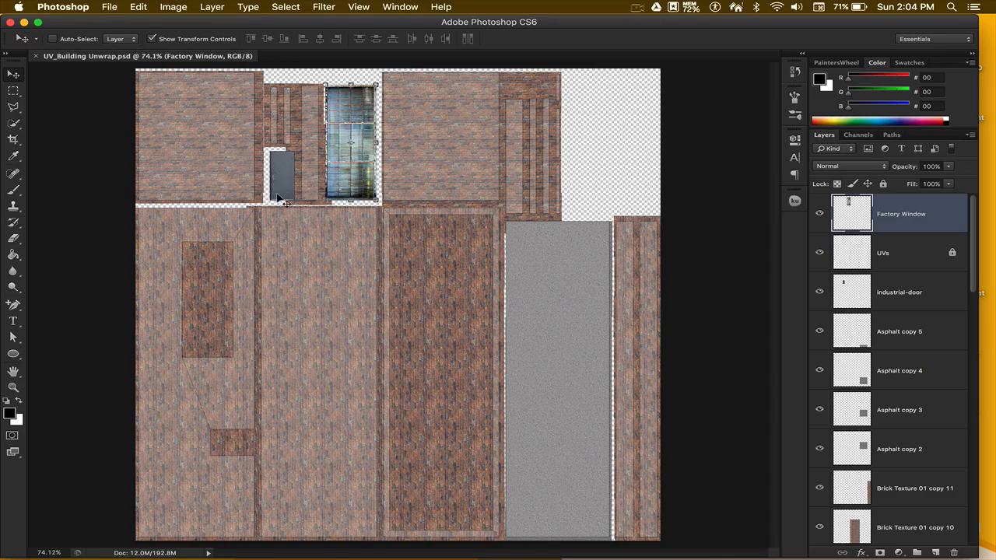
Move the Factory Window layer directly below the UVs layer, and hide the UVs layer
click(109, 8)
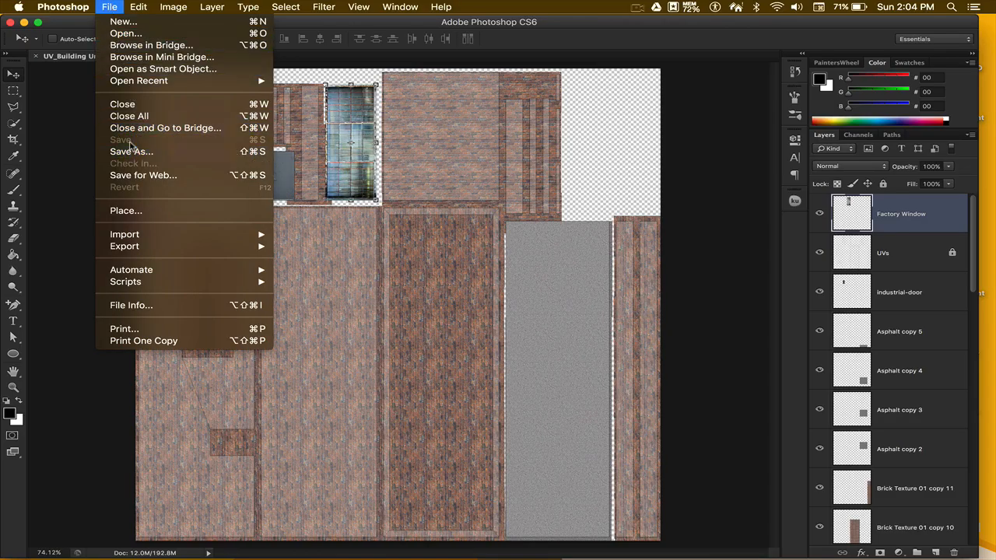
click(115, 8)
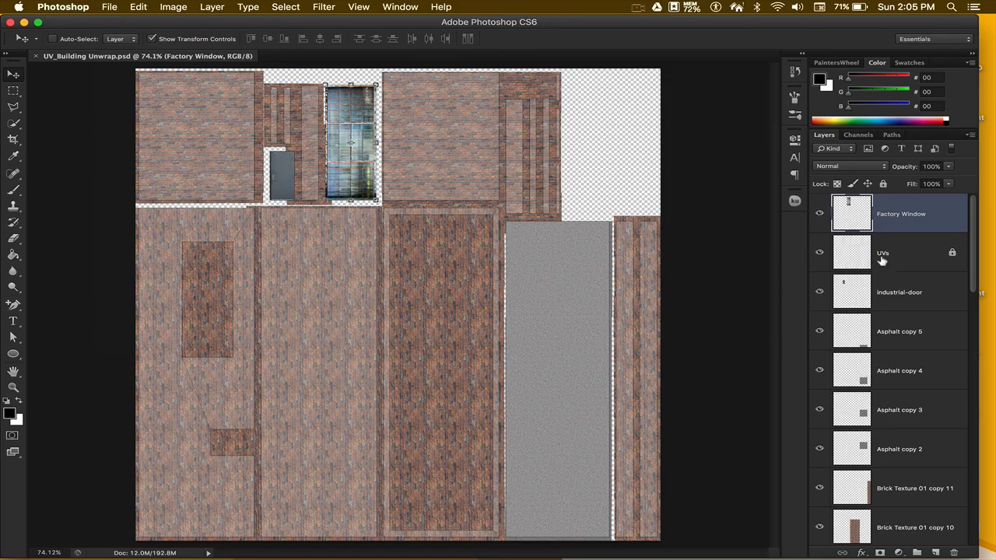
drag(890, 212, 887, 255)
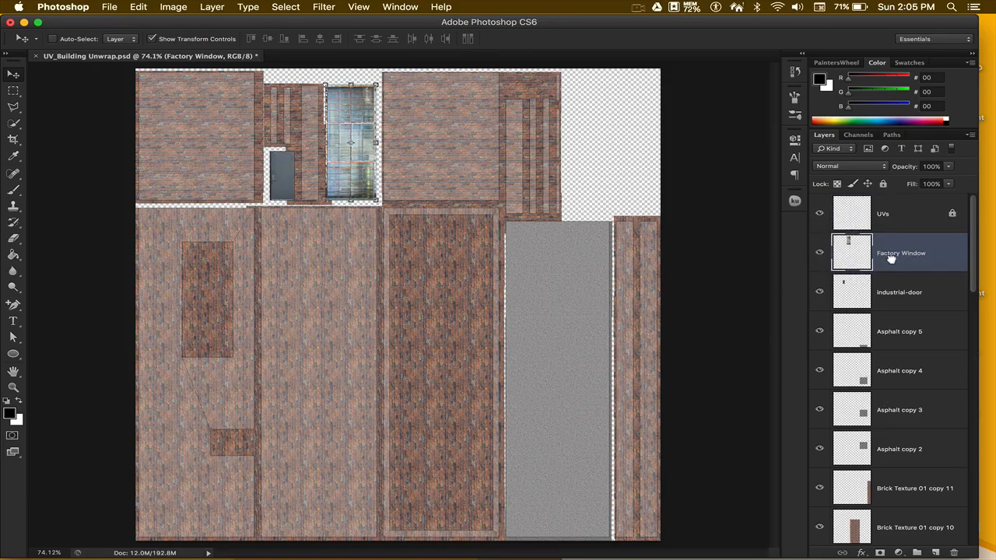
click(889, 215)
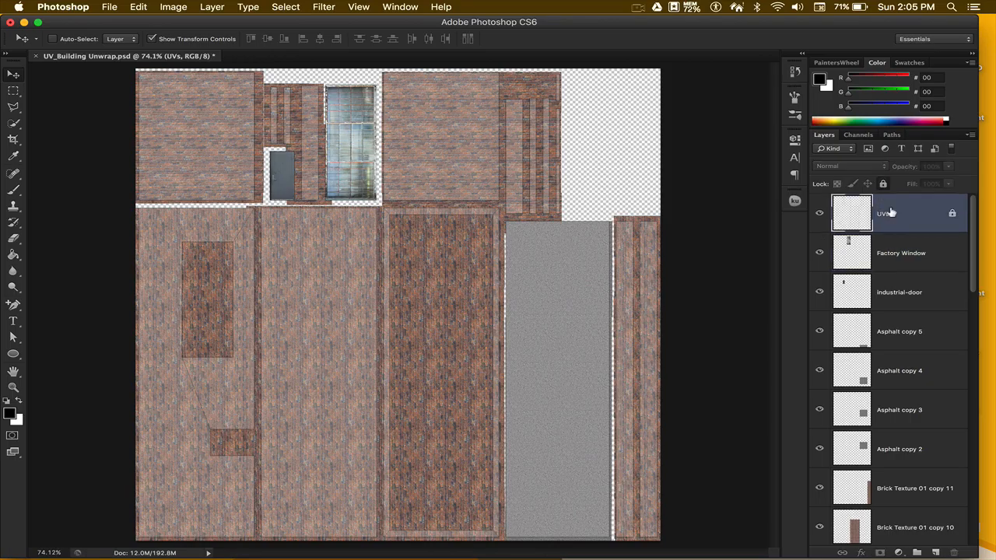
click(818, 214)
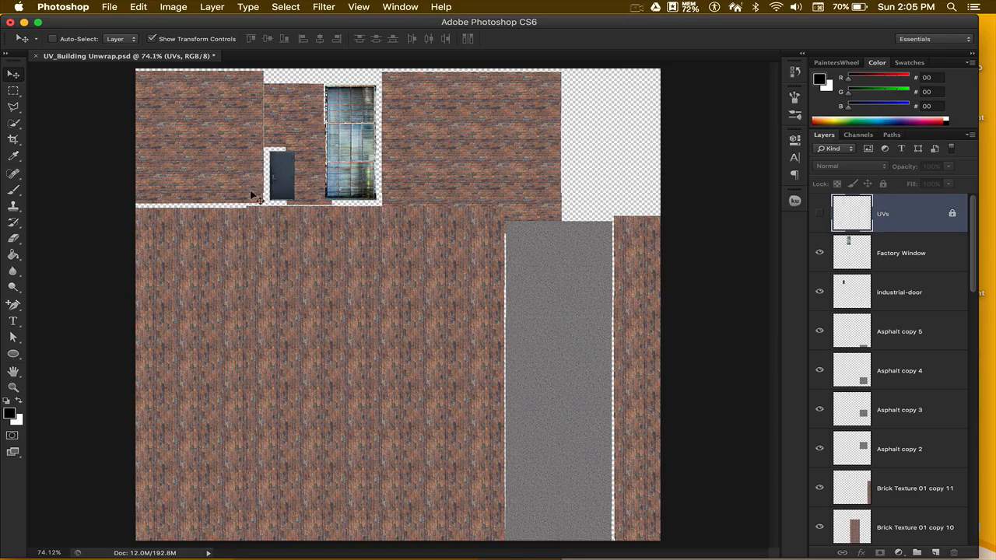
Start saving a copy of the texture document in the UV Building folder in PNG format
click(108, 6)
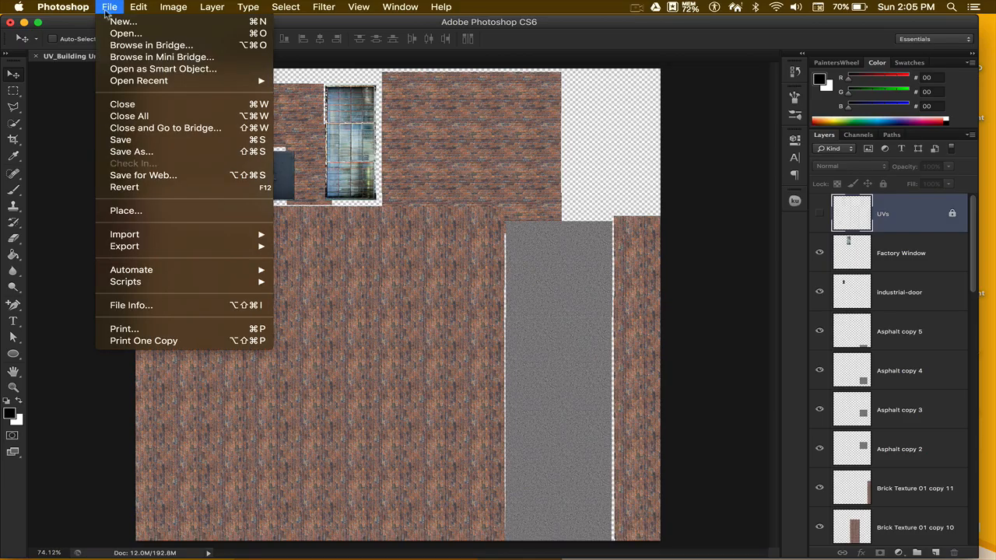
click(136, 151)
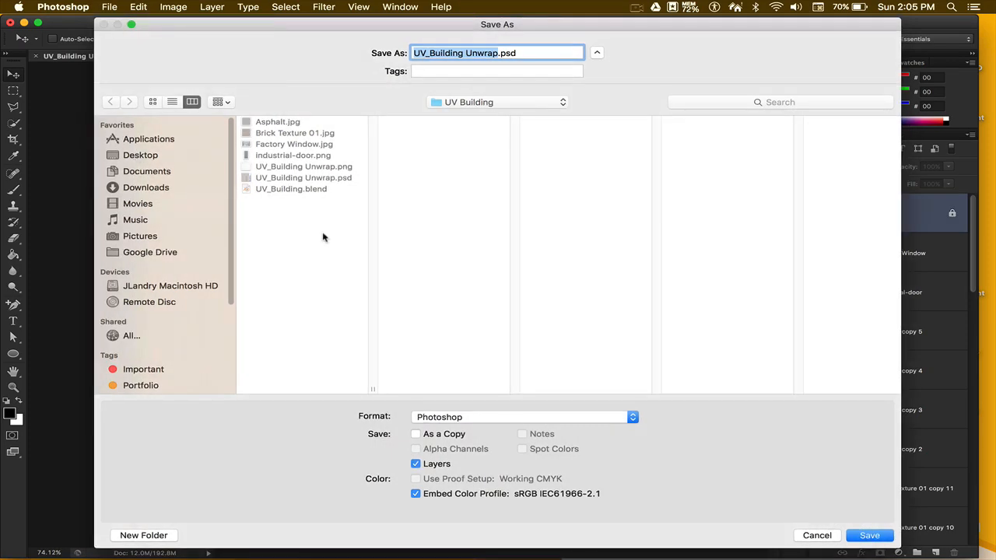
click(487, 419)
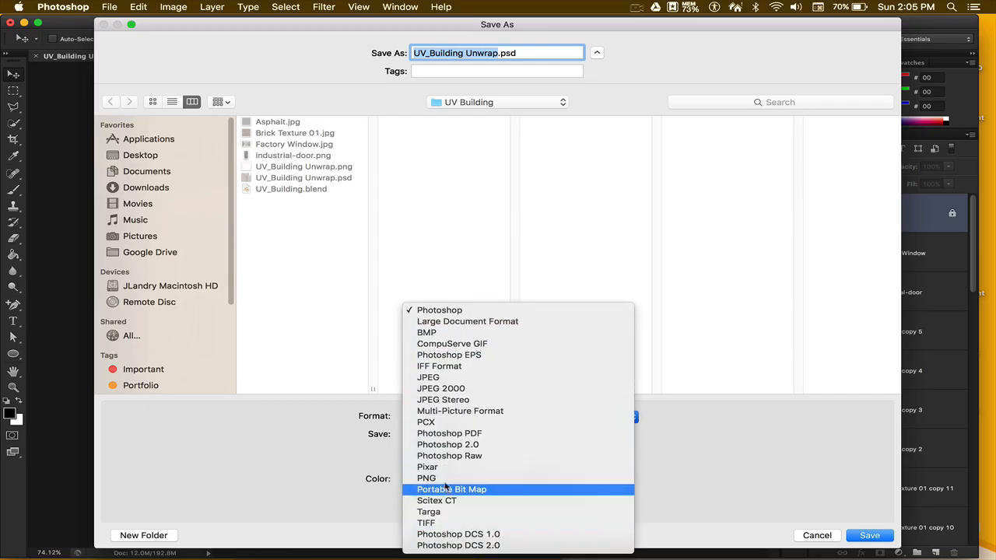
click(445, 477)
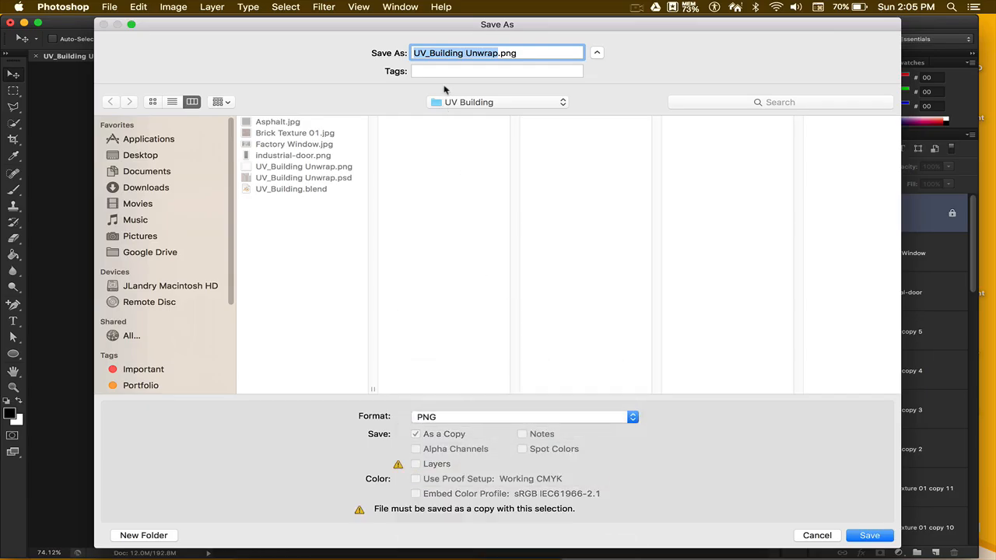
Remove the word "Unwrap" from the PNG copy's file name
click(496, 52)
key(BackSpace)
key(BackSpace)
key(BackSpace)
key(BackSpace)
key(BackSpace)
key(BackSpace)
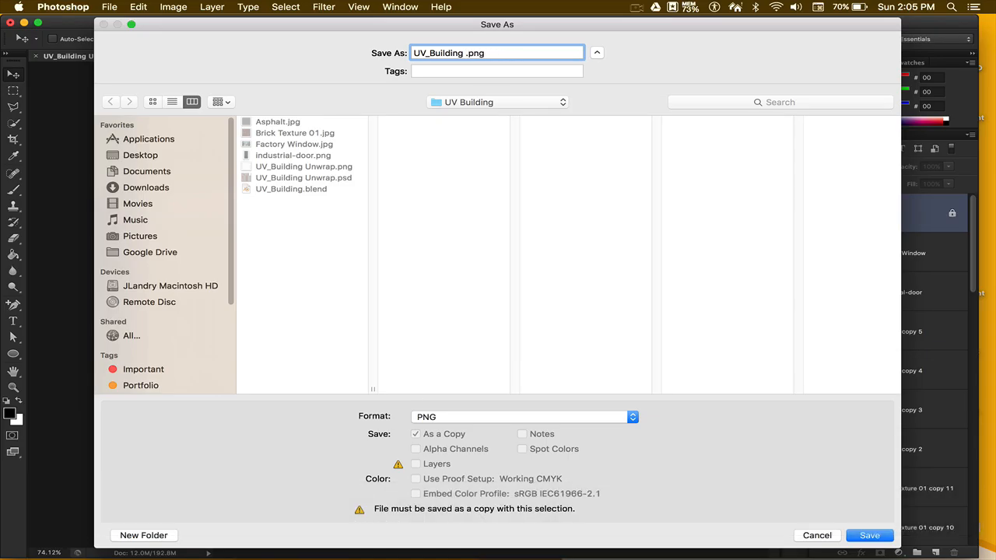
text(F)
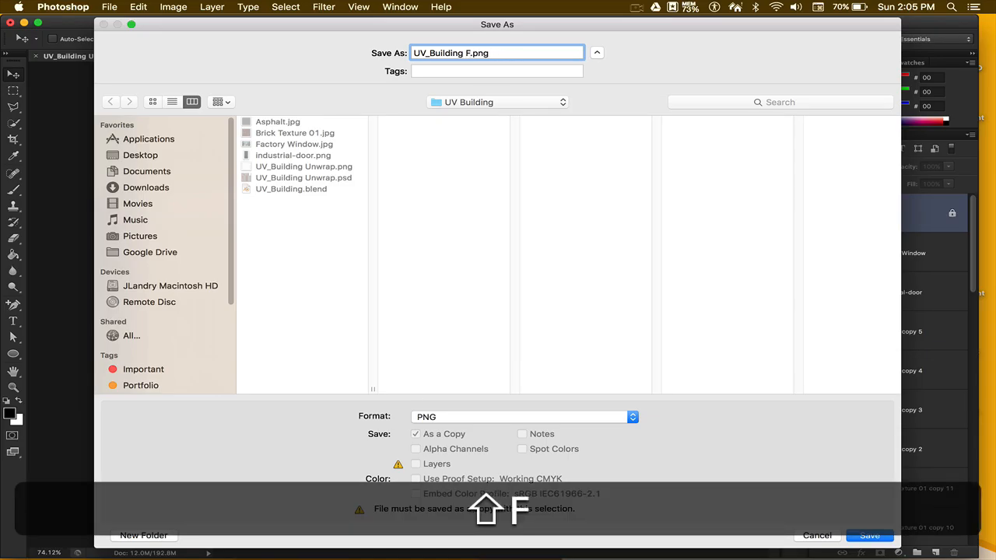
key(BackSpace)
text(Color)
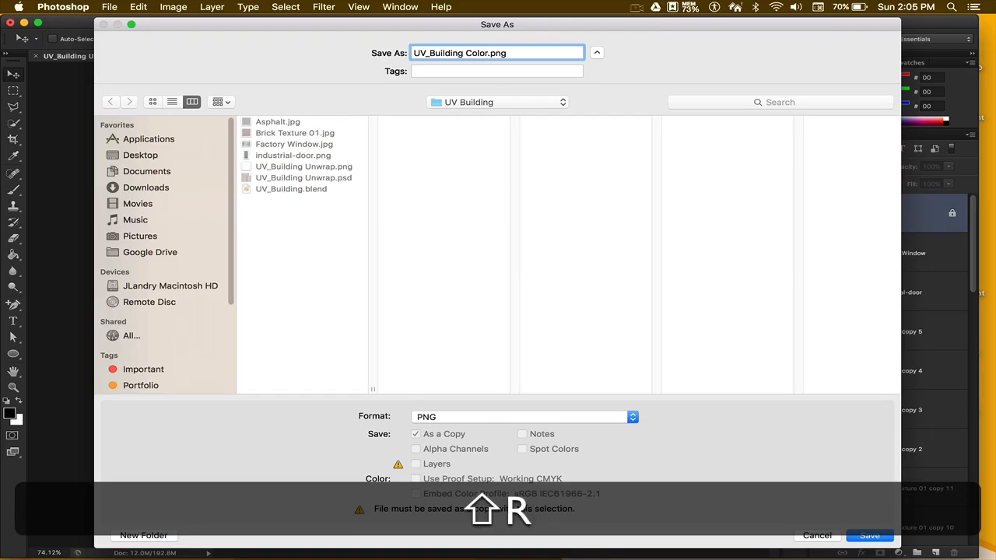
key(BackSpace)
key(BackSpace)
key(BackSpace)
key(BackSpace)
key(BackSpace)
Complete the file name as "UV_Building Final.png" and save it with Smallest / Slow compression and no interlacing
text(F)
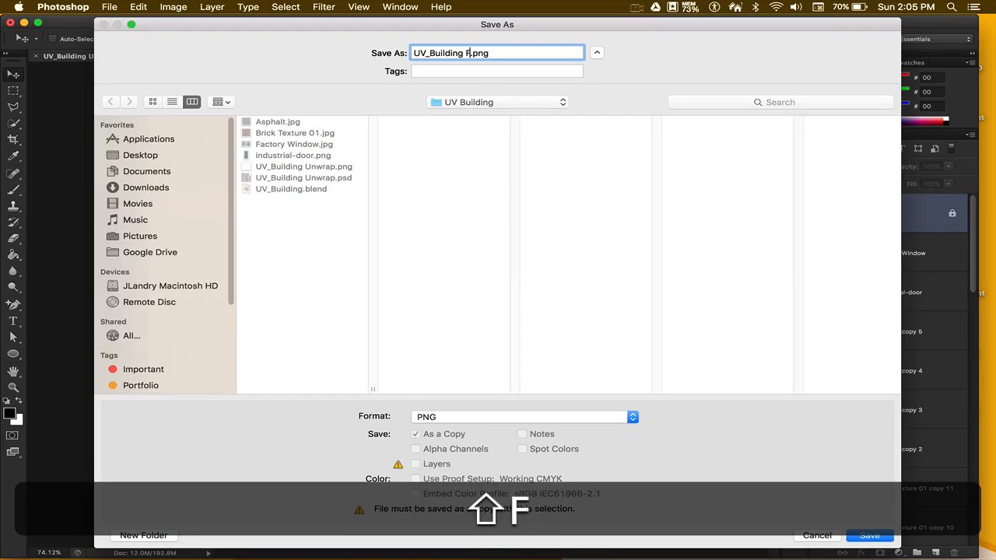
text(inal)
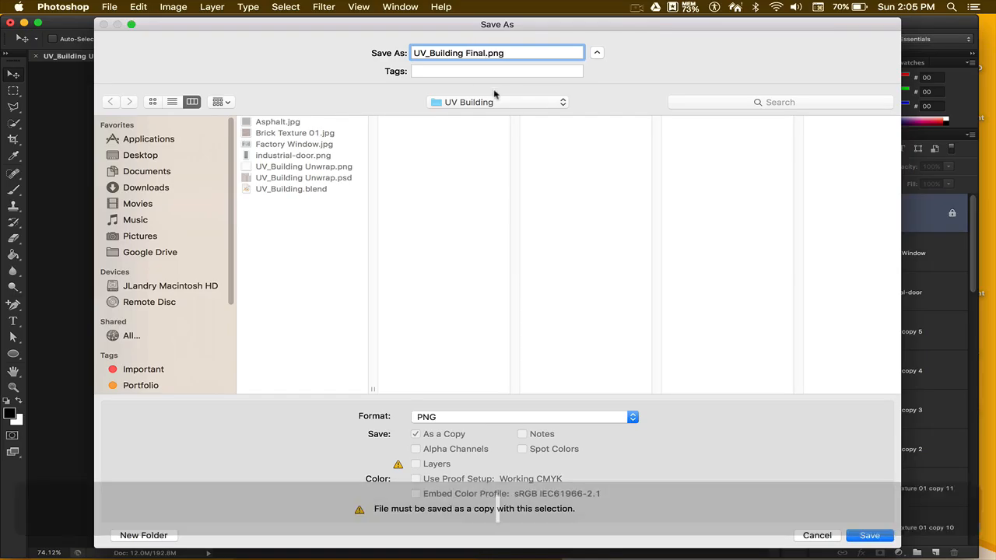
click(855, 534)
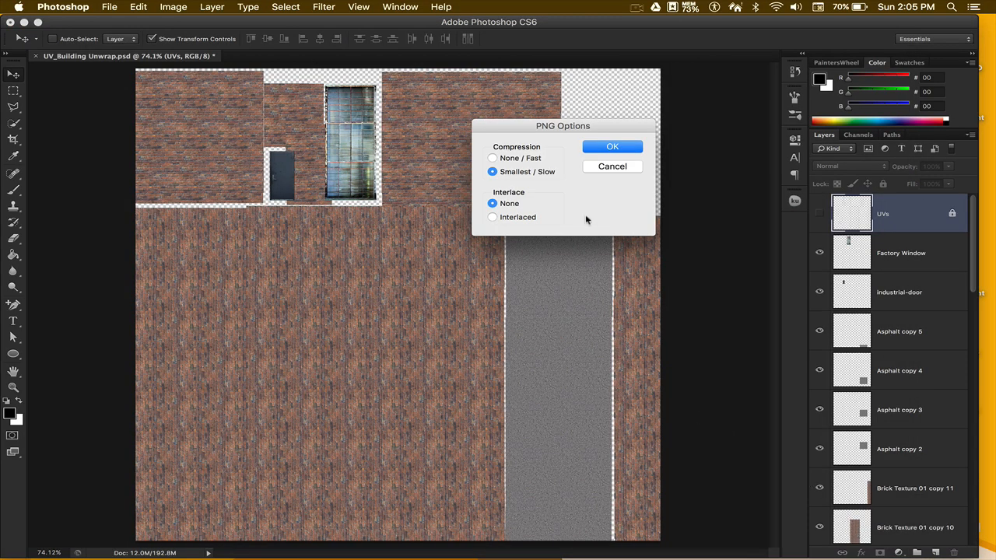
click(594, 149)
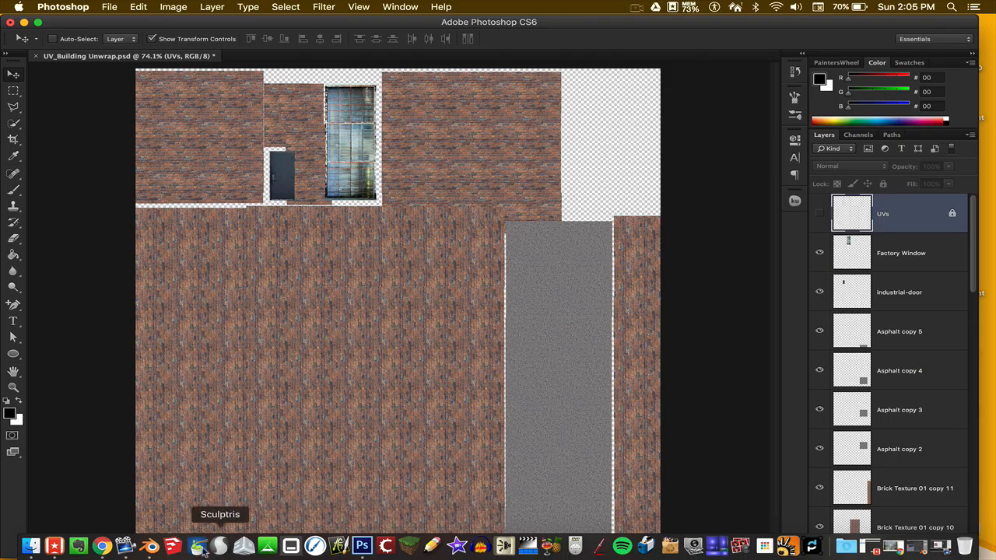
Switch to Blender and widen the 3D viewport next to the UV editor, with the building's door and window side in view
click(152, 545)
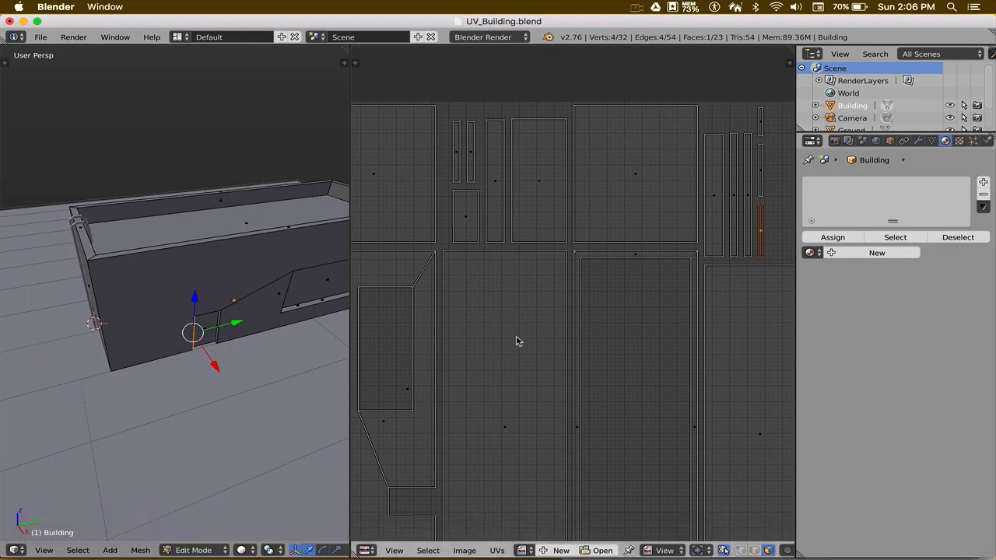
scroll(518, 340, down, 3)
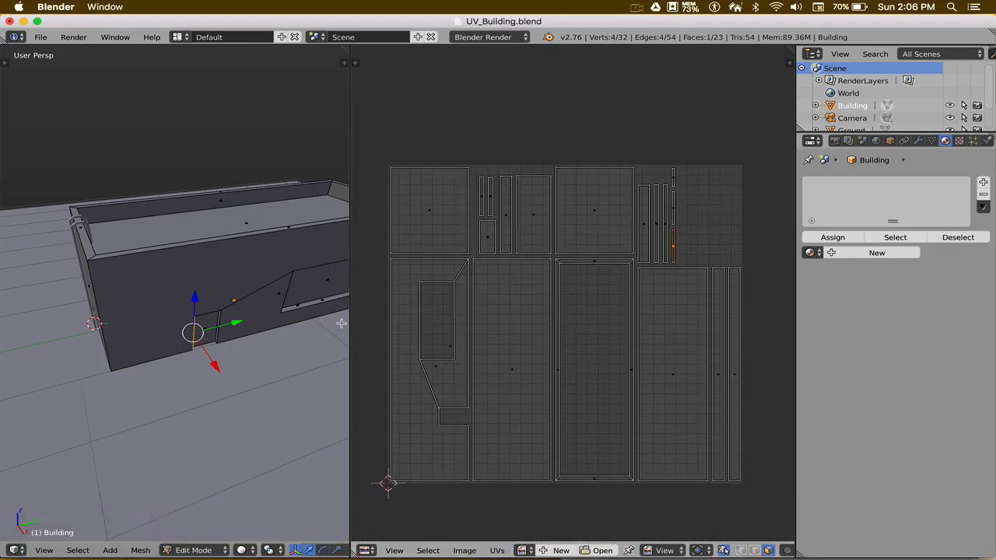
drag(350, 325, 495, 323)
scroll(377, 306, down, 2)
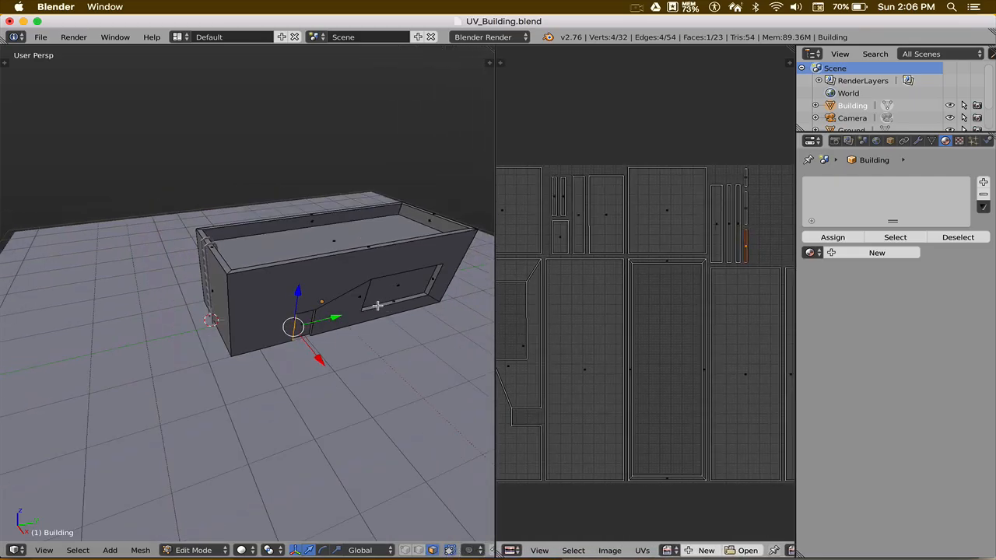
shift+middle_drag(353, 293, 315, 260)
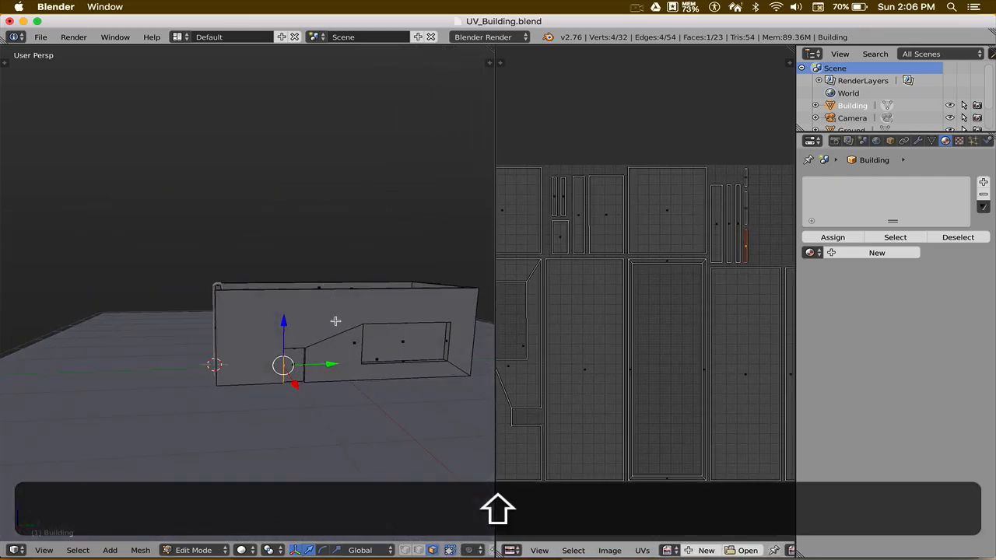
shift+middle_drag(345, 330, 322, 319)
Put the building in Object Mode and set the render engine to Blender Game
key(Tab)
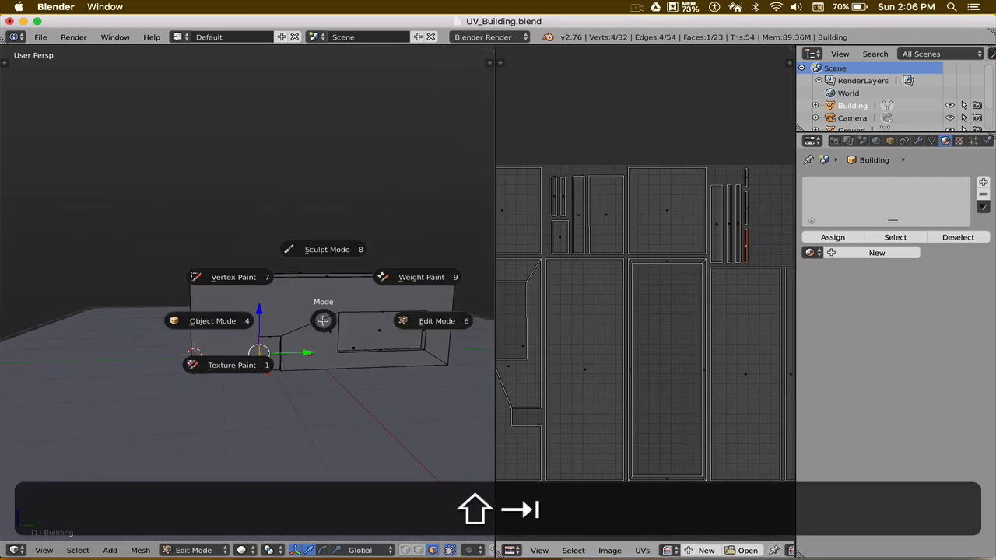
click(250, 320)
click(489, 36)
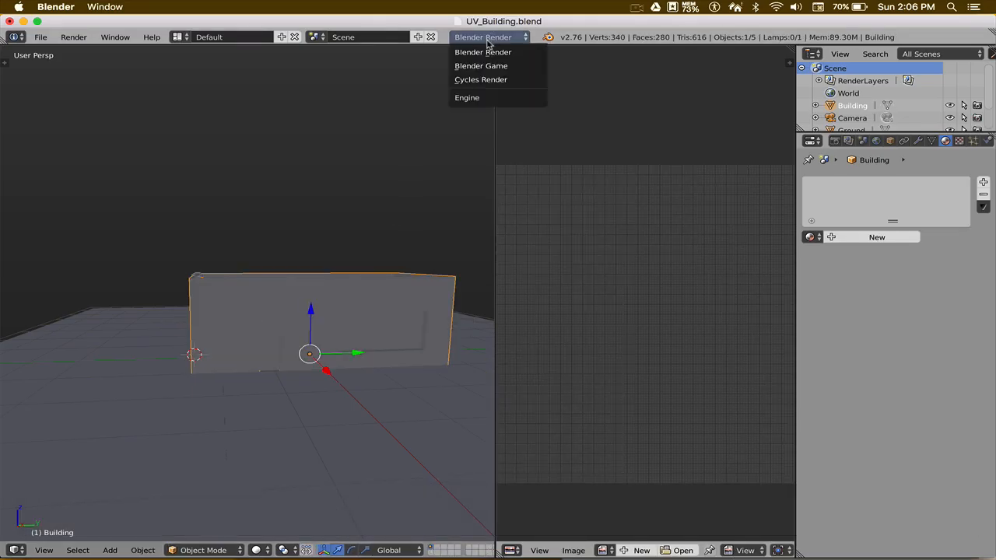
click(480, 65)
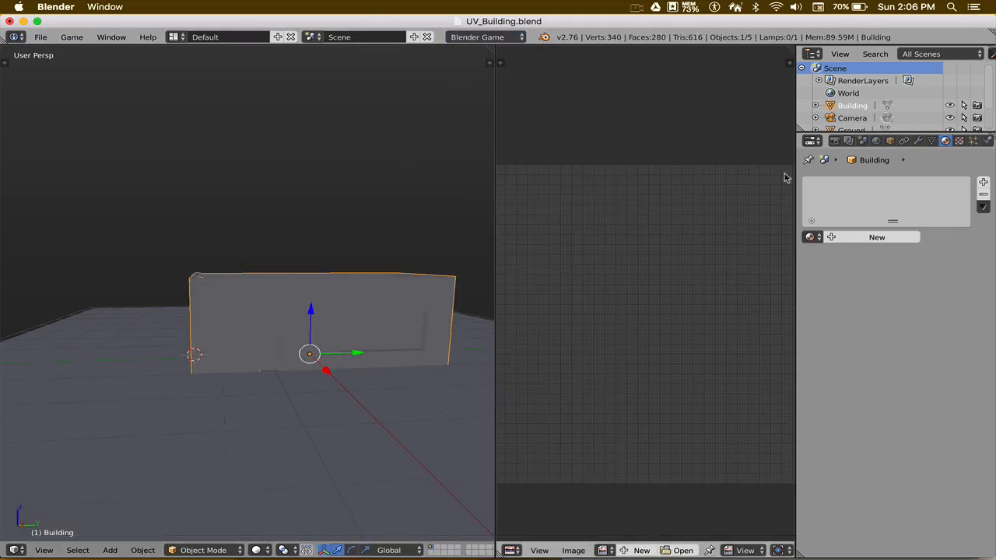
Widen the properties editor and set the render shading mode to GLSL
click(834, 141)
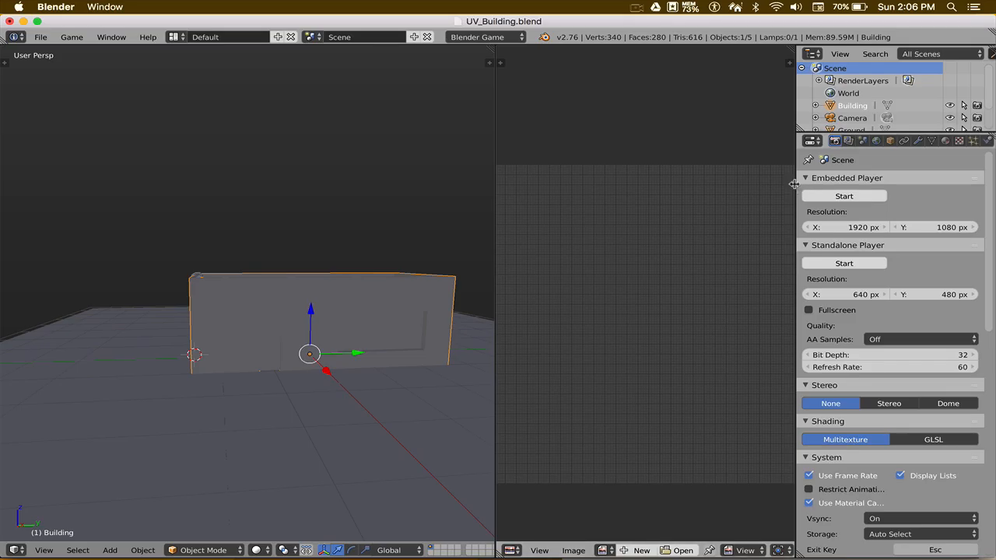
drag(796, 186, 752, 180)
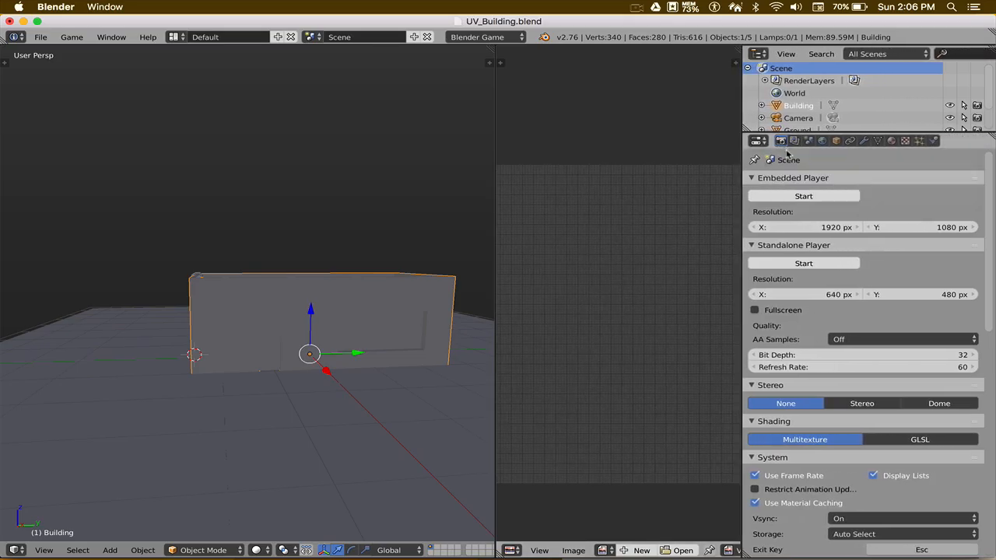
scroll(817, 265, down, 2)
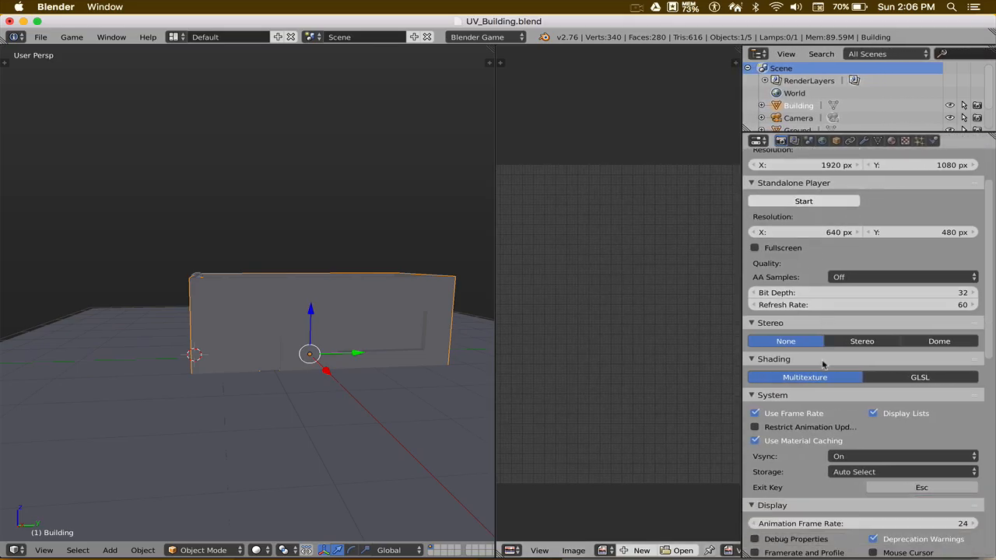
click(893, 378)
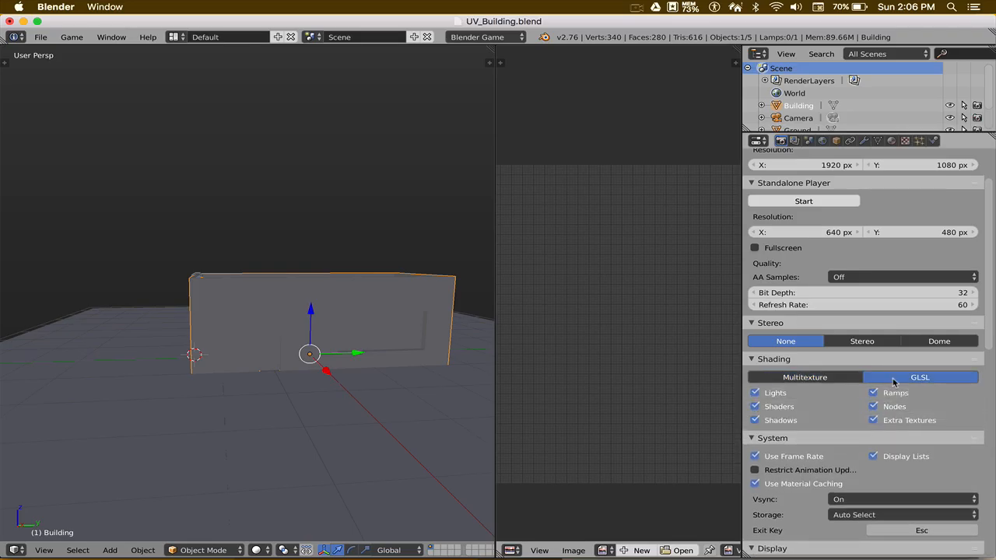
scroll(809, 354, up, 2)
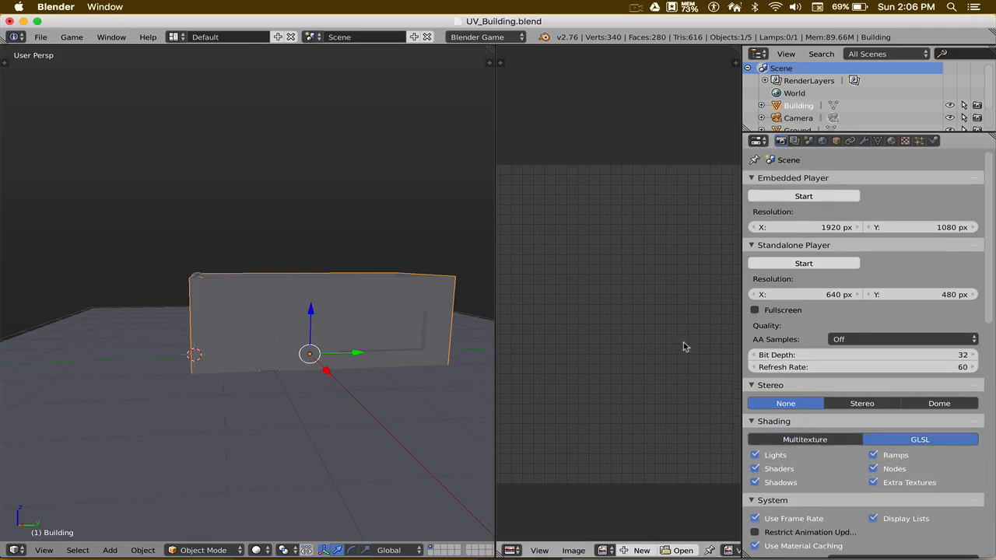
Return the building to Edit Mode and deselect all of its geometry
middle_drag(347, 336, 296, 331)
scroll(378, 339, down, 3)
scroll(285, 337, up, 5)
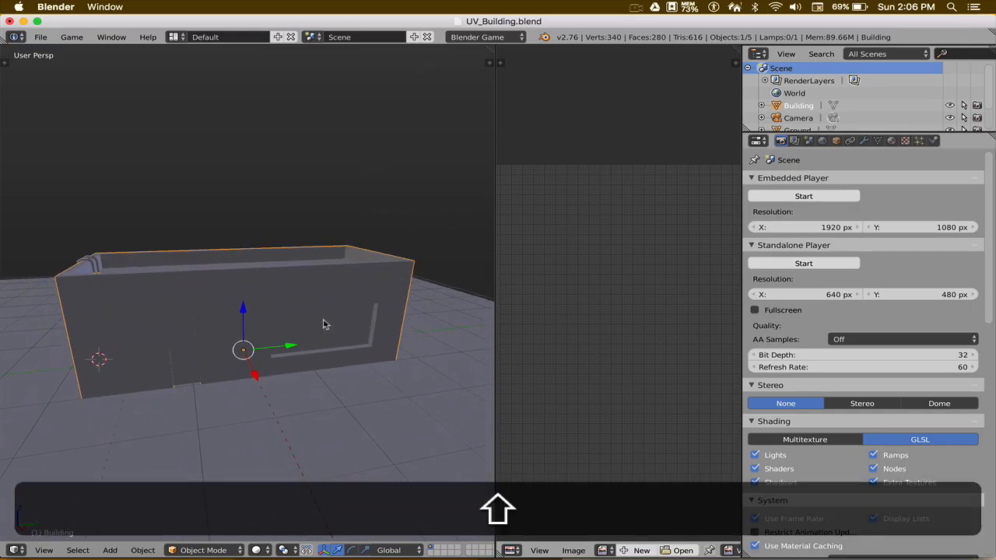
key(Tab)
click(410, 319)
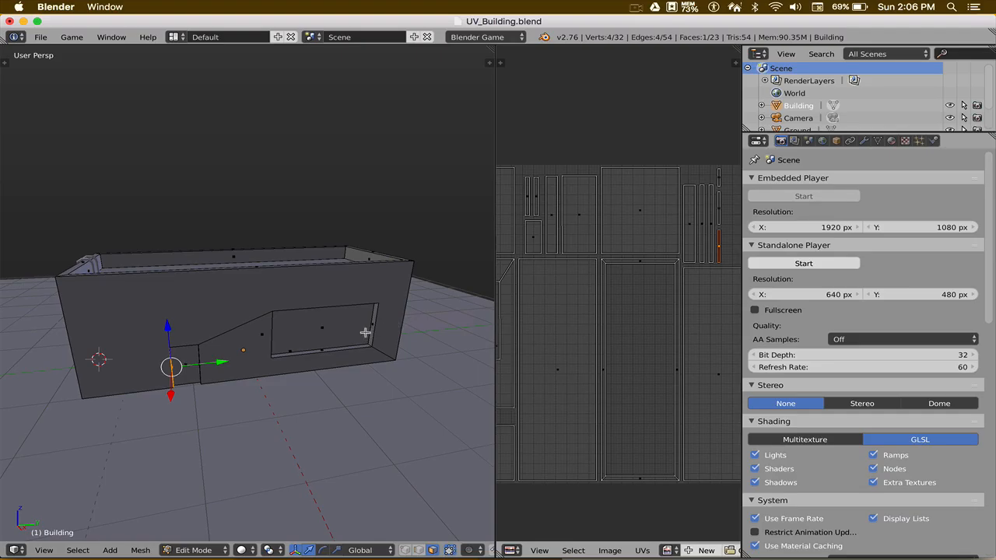
key(a)
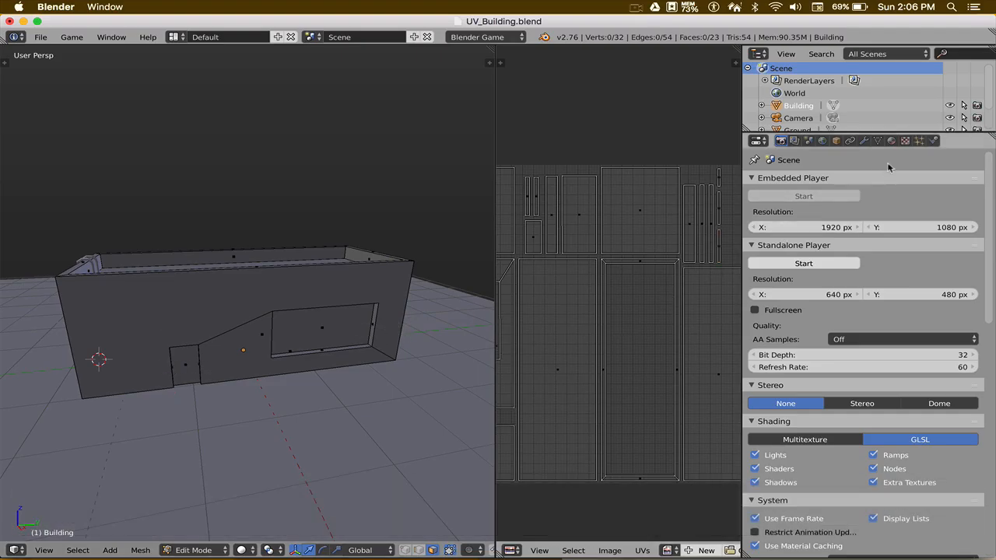
Create a new material on the building and name it Building Mat
click(891, 141)
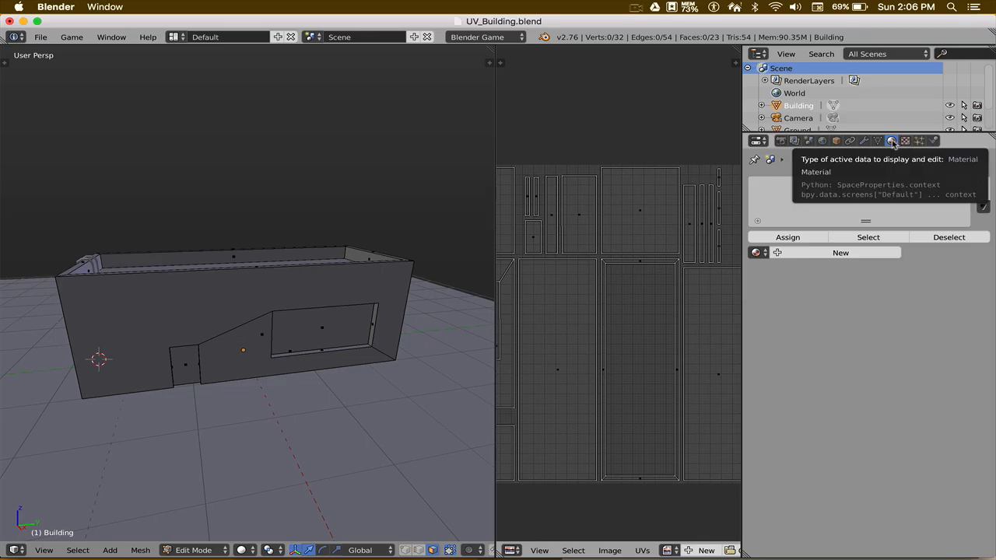
click(904, 141)
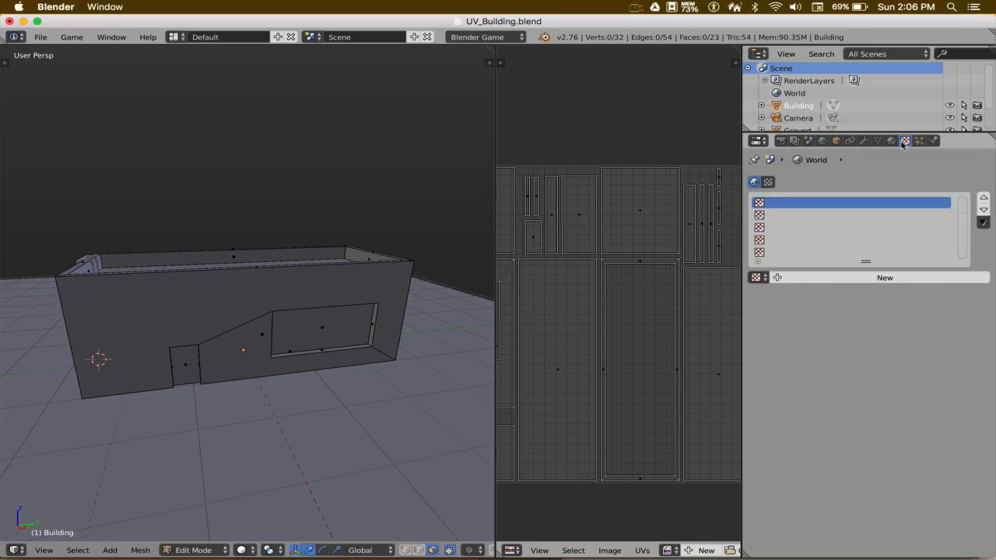
click(893, 142)
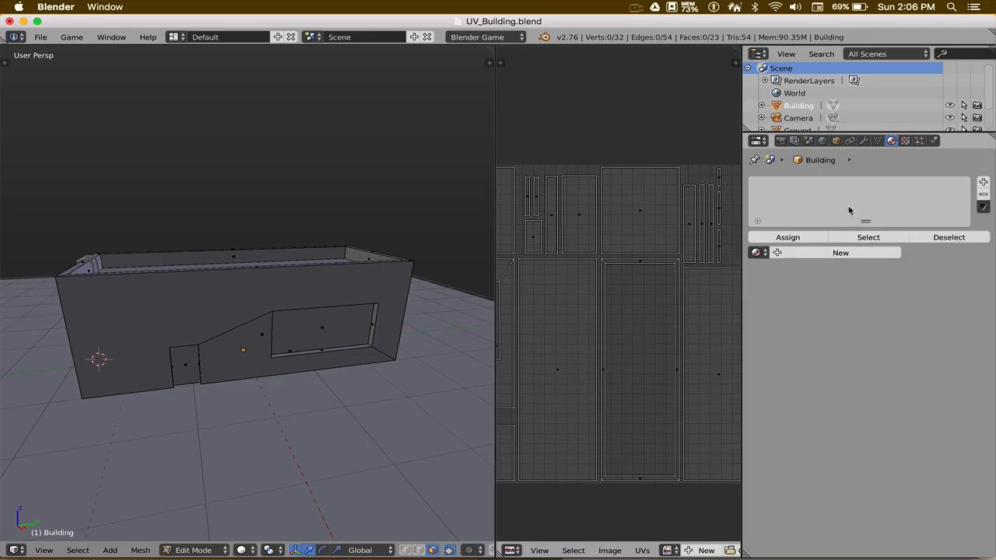
click(854, 253)
click(817, 253)
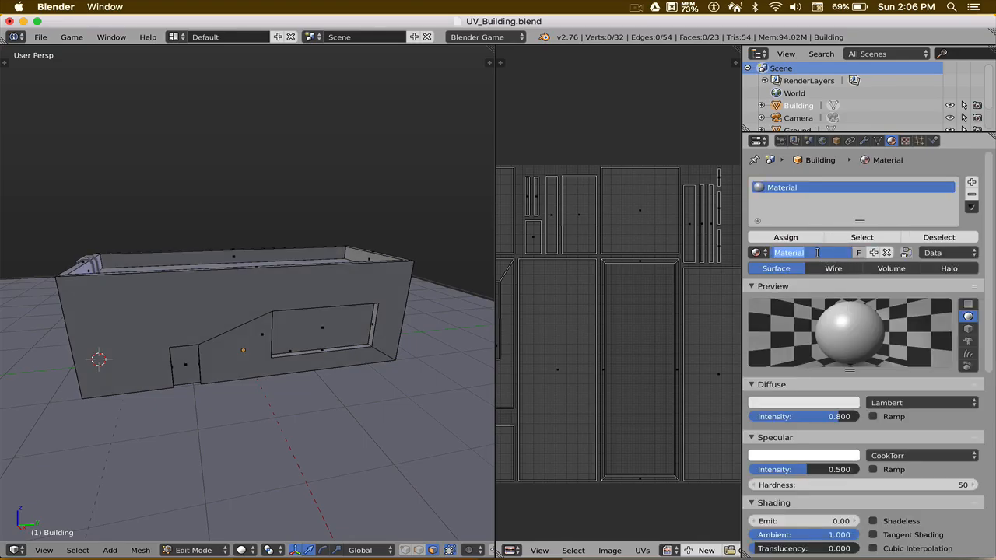
text(Buil)
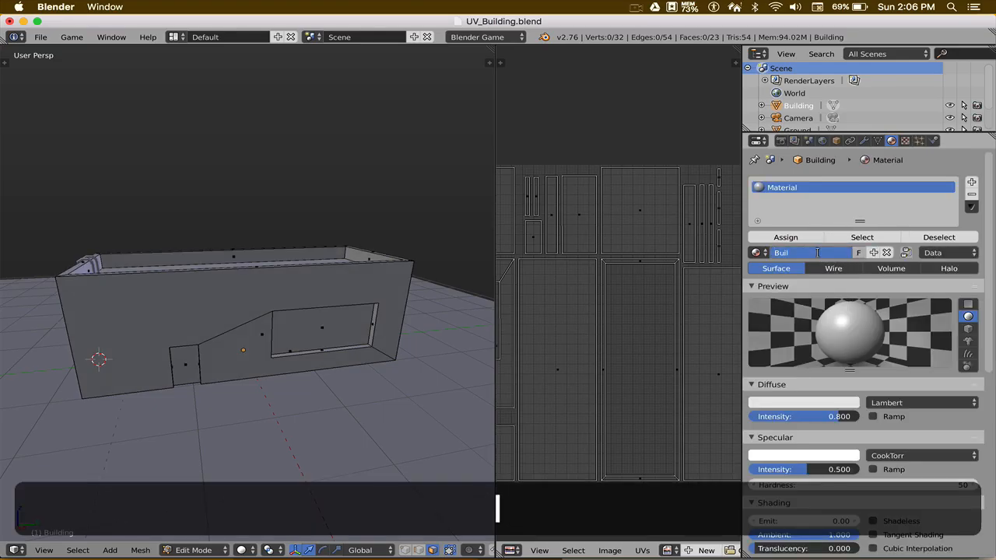
text(ding Mat)
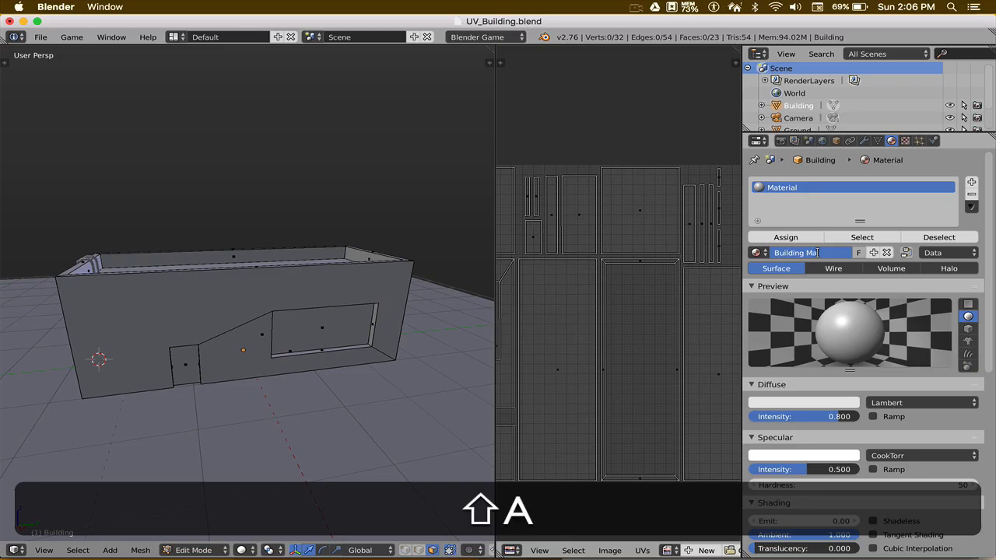
key(Return)
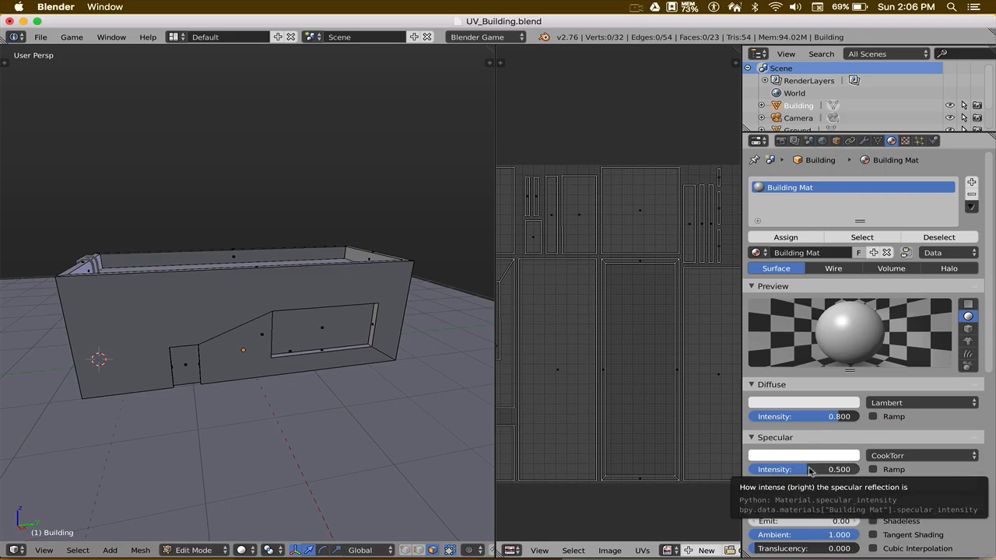
Add a new texture to Building Mat and name it Building Tex
mouse_move(322, 324)
middle_down()
mouse_move(226, 325)
mouse_move(342, 326)
mouse_move(260, 324)
mouse_move(249, 358)
mouse_move(234, 340)
mouse_move(318, 329)
middle_up()
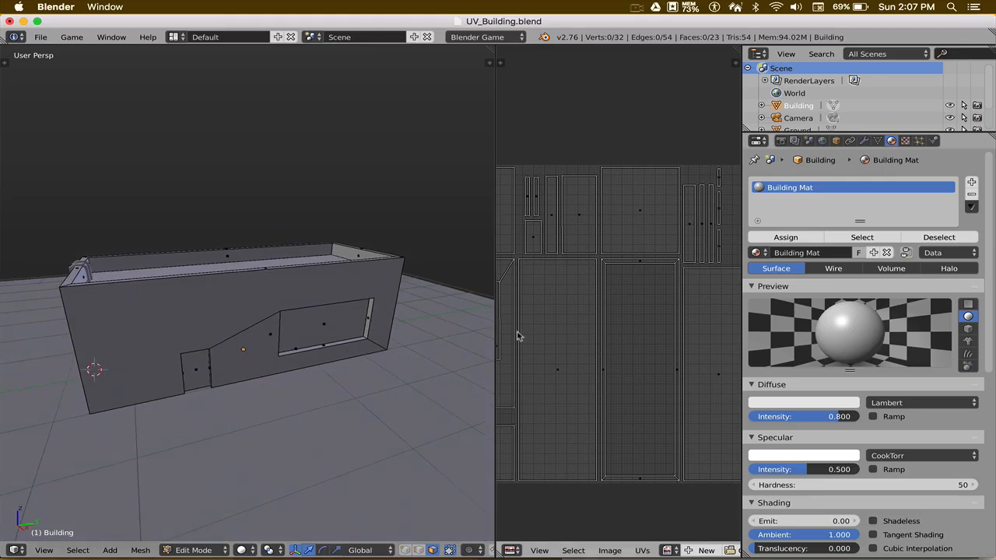
click(904, 141)
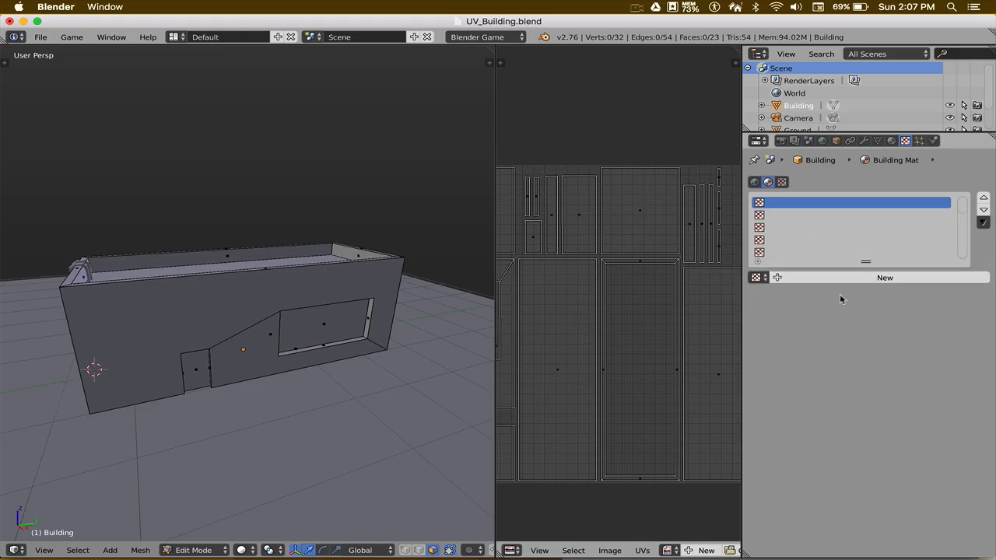
click(872, 277)
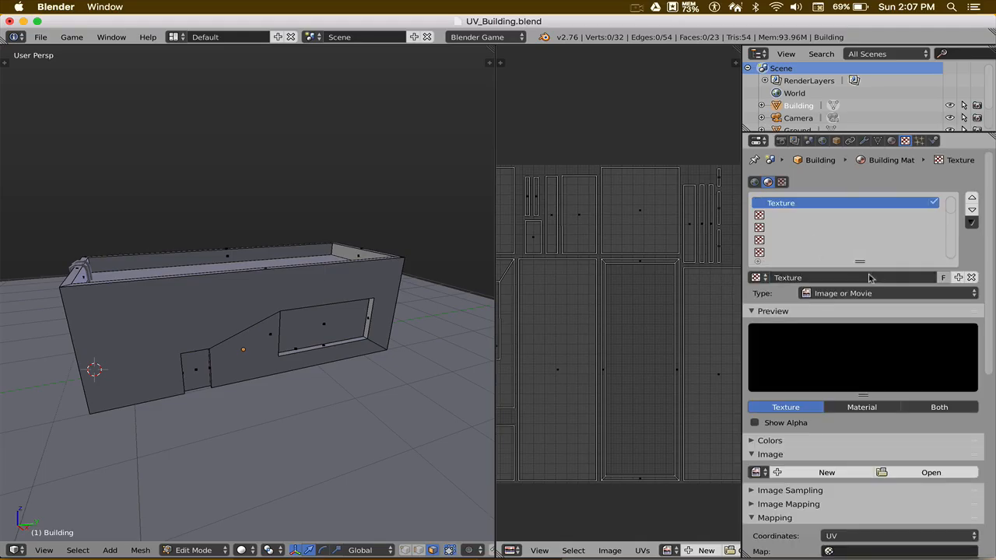
click(801, 277)
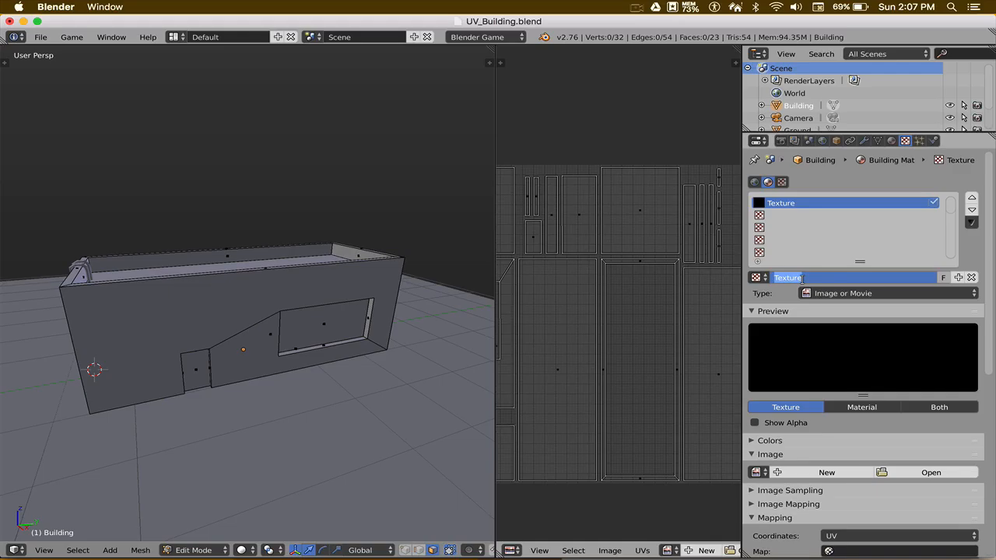
text(Building Tex)
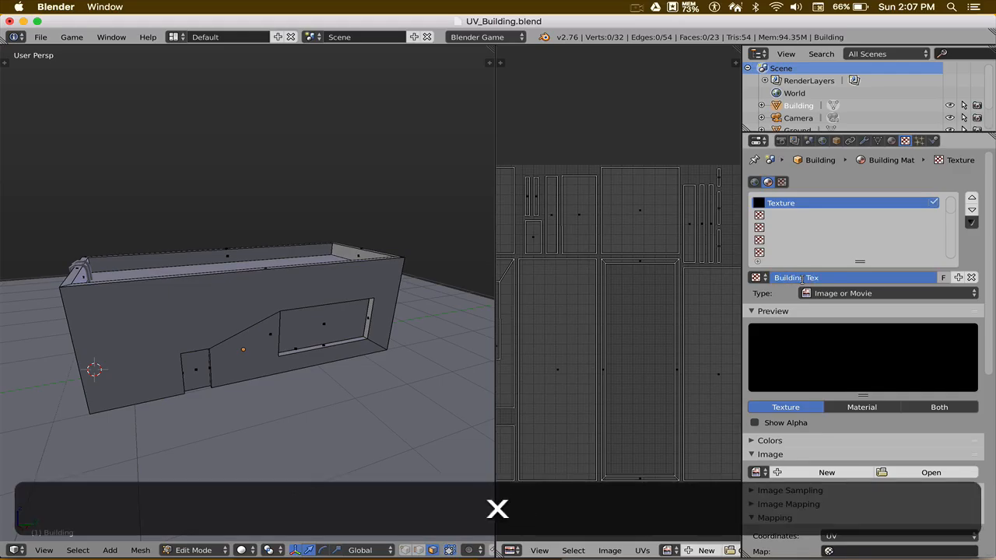
key(Return)
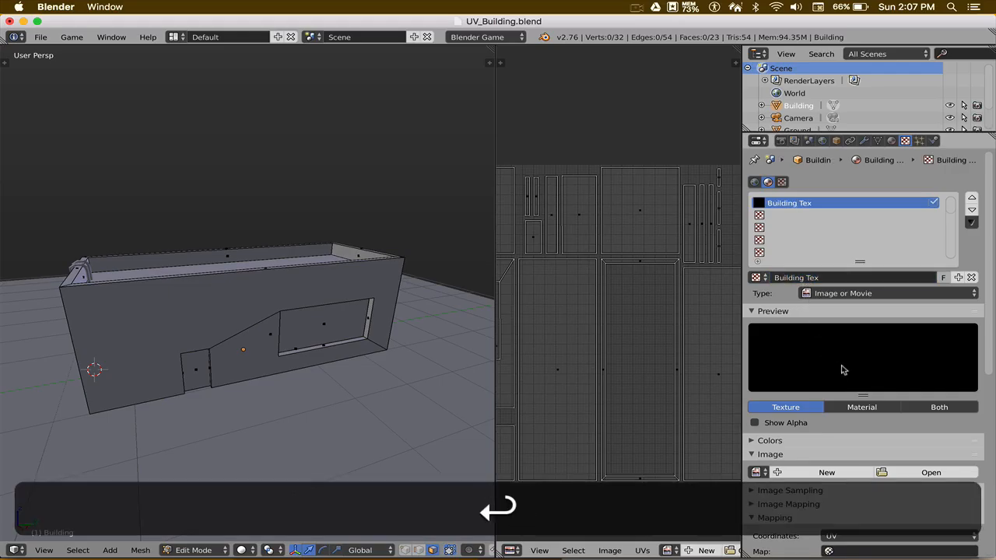
Load UV_Building Final.png from the UV Building folder as the image of Building Tex, browsing the files as thumbnails
scroll(821, 362, down, 4)
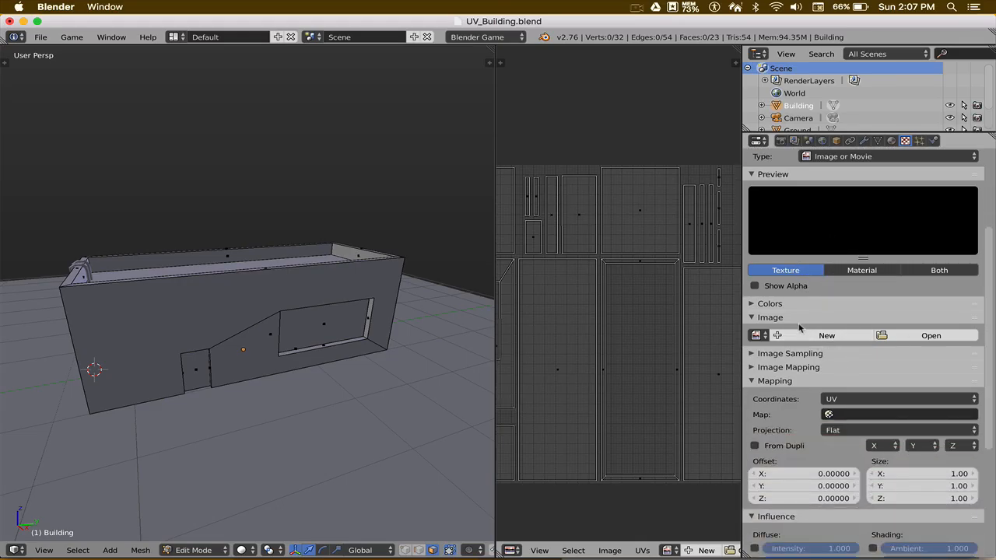
click(925, 337)
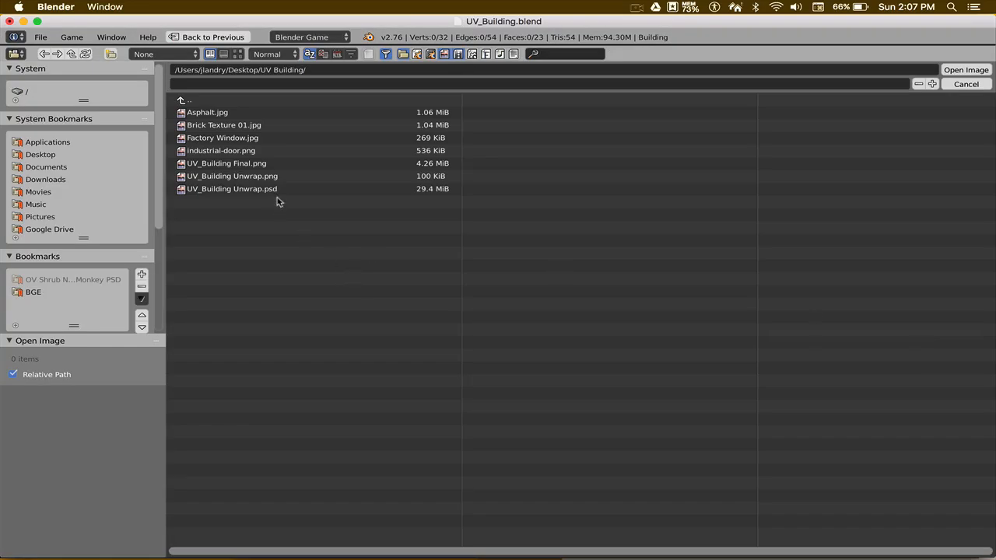
click(238, 53)
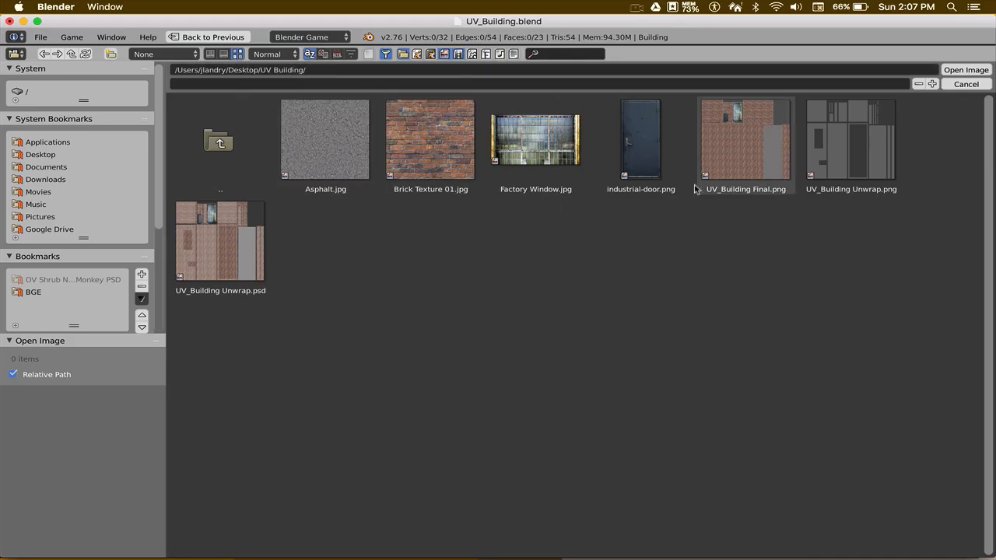
click(733, 143)
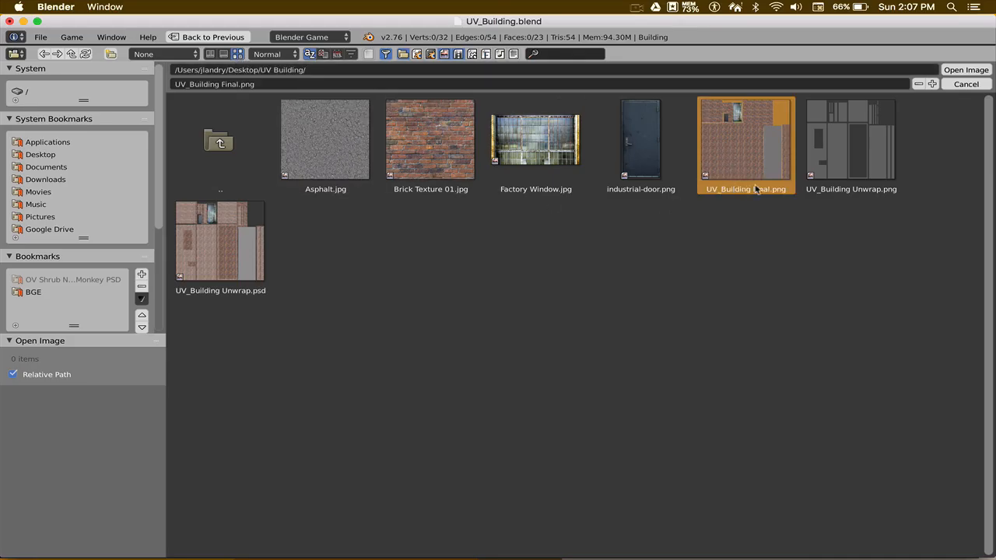
click(965, 70)
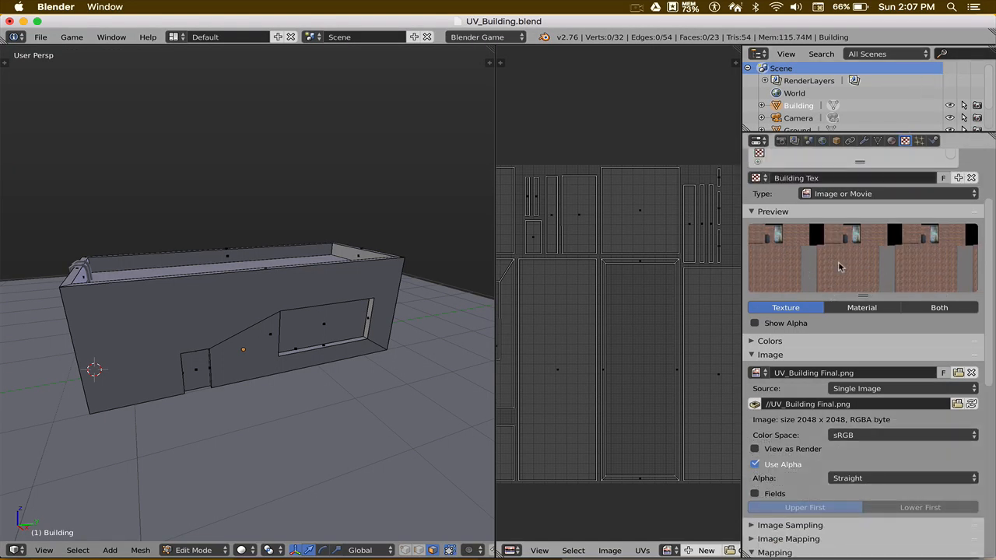
scroll(817, 297, down, 2)
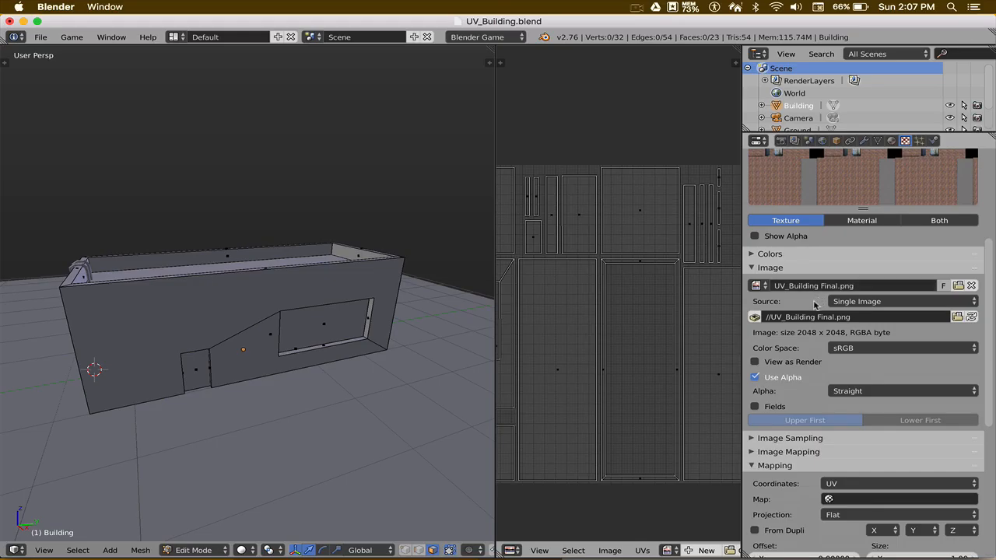
scroll(817, 303, down, 2)
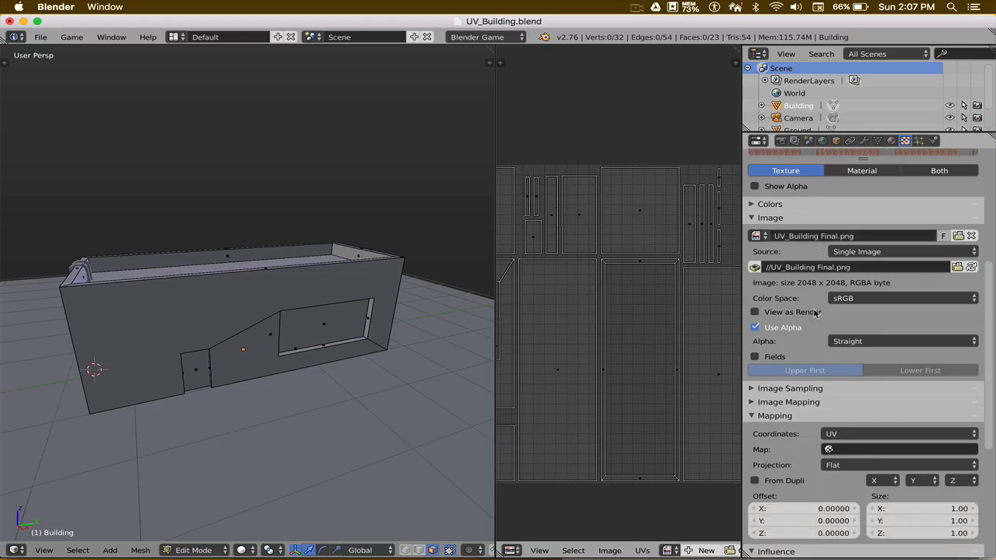
scroll(813, 303, up, 2)
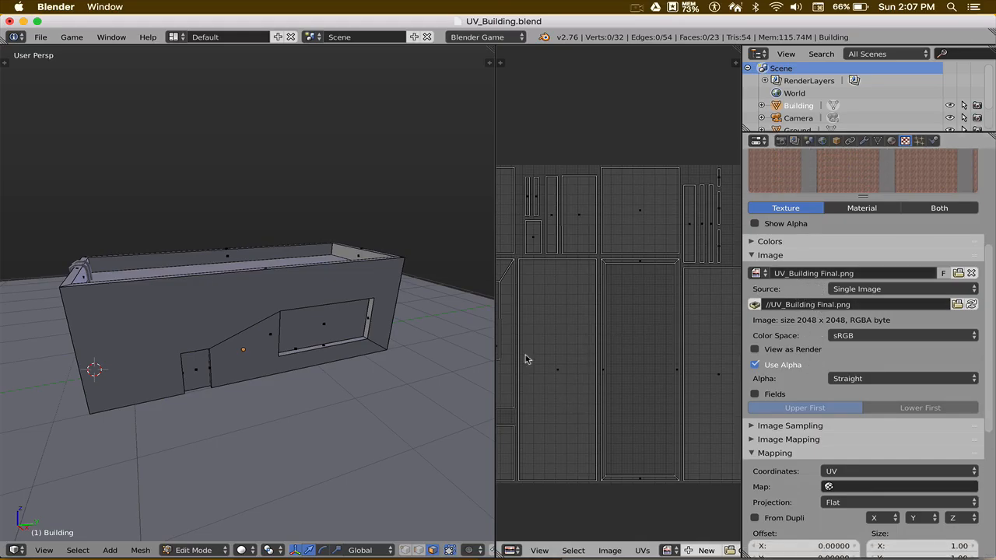
Widen the UV editor and try to show UV_Building Final.png behind the UV layout with no geometry selected
drag(493, 333, 348, 315)
middle_drag(556, 355, 574, 296)
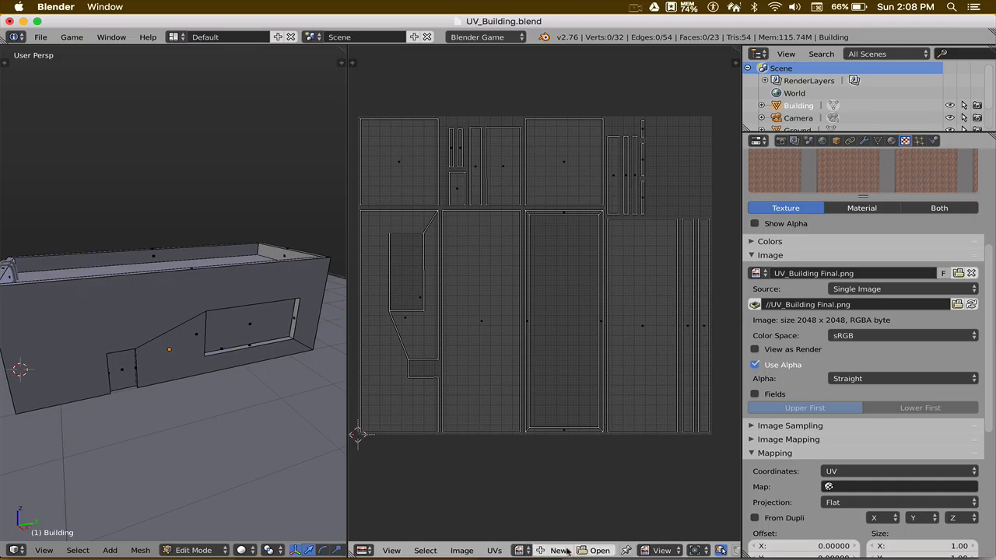
click(520, 550)
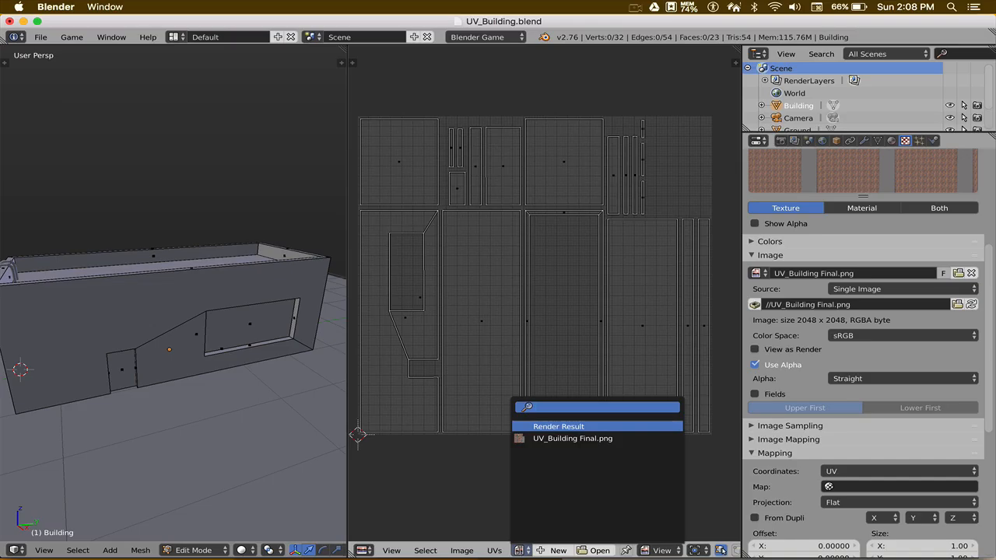
click(546, 439)
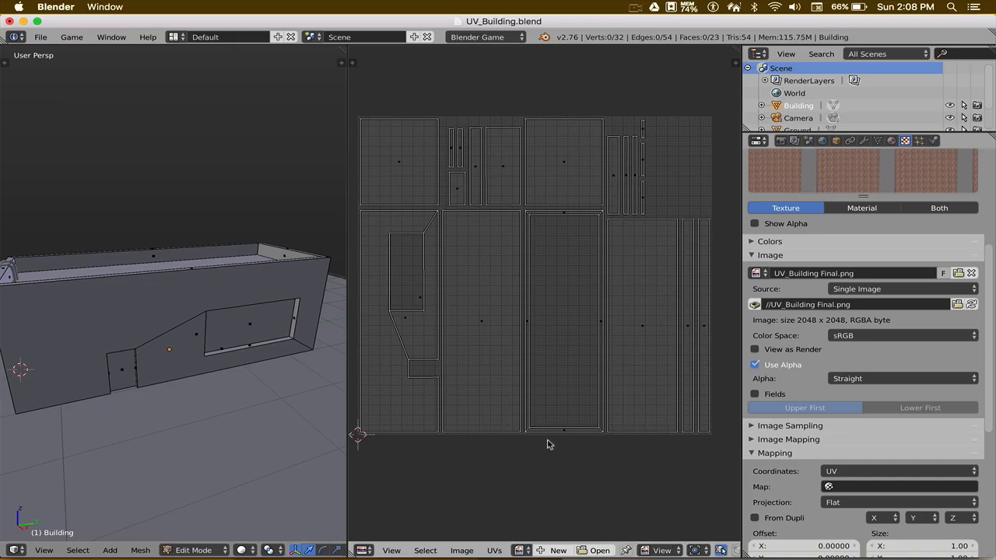
click(523, 550)
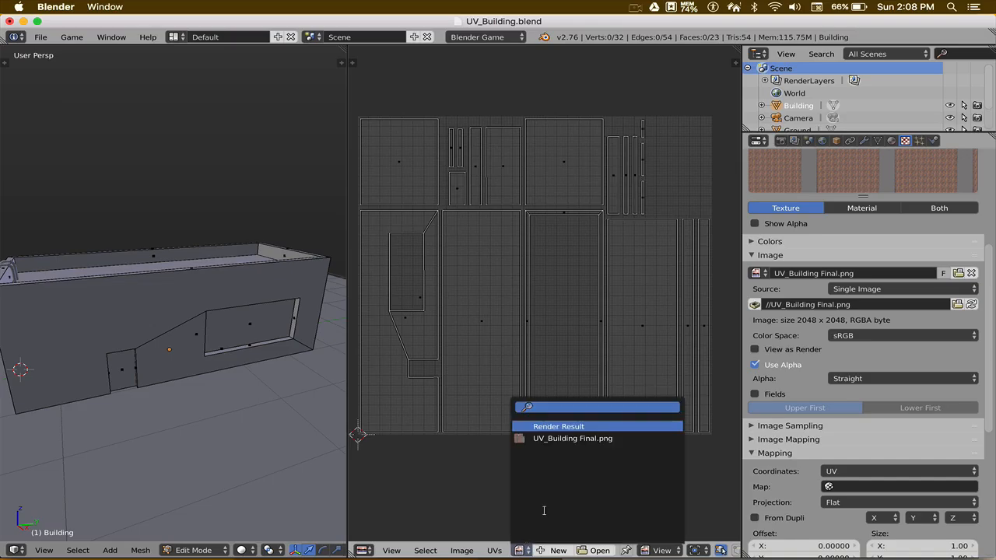
click(546, 441)
scroll(548, 408, up, 2)
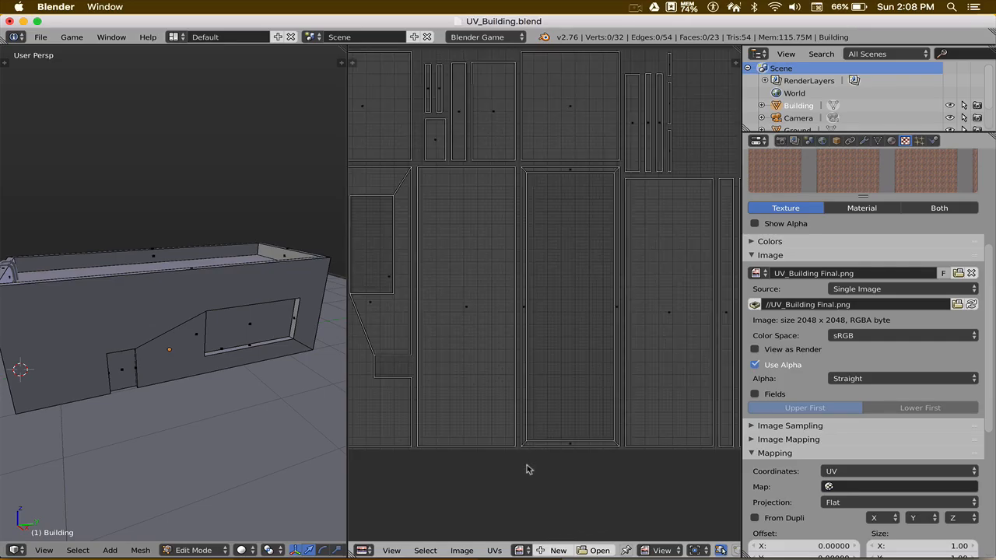
scroll(530, 471, down, 3)
click(519, 550)
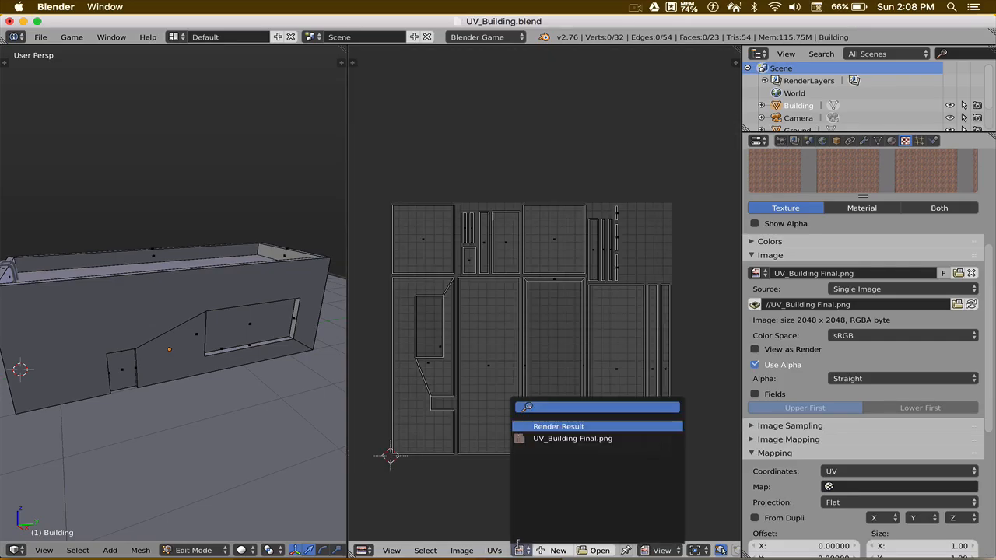
click(530, 437)
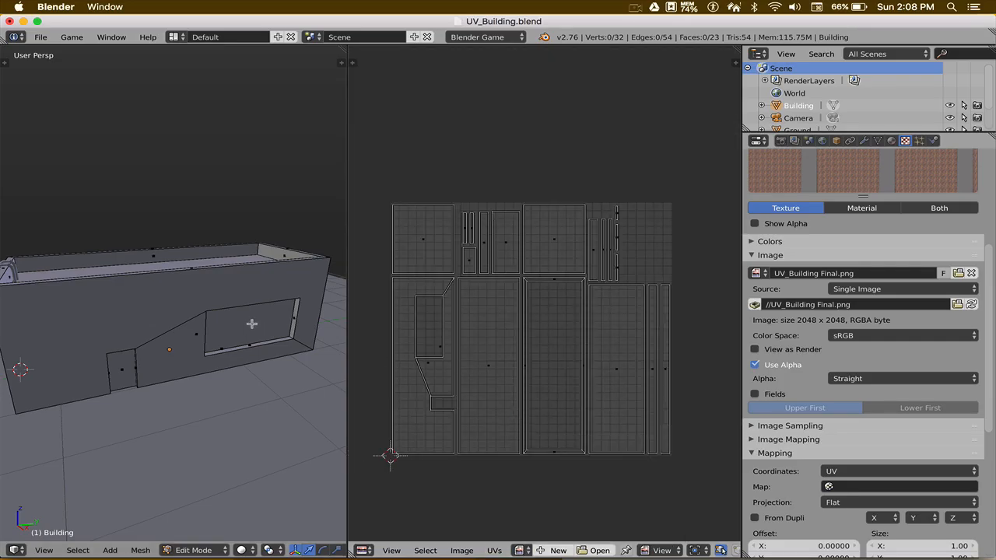
Select all of the building's geometry and assign UV_Building Final.png to it in the UV editor, with the whole layout in view
key(a)
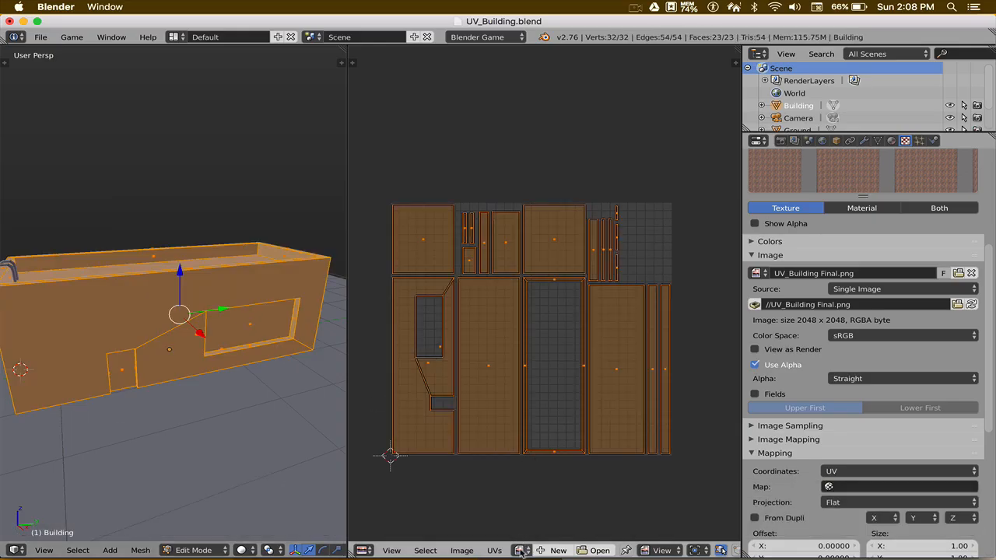
click(519, 550)
click(536, 438)
scroll(536, 393, down, 6)
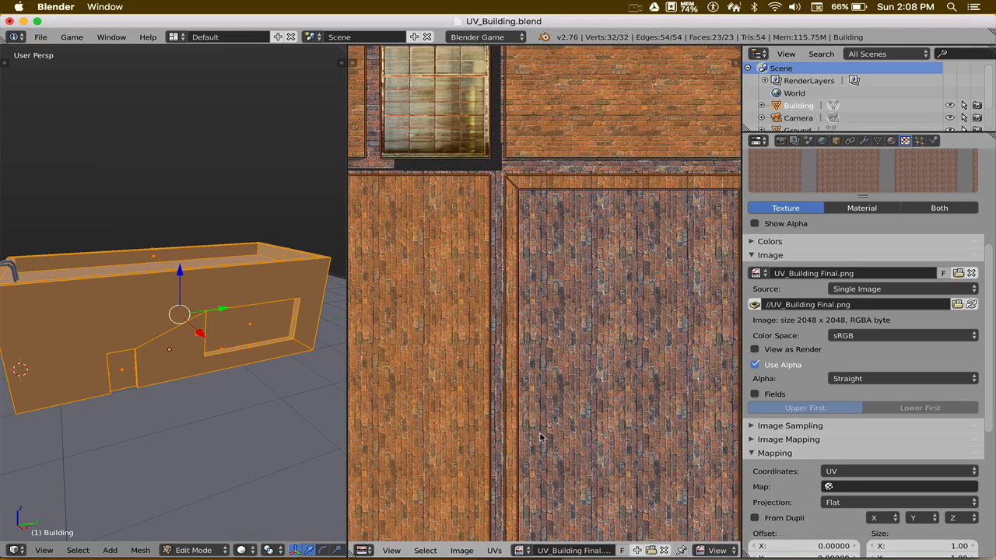
scroll(536, 393, down, 5)
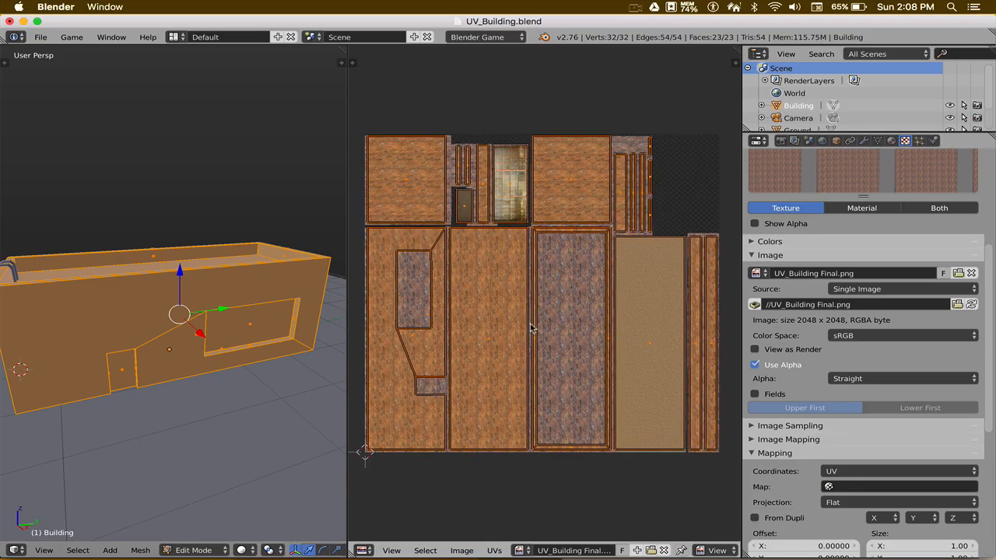
Put the building in Object Mode and widen the 3D viewport beside the UV editor
middle_drag(166, 322, 206, 327)
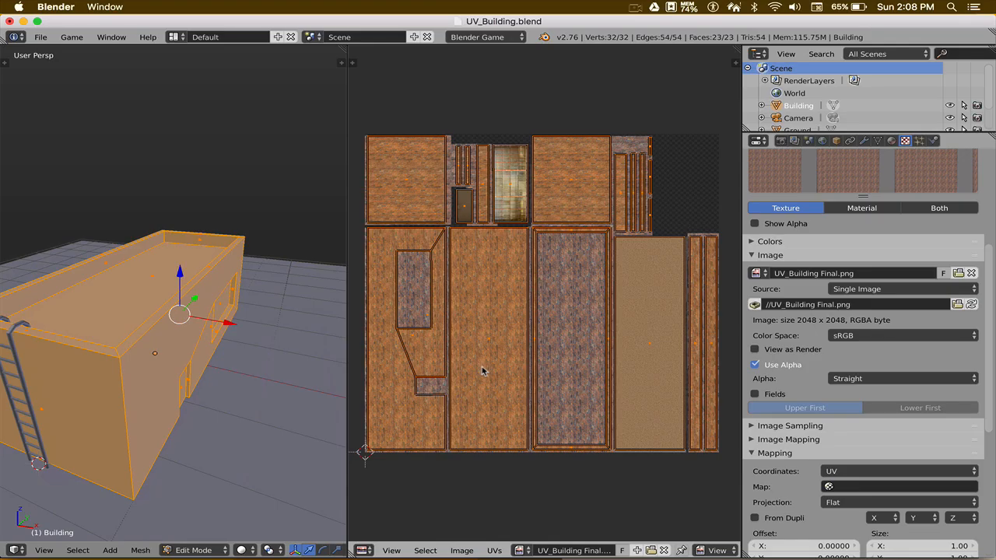
middle_drag(218, 363, 191, 357)
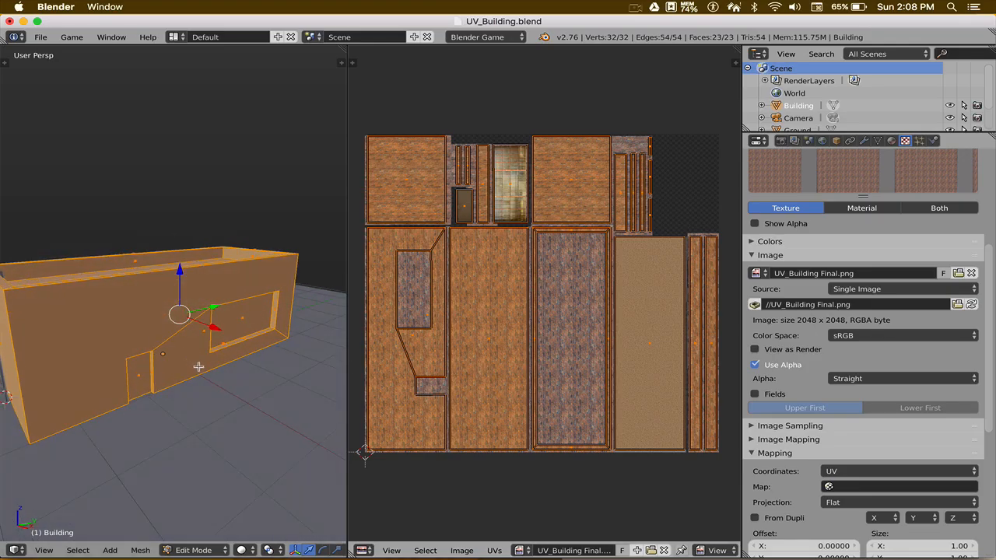
key(Tab)
click(104, 367)
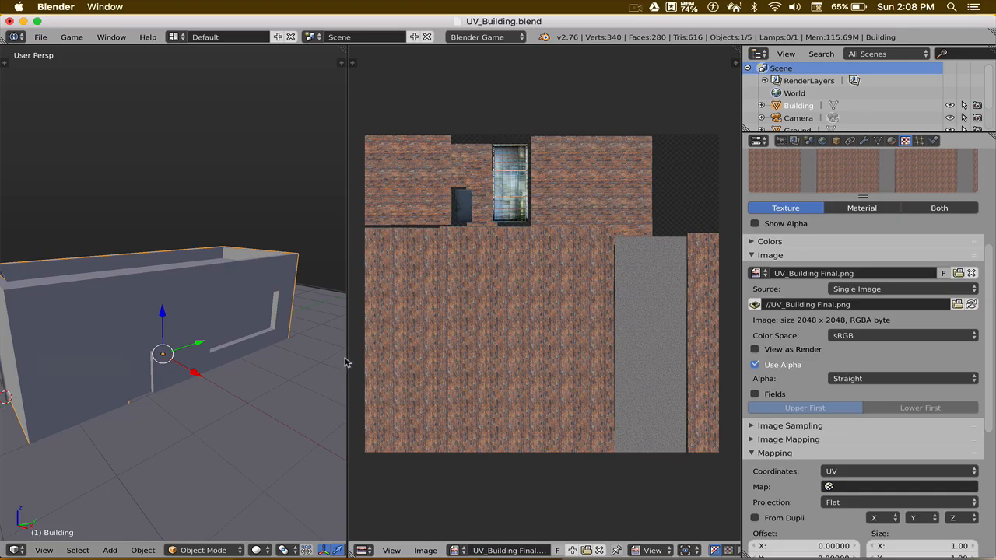
drag(347, 362, 484, 356)
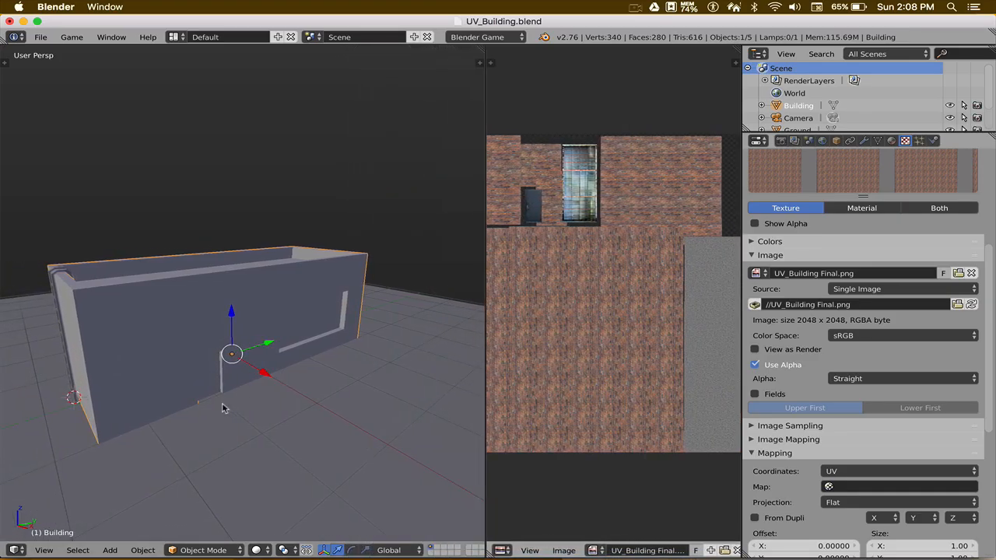
Display the building with Material viewport shading, with the door and window wall in view
shift+middle_drag(219, 376, 262, 354)
scroll(263, 354, up, 3)
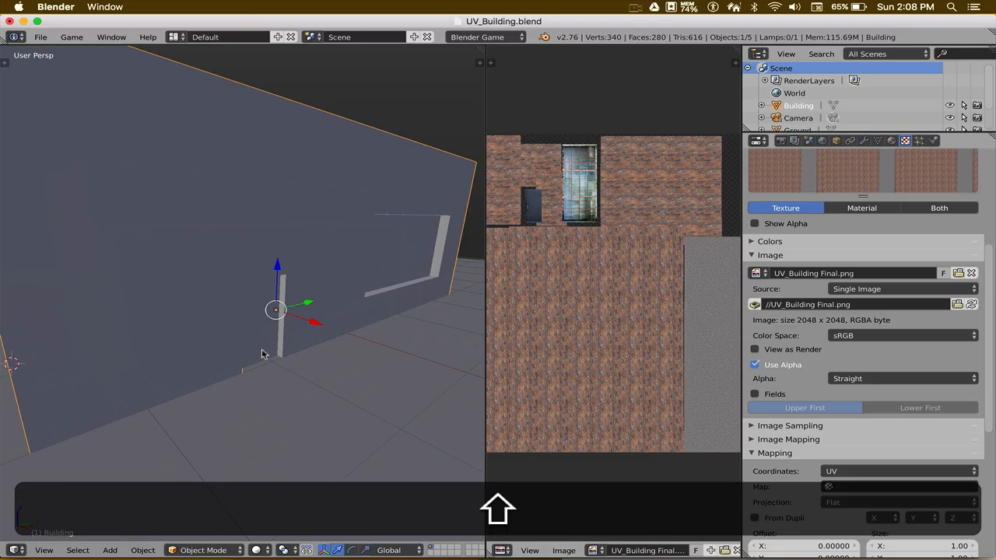
scroll(303, 393, down, 4)
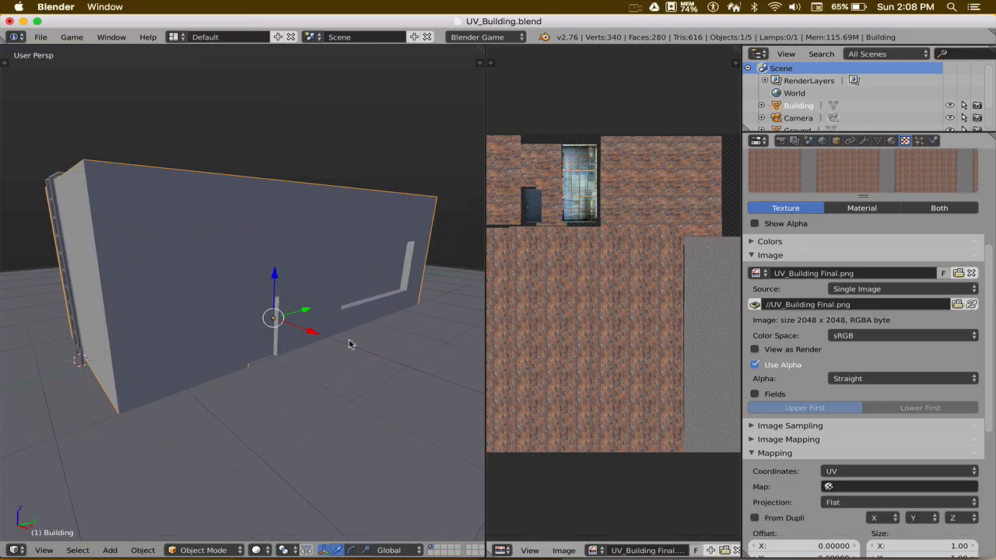
click(256, 550)
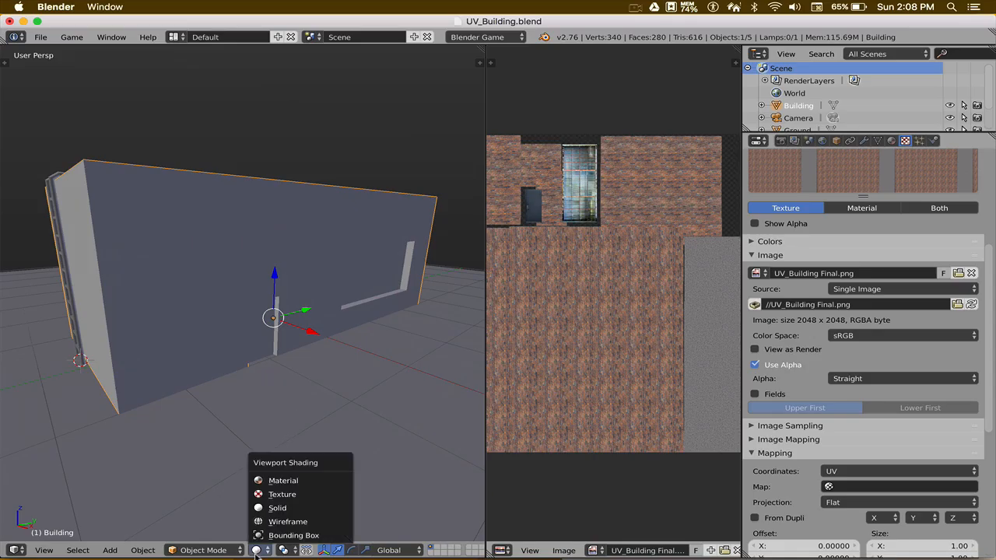
click(274, 482)
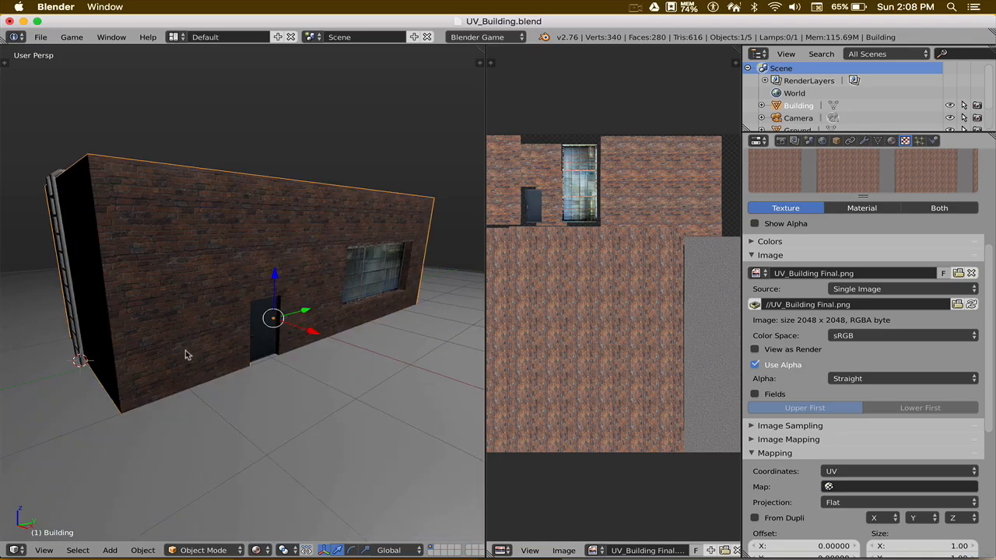
Set the specular intensity of the building's material, Building Mat, to 0
middle_drag(185, 350, 323, 389)
scroll(324, 365, up, 4)
scroll(323, 364, down, 2)
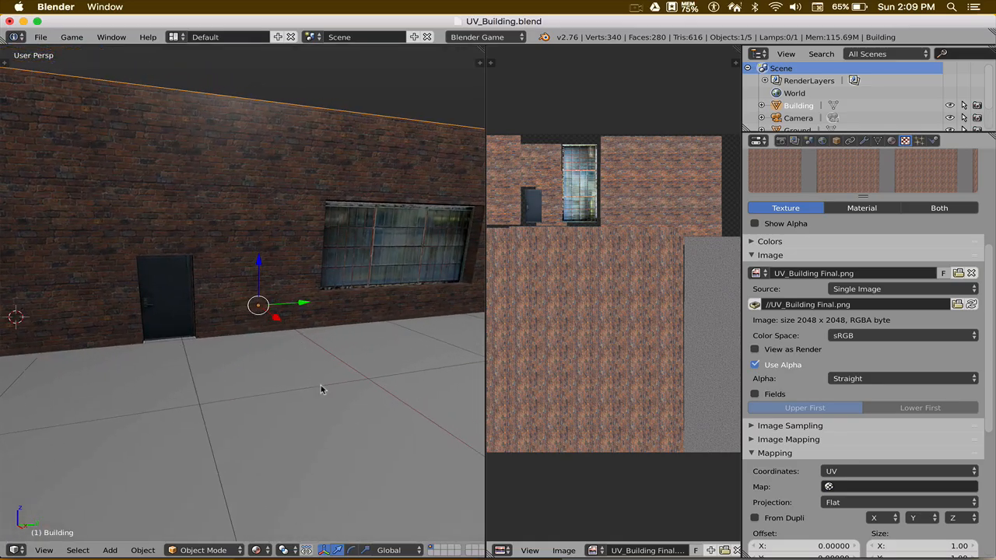
click(892, 141)
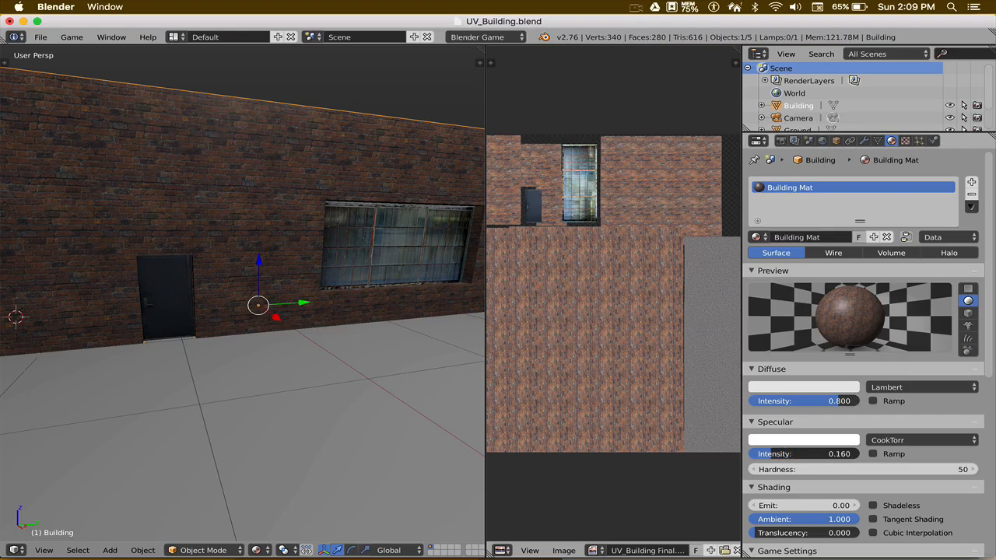
middle_drag(333, 295, 356, 312)
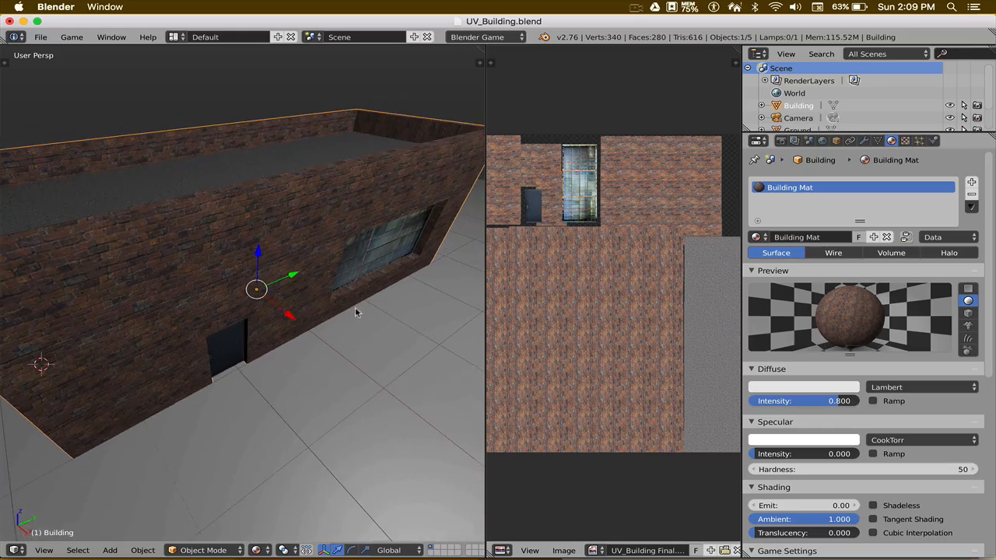
Examine the brick direction on the inner faces of the roof parapet and the texture of the roof surface
shift+middle_drag(364, 232, 282, 344)
scroll(336, 335, up, 7)
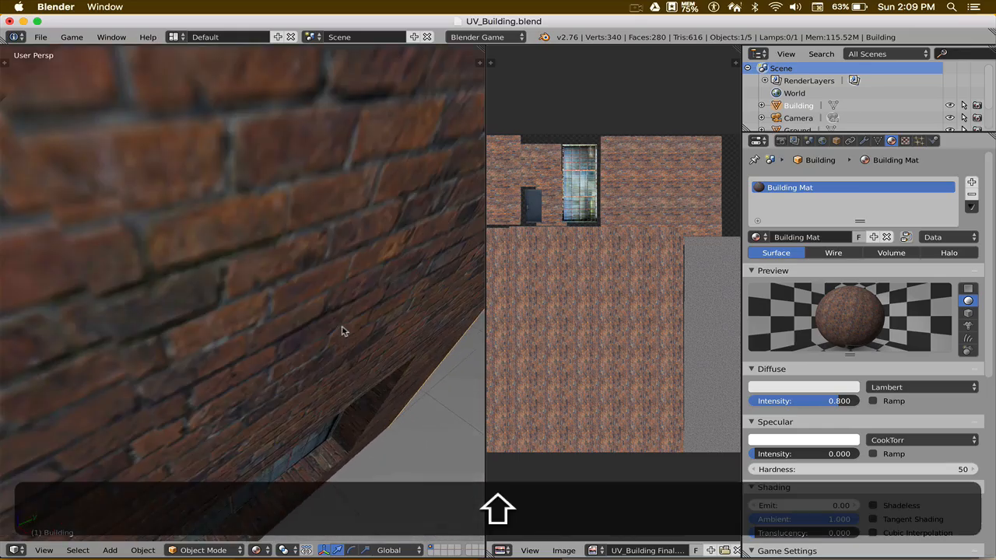
middle_drag(344, 331, 320, 315)
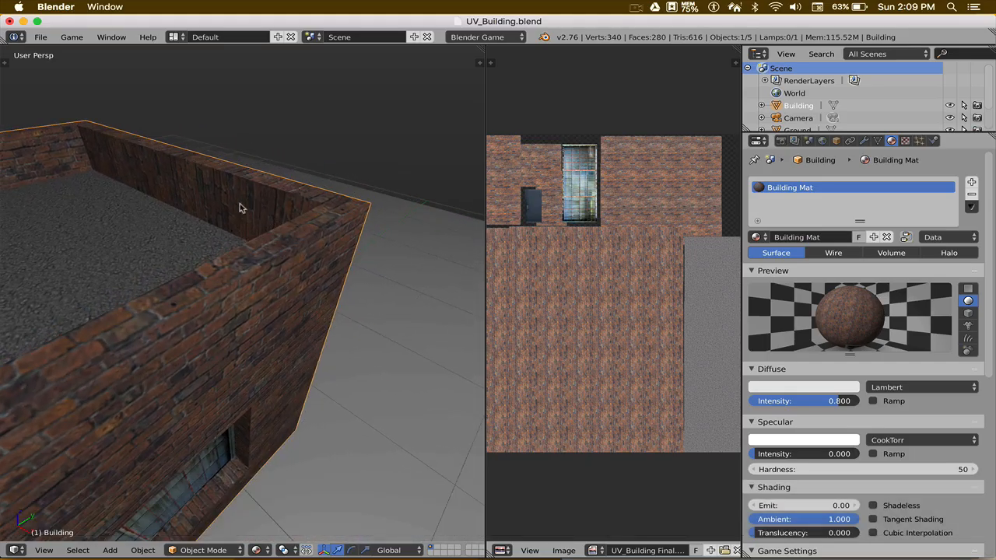
shift+middle_drag(184, 195, 306, 213)
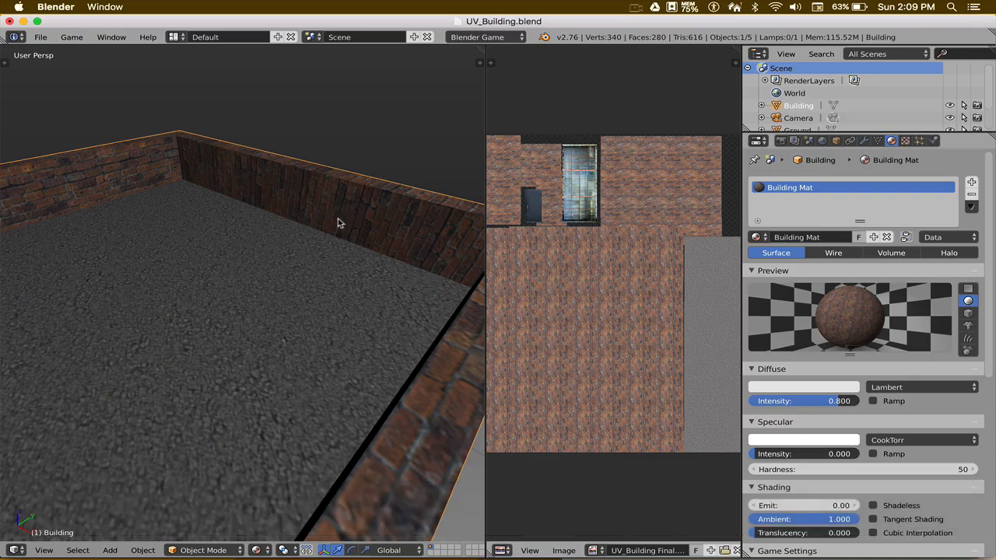
scroll(381, 244, down, 4)
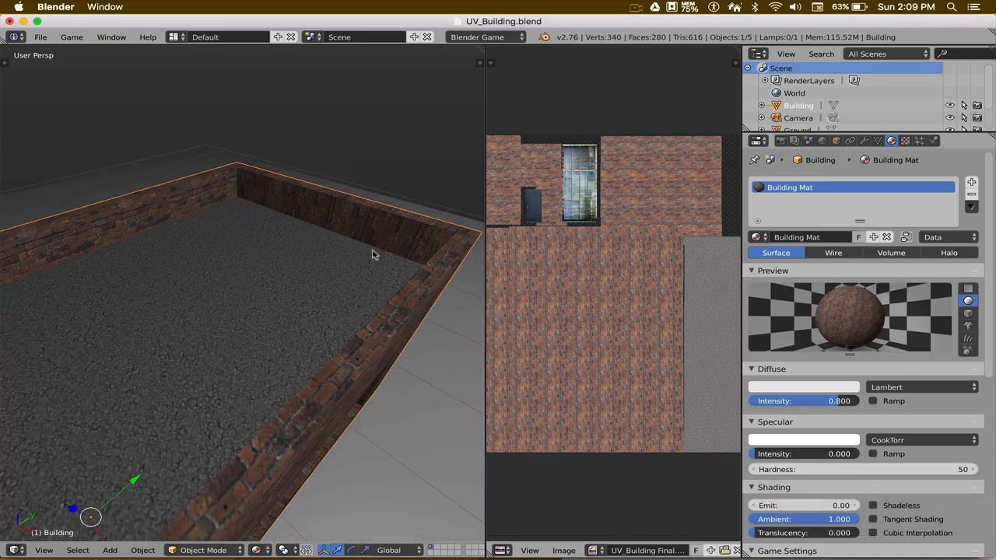
shift+middle_drag(347, 252, 347, 267)
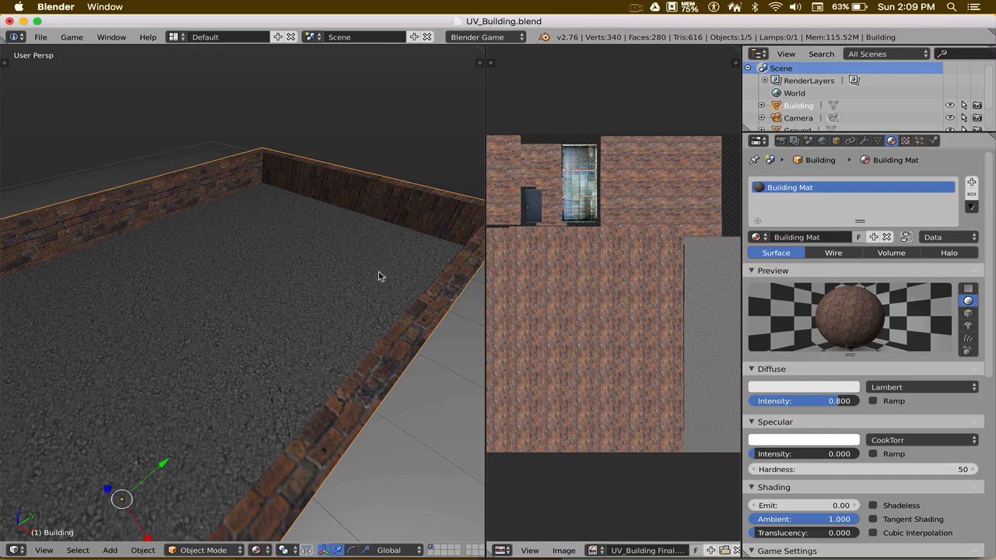
middle_drag(368, 276, 311, 290)
shift+middle_drag(311, 291, 244, 318)
scroll(295, 303, up, 2)
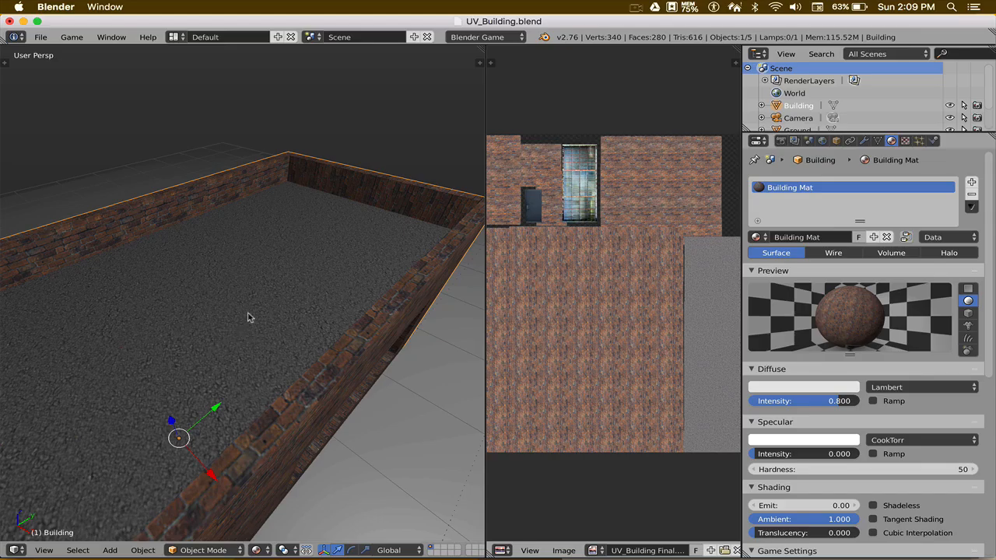
middle_drag(247, 317, 238, 254)
scroll(260, 334, down, 2)
Make the building the selected object and put it in Edit Mode, with the far roof parapet in close view
right_click(379, 392)
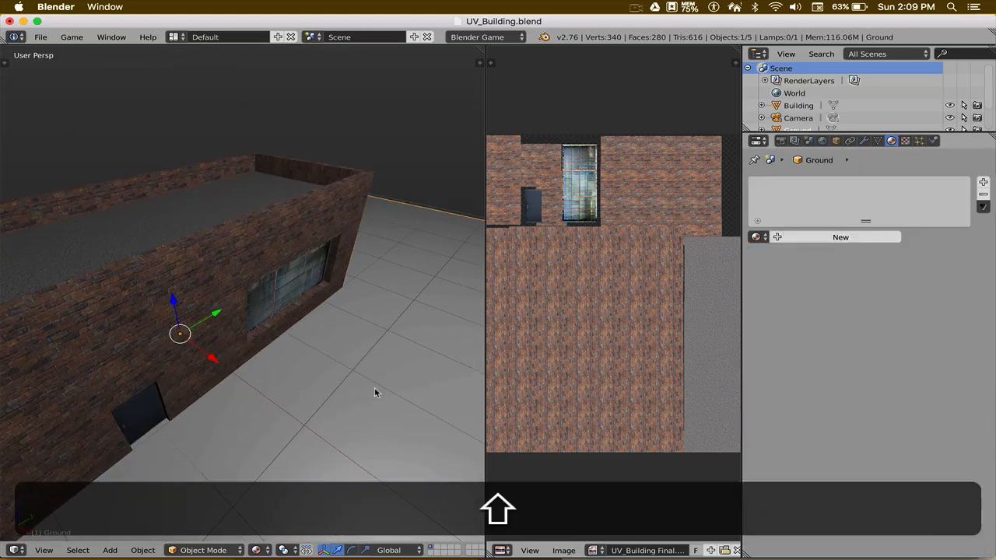
middle_drag(254, 299, 251, 297)
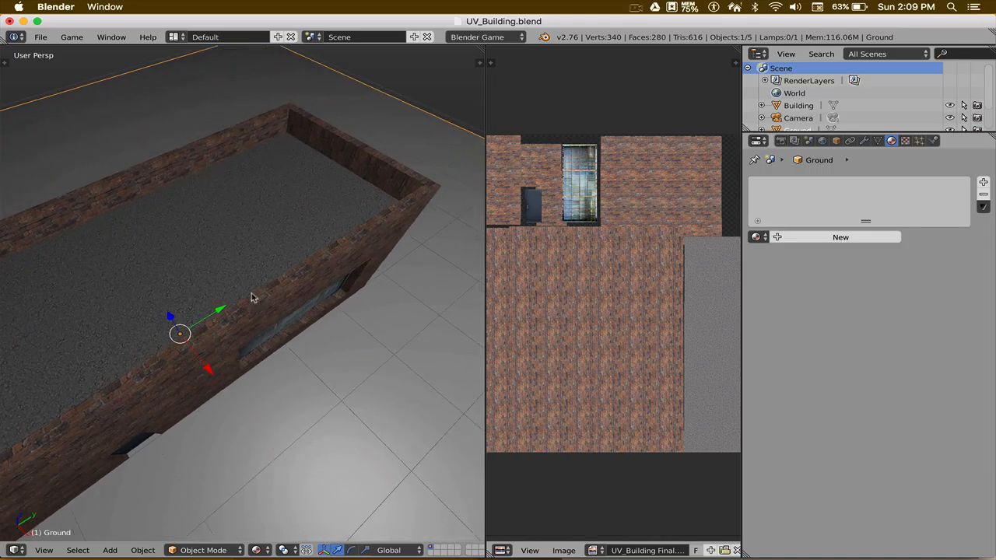
scroll(302, 224, up, 4)
shift+middle_drag(299, 220, 249, 276)
right_click(330, 219)
key(Tab)
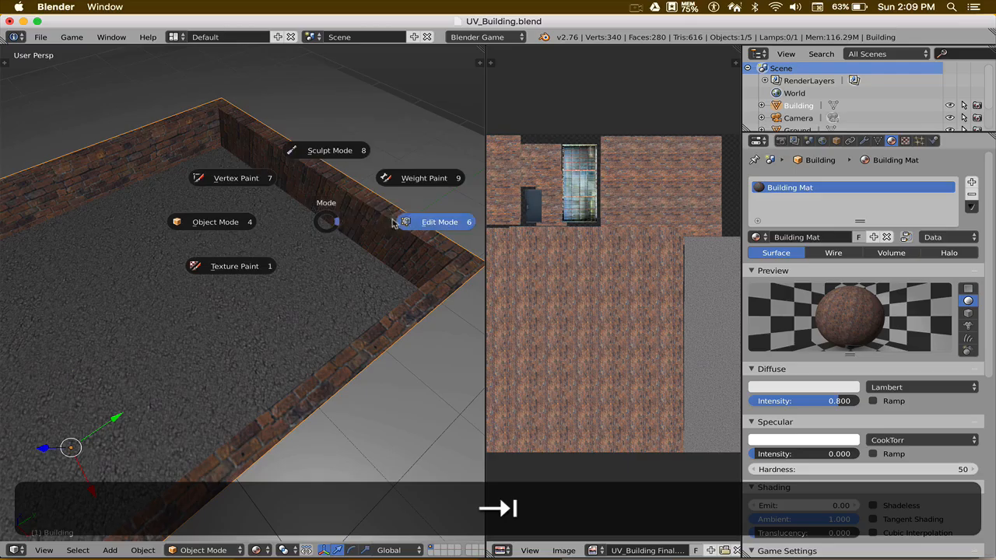
click(403, 221)
Move the UV island of the far parapet's inner face onto the large area of vertically running bricks, and deselect everything
right_click(341, 209)
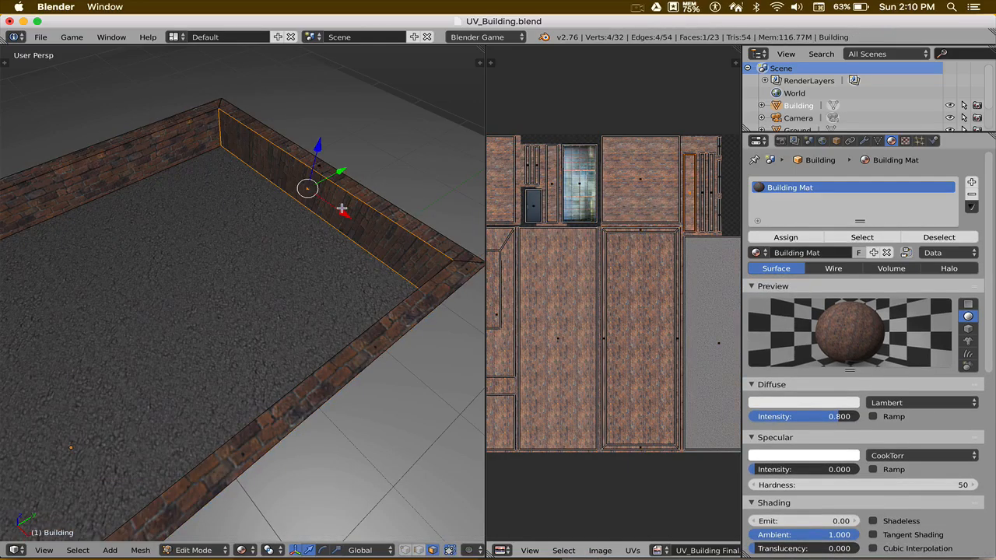
scroll(311, 193, up, 2)
scroll(635, 227, up, 4)
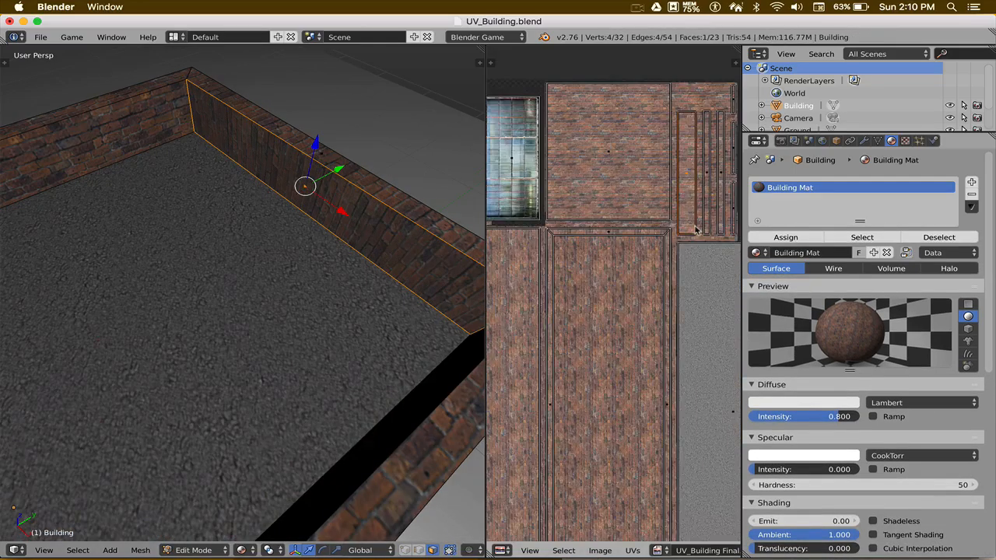
middle_drag(634, 228, 627, 289)
scroll(634, 285, up, 2)
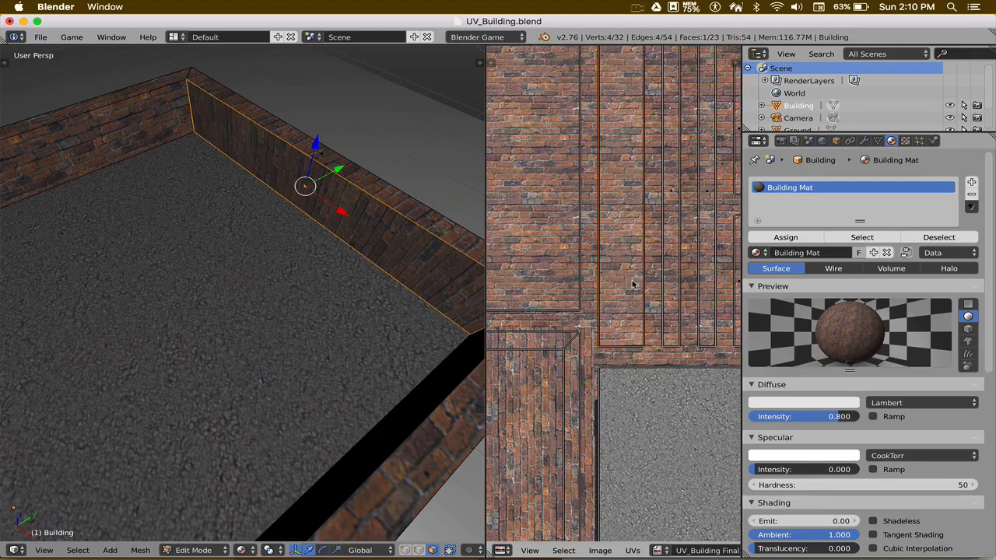
middle_drag(641, 254, 647, 319)
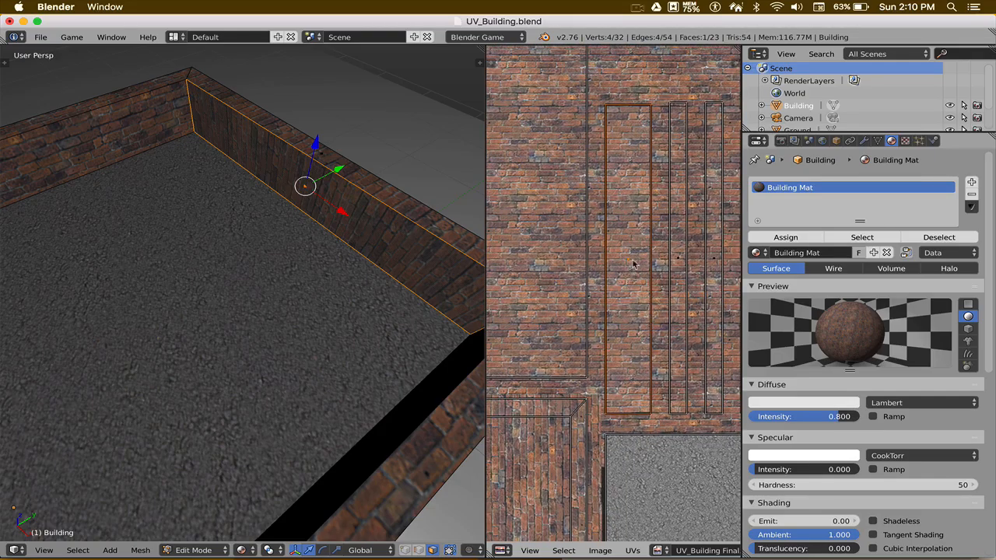
scroll(636, 268, down, 2)
middle_drag(635, 266, 666, 237)
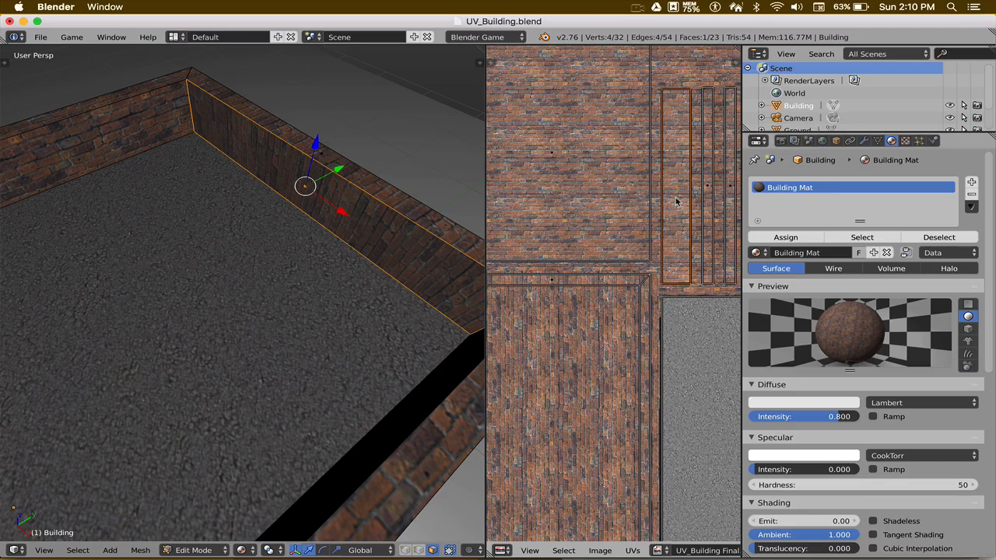
key(g)
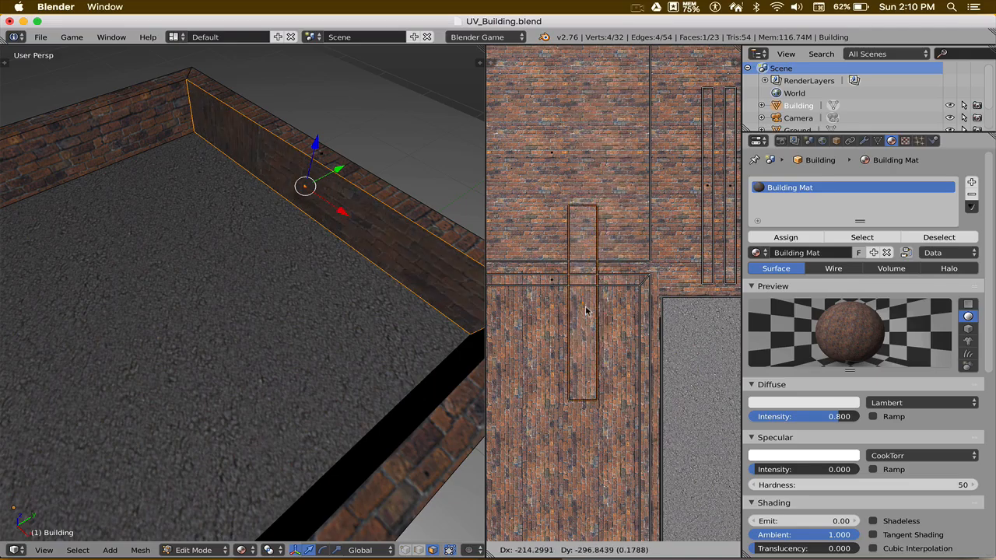
click(595, 403)
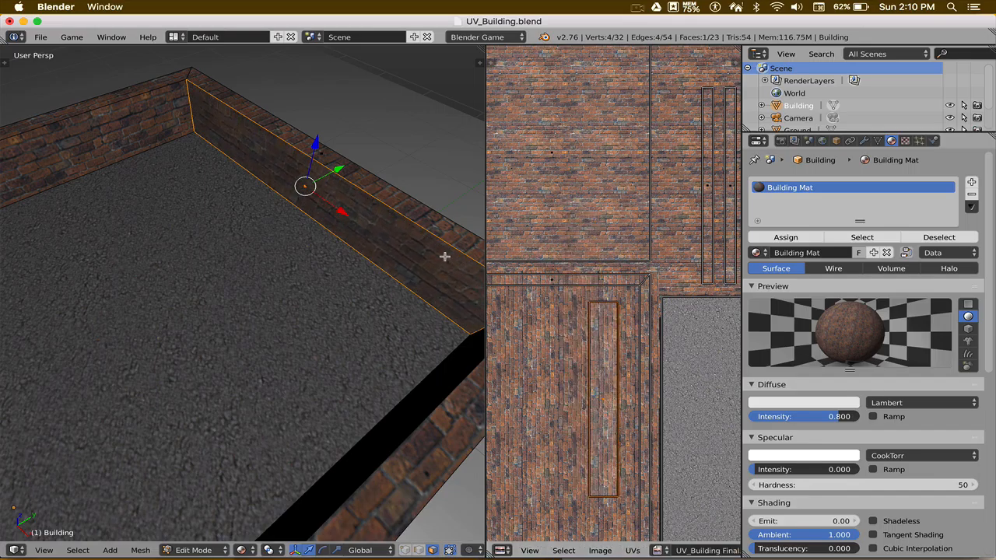
key(a)
Move the UV island of the ladder-side parapet's inner face onto the same vertical-brick area, beside the relocated island, and deselect everything
scroll(393, 247, down, 3)
middle_drag(344, 276, 399, 261)
shift+middle_drag(351, 228, 303, 289)
scroll(340, 275, up, 4)
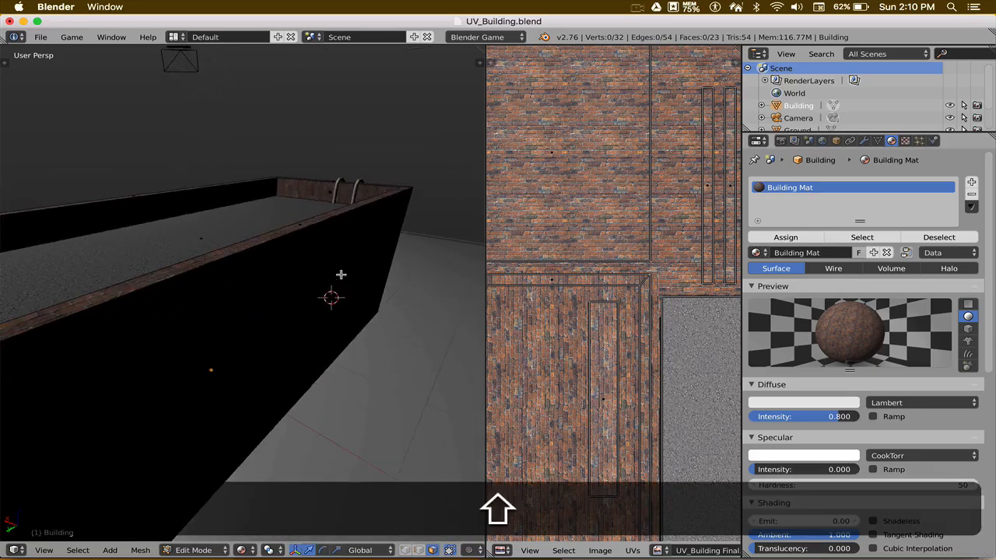
middle_drag(311, 234, 272, 331)
scroll(335, 284, up, 3)
shift+right_click(319, 222)
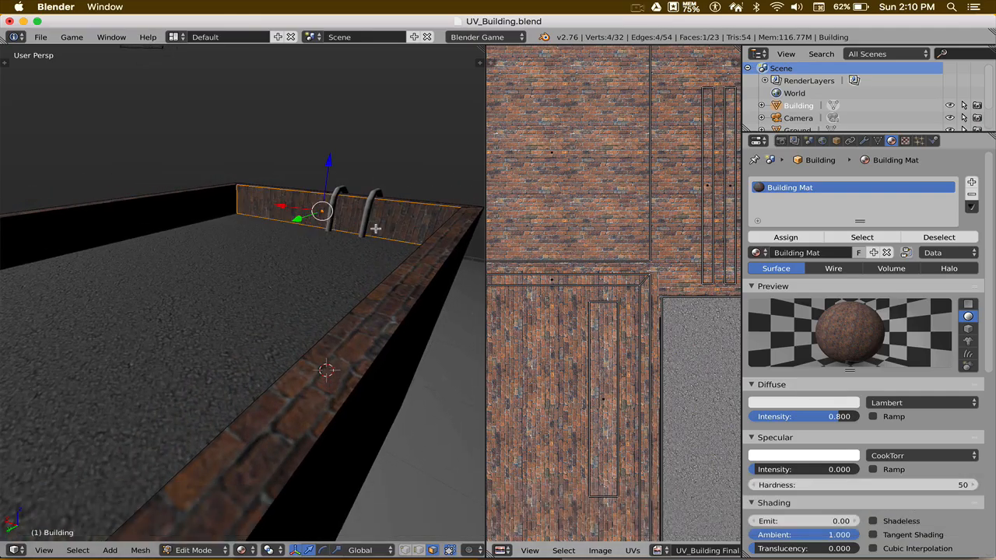
middle_drag(375, 228, 321, 252)
scroll(565, 291, down, 3)
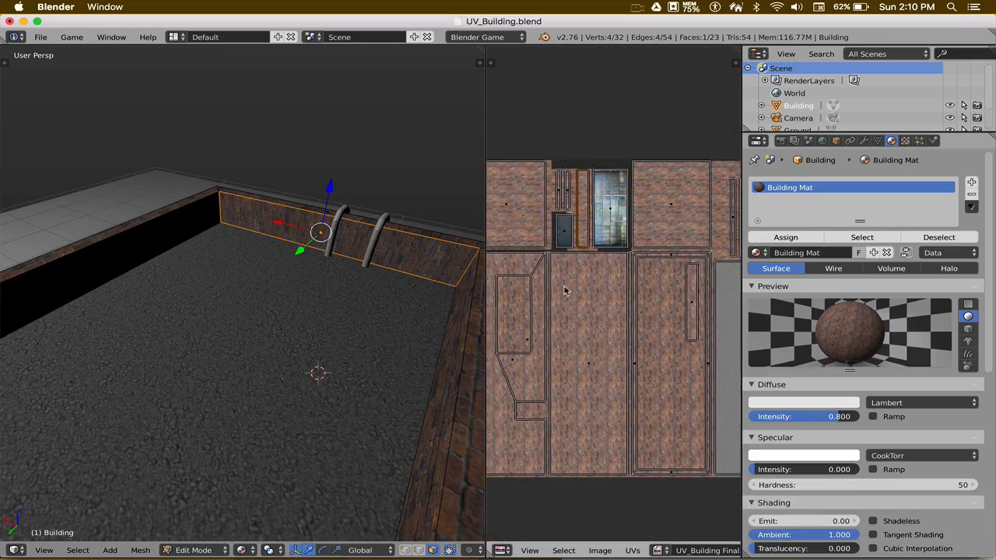
mouse_move(590, 271)
middle_down()
mouse_move(599, 268)
mouse_move(573, 262)
middle_up()
key(g)
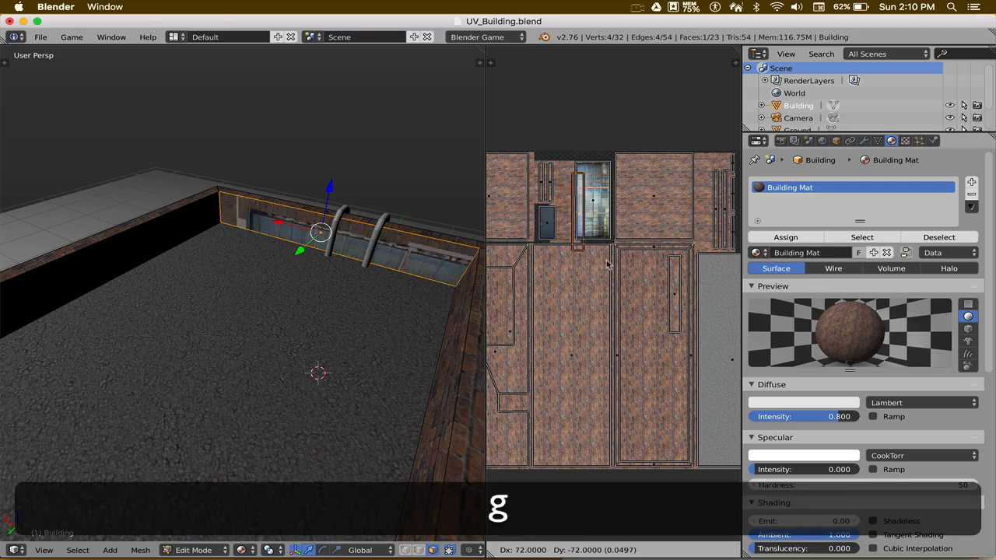
click(653, 330)
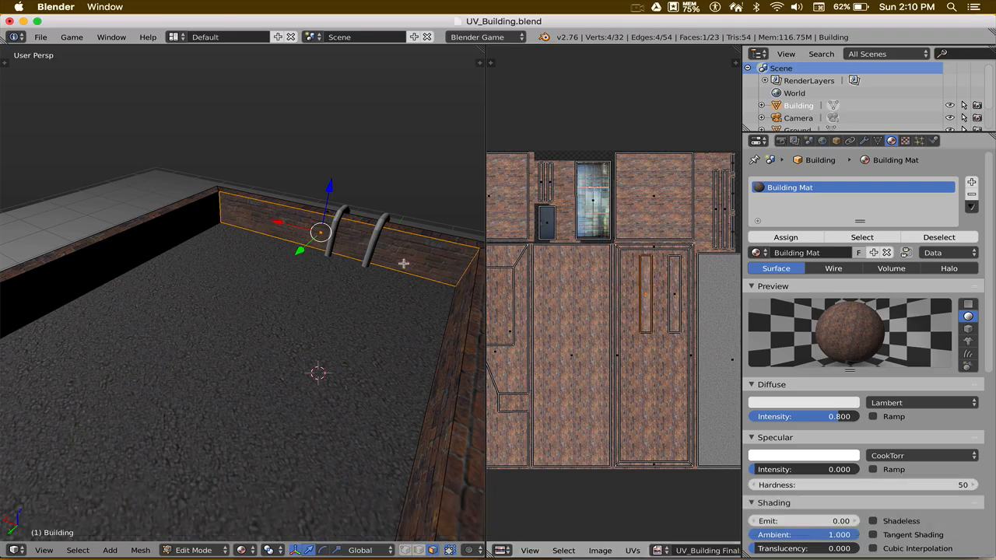
key(a)
Frame the whole building in the 3D view using View Selected on all its geometry, and leave nothing selected
middle_drag(347, 282, 310, 293)
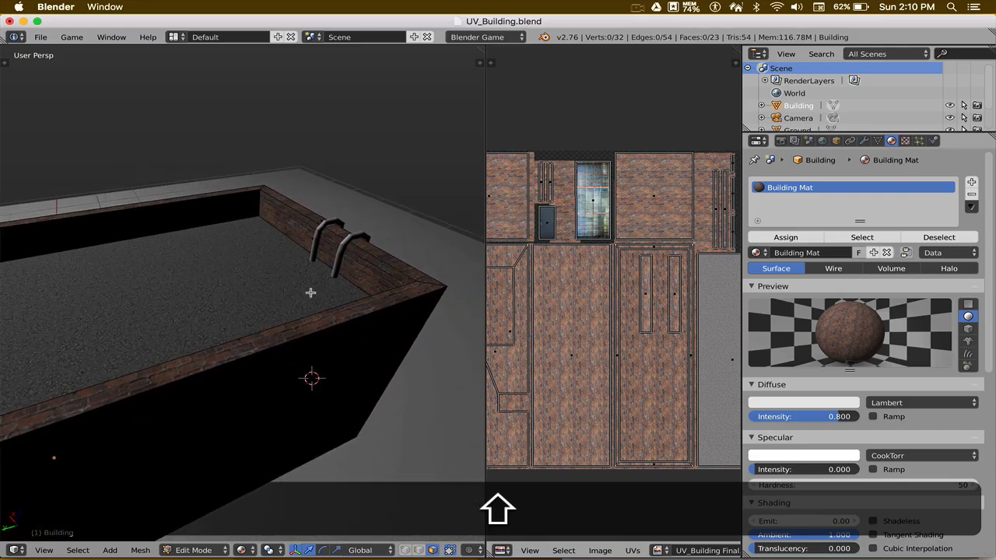
key(a)
middle_drag(285, 337, 343, 295)
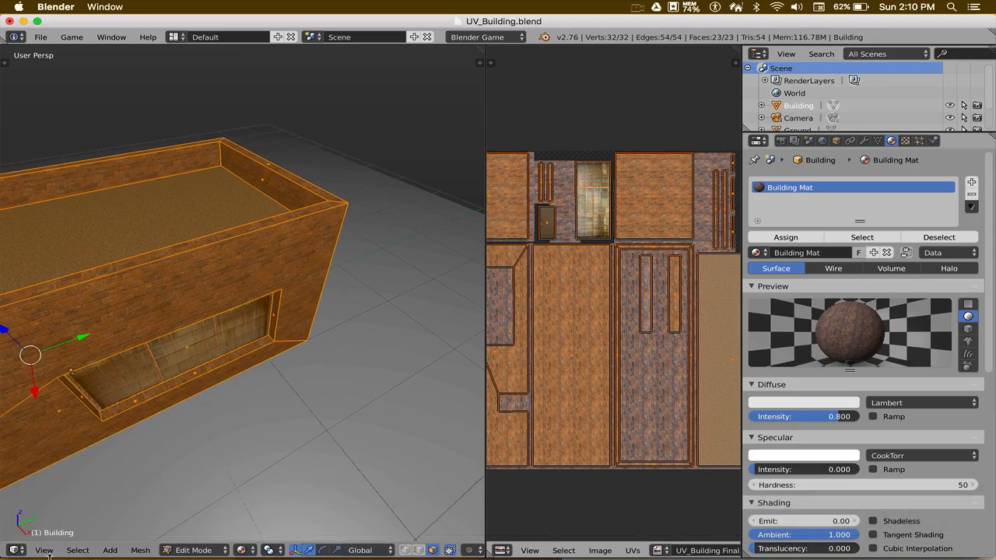
click(44, 550)
mouse_move(97, 383)
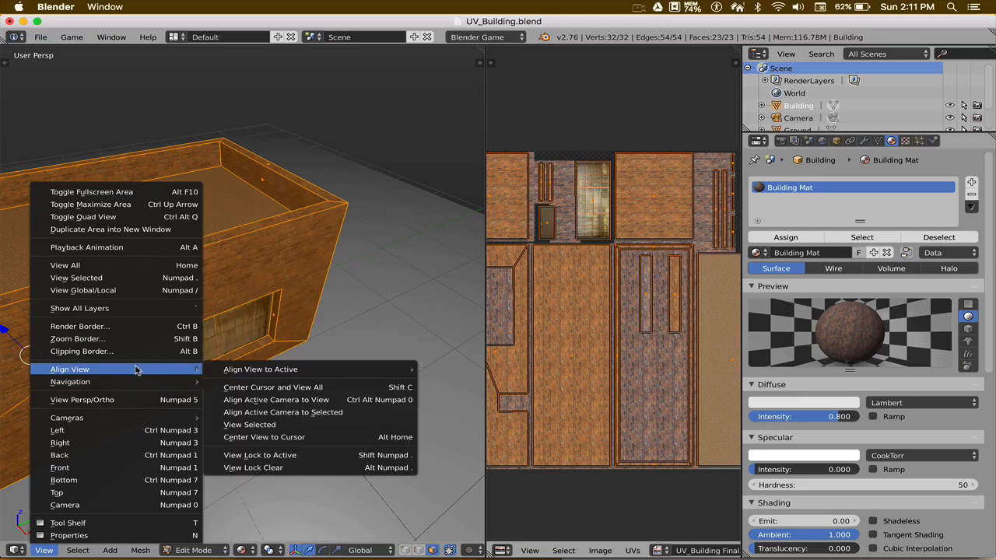
click(138, 278)
key(a)
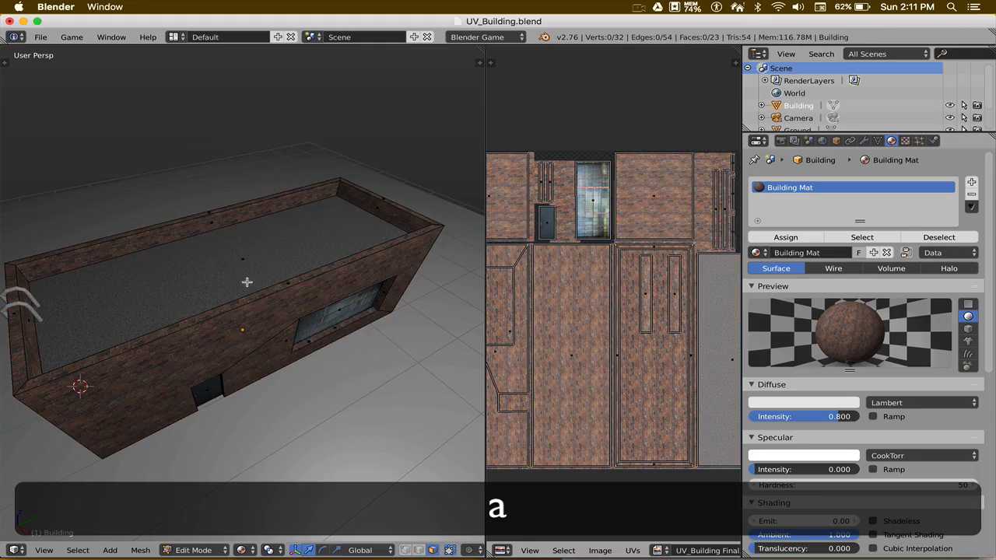
Examine the window texture and the brick faces of its sill and side recess up close
middle_drag(258, 285, 233, 346)
scroll(276, 333, up, 5)
scroll(277, 335, up, 2)
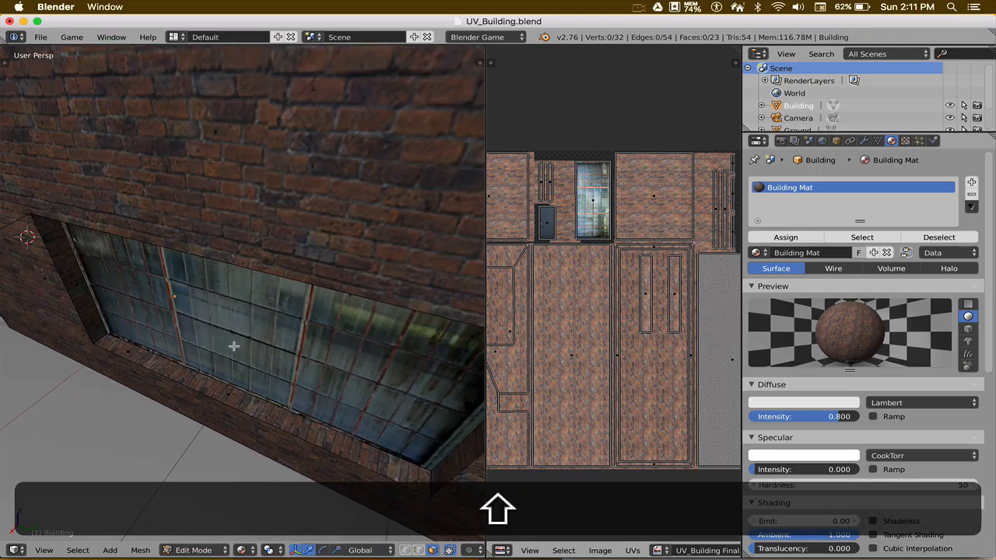
scroll(232, 341, up, 2)
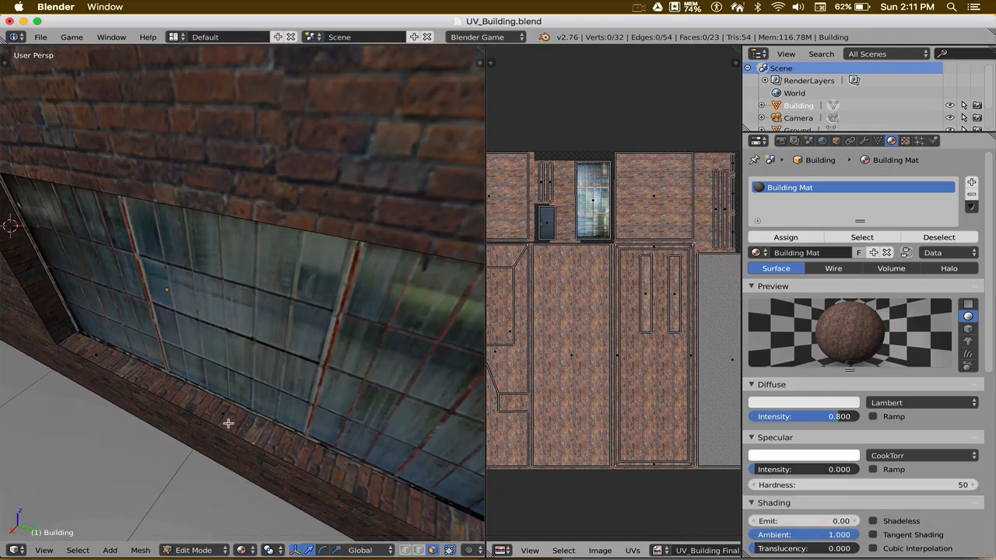
middle_drag(228, 423, 194, 375)
middle_drag(89, 283, 239, 314)
shift+middle_drag(240, 313, 275, 289)
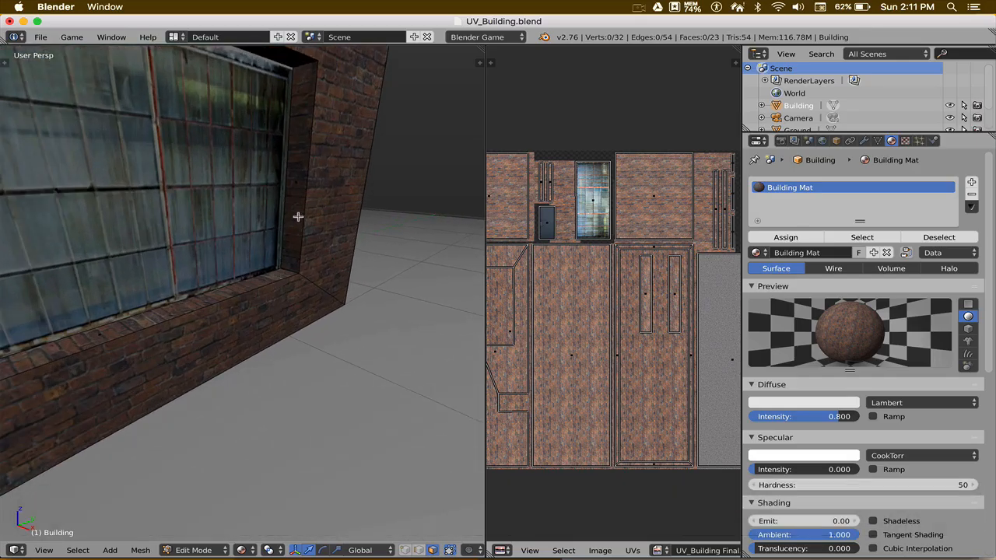
right_click(298, 217)
shift+scroll(303, 225, up, 2)
scroll(541, 192, up, 4)
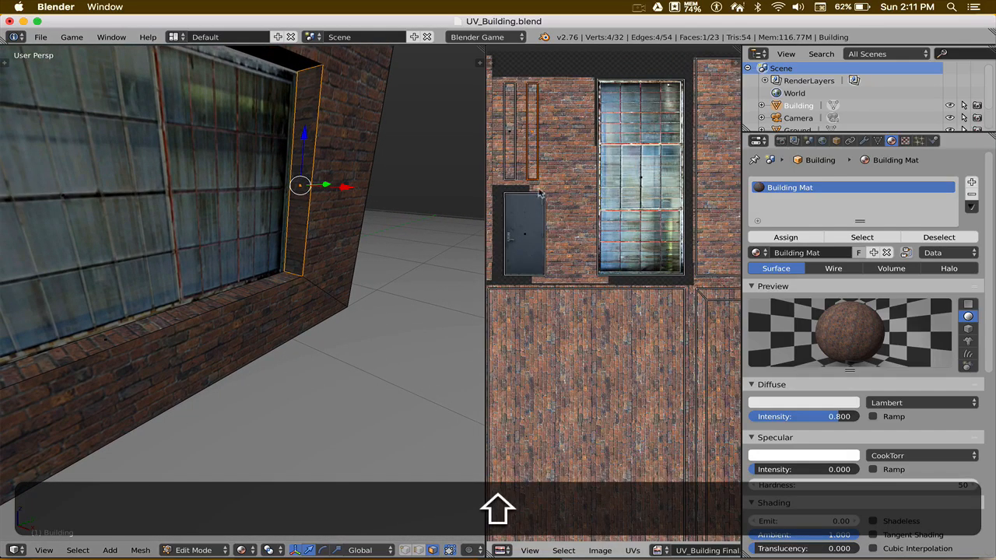
scroll(541, 193, up, 3)
middle_drag(624, 253, 643, 341)
scroll(628, 263, up, 1)
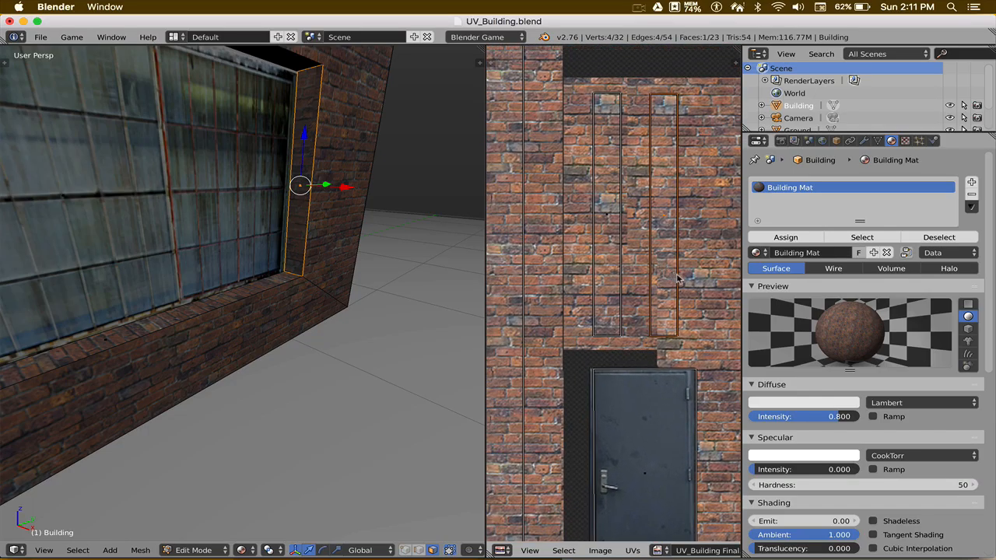
key(s)
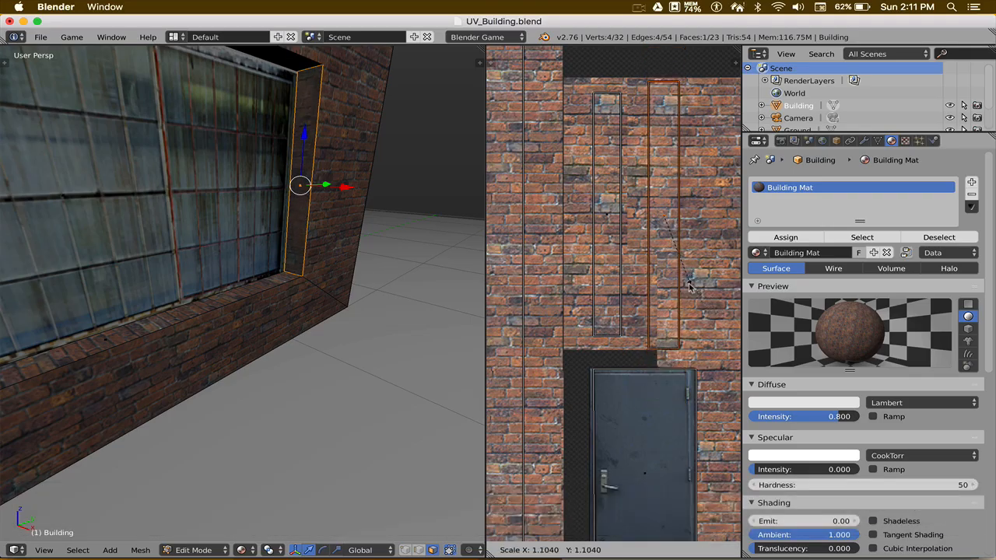
key(Escape)
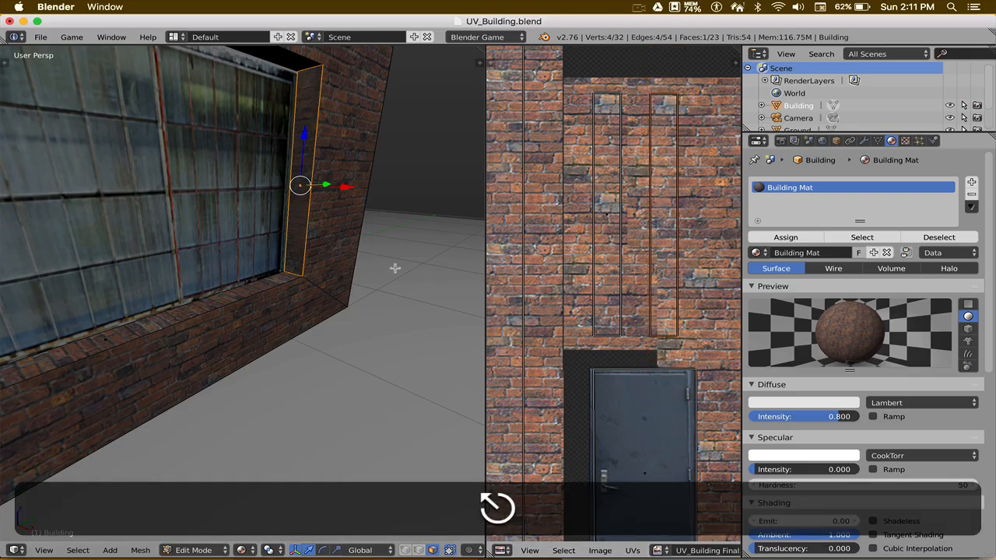
key(a)
Select the door face to check its texture placement and return the building to Object Mode
scroll(330, 266, down, 2)
shift+middle_drag(321, 264, 430, 240)
mouse_move(293, 277)
middle_down()
mouse_move(265, 264)
mouse_move(302, 260)
mouse_move(279, 269)
middle_up()
right_click(164, 254)
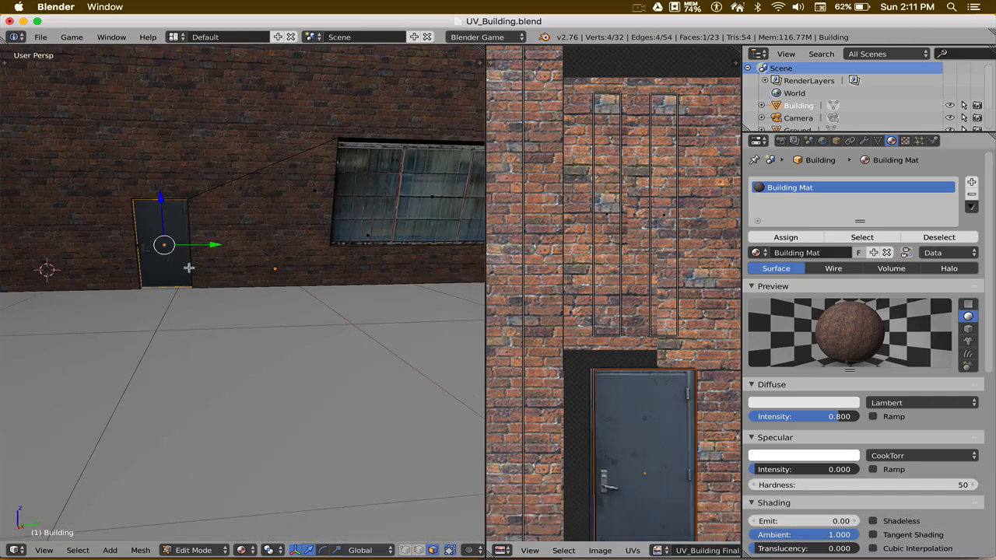
key(Tab)
click(109, 269)
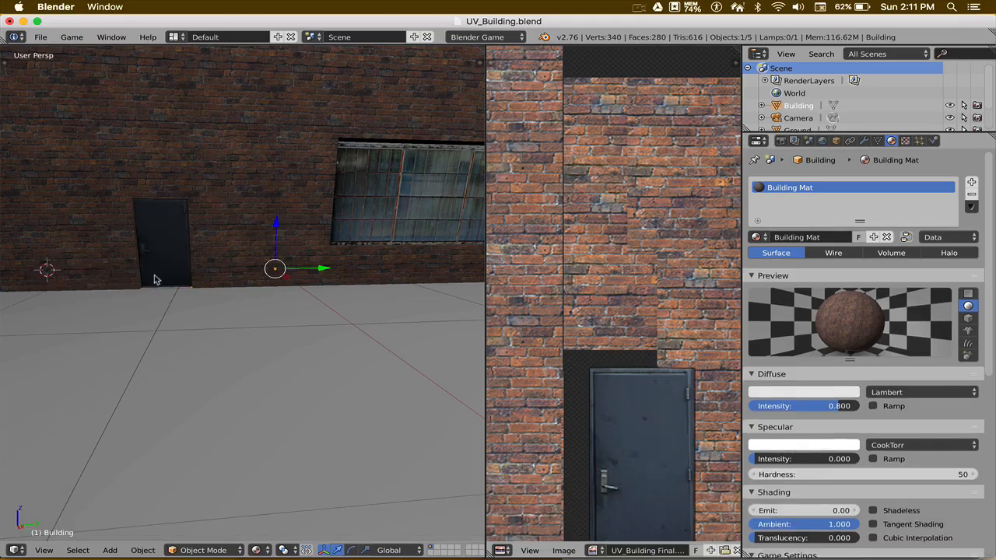
middle_drag(153, 278, 204, 286)
scroll(311, 269, down, 4)
scroll(358, 279, down, 2)
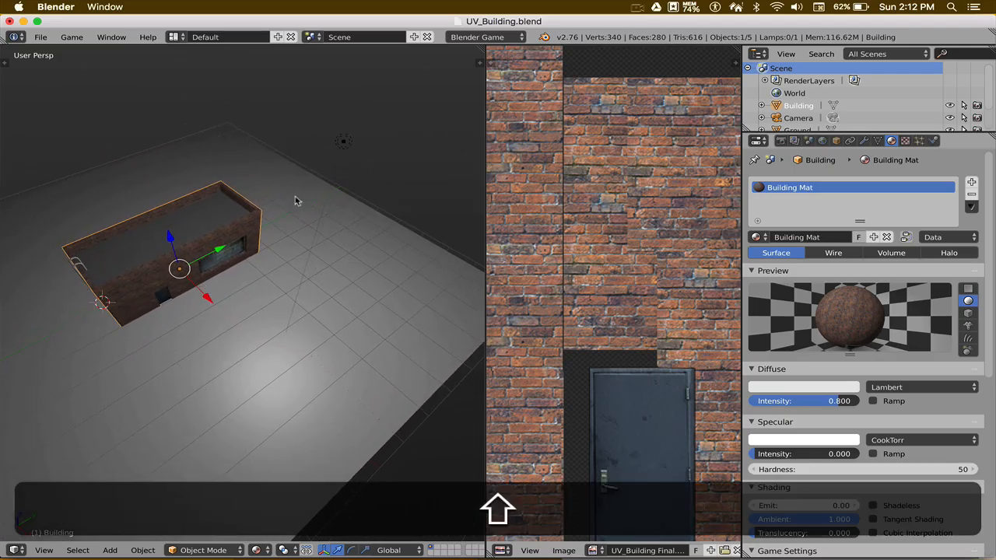
Lower the lamp and move it across the building to the side opposite the door and window
right_click(344, 144)
drag(359, 96, 318, 224)
drag(347, 304, 147, 160)
middle_drag(147, 159, 267, 267)
scroll(266, 267, up, 2)
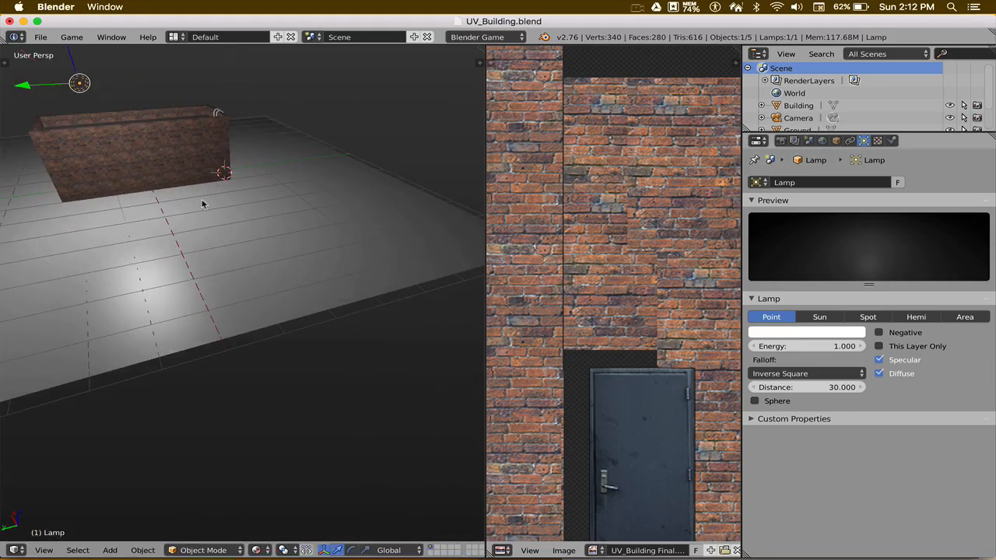
Select the building, frame it using View Selected, and examine its lit rear wall and parapets
shift+middle_drag(203, 204, 378, 313)
scroll(263, 263, up, 2)
right_click(239, 197)
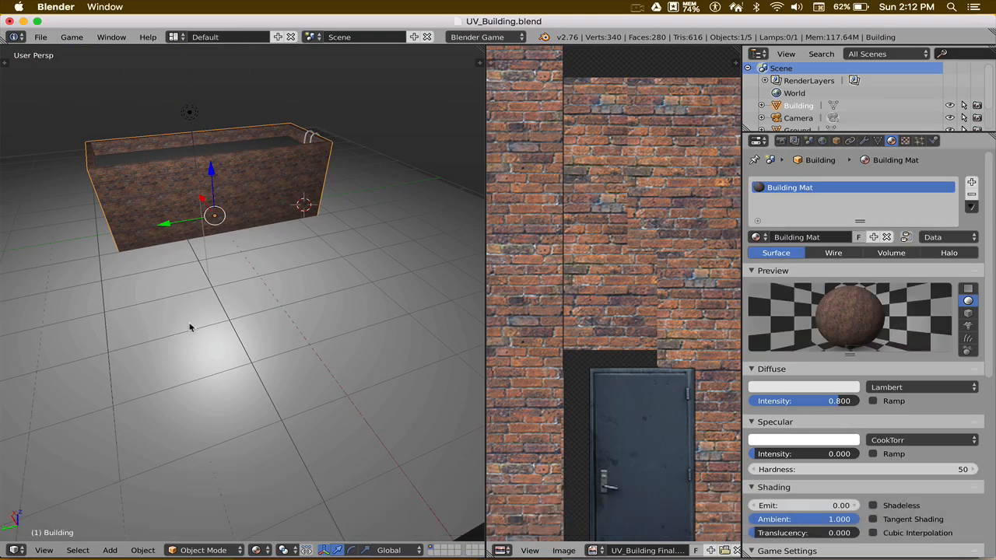
click(44, 550)
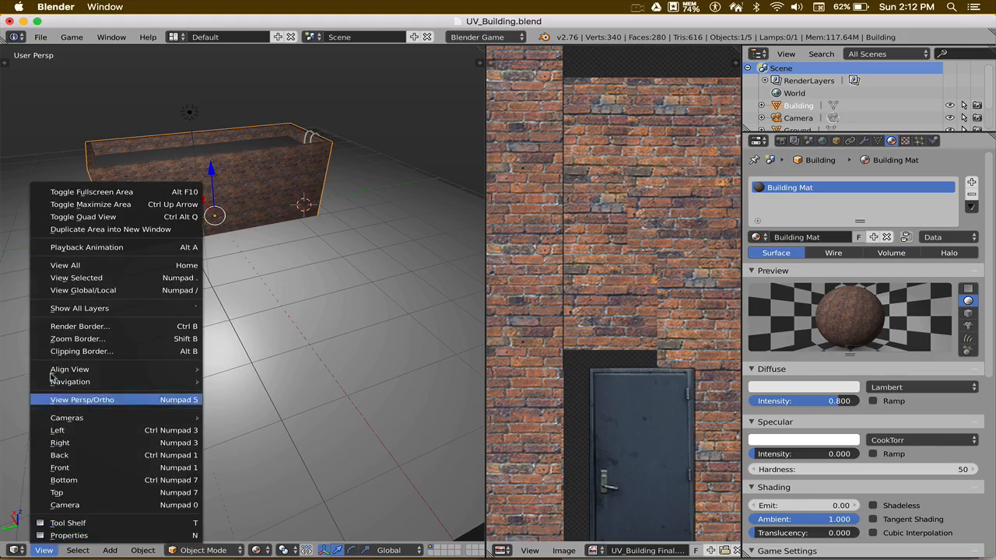
click(72, 277)
scroll(264, 311, up, 4)
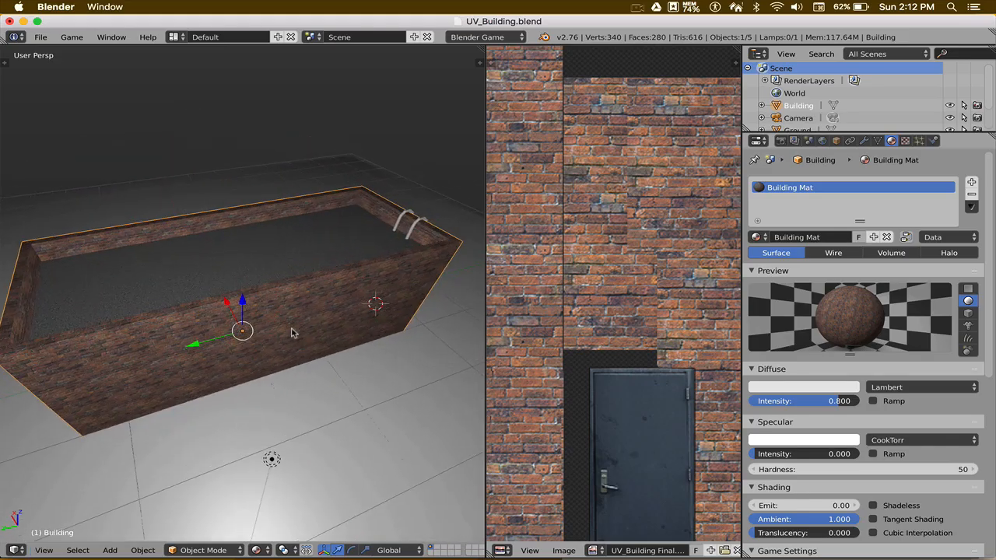
middle_drag(261, 309, 220, 333)
scroll(220, 333, down, 3)
Select the lamp and move it along the rear of the building towards the ladder end to light that wall
right_click(127, 274)
drag(98, 269, 341, 372)
middle_drag(341, 371, 328, 361)
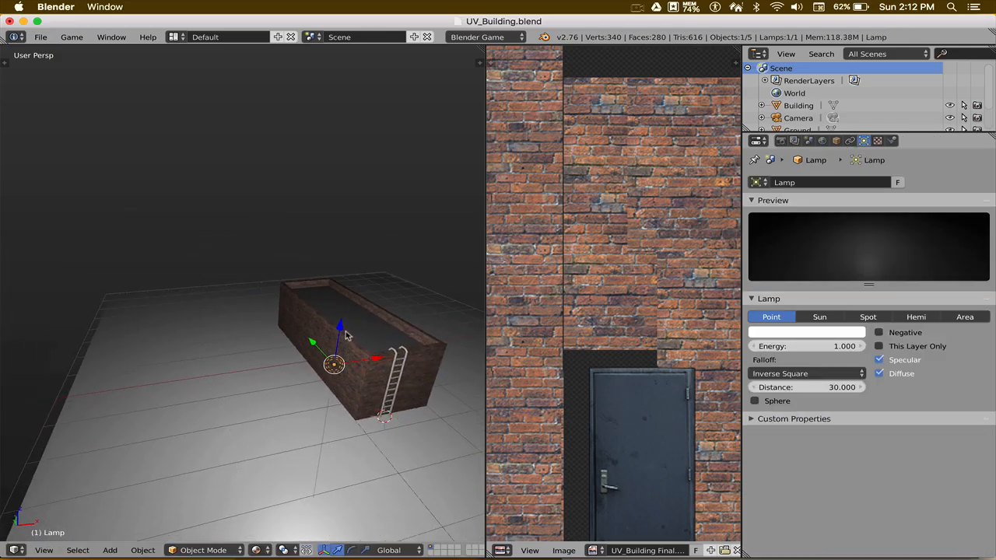
drag(343, 331, 420, 376)
scroll(386, 387, up, 5)
middle_drag(378, 381, 329, 374)
scroll(319, 377, down, 6)
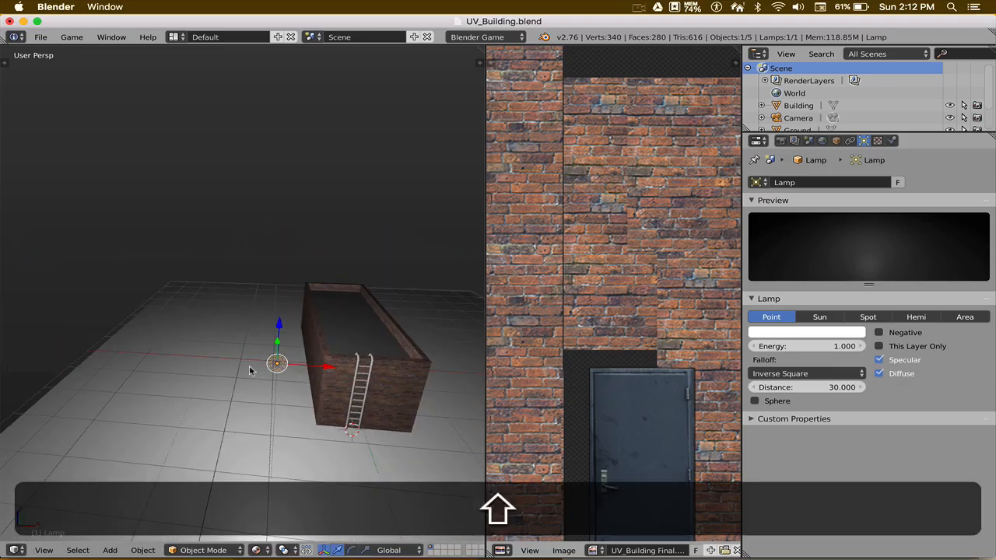
middle_drag(249, 366, 212, 368)
shift+middle_drag(325, 394, 200, 275)
middle_drag(288, 365, 276, 336)
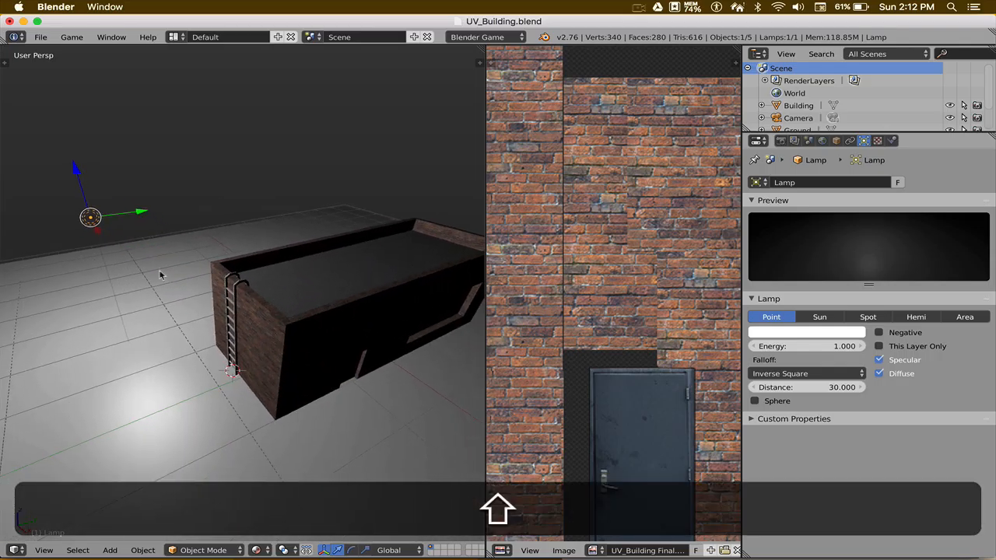
Move the lamp along X and Y around the ladder end so it lights the wall with the door and window
middle_drag(94, 231, 259, 368)
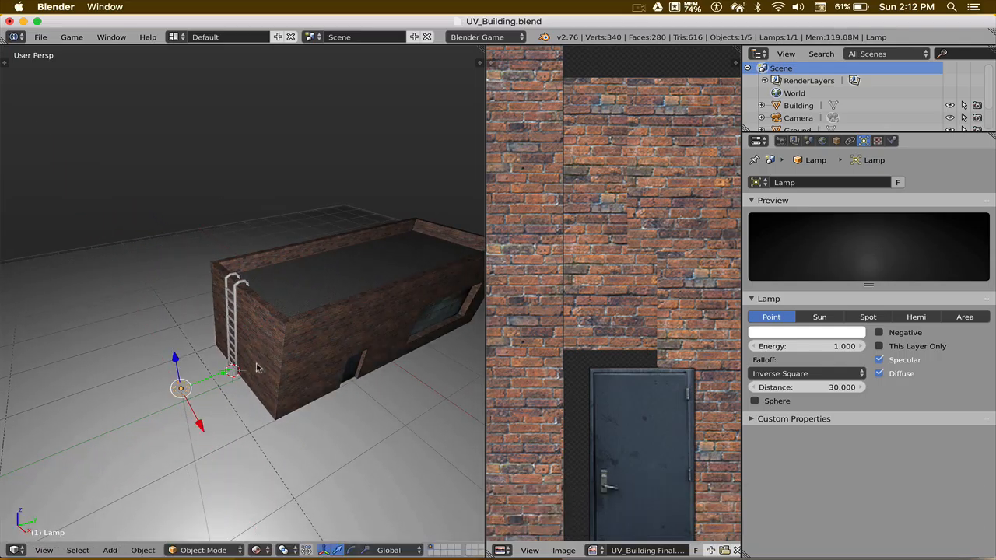
drag(226, 373, 357, 337)
middle_drag(353, 350, 324, 334)
shift+middle_drag(465, 410, 325, 343)
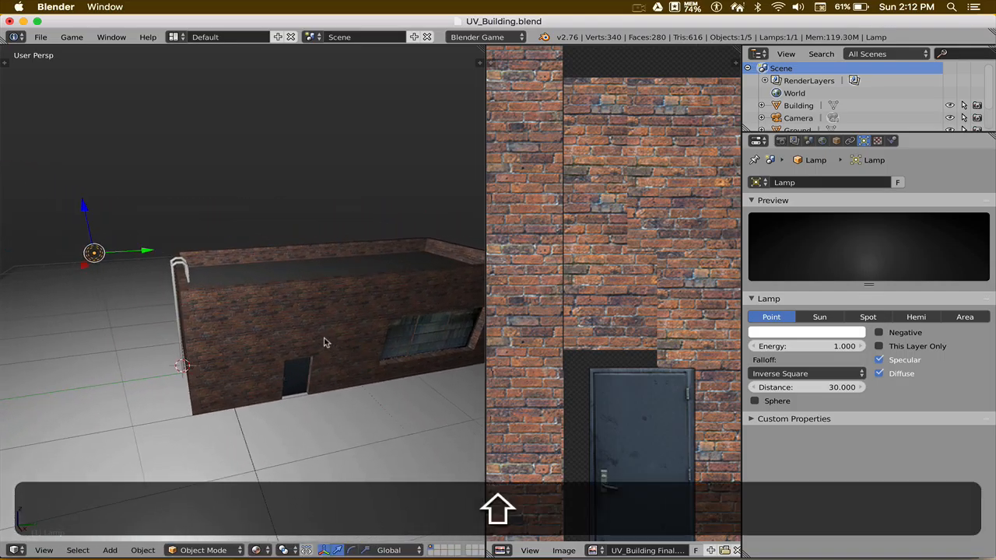
Move the lamp along Y past the ladder end and lower it in front of the door wall
drag(148, 251, 241, 251)
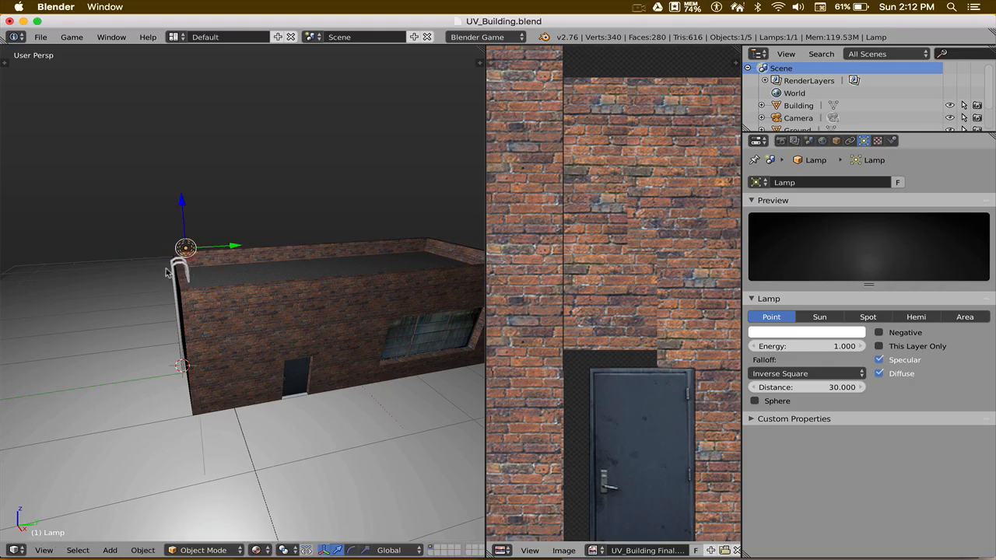
middle_drag(179, 309, 212, 320)
drag(217, 263, 221, 265)
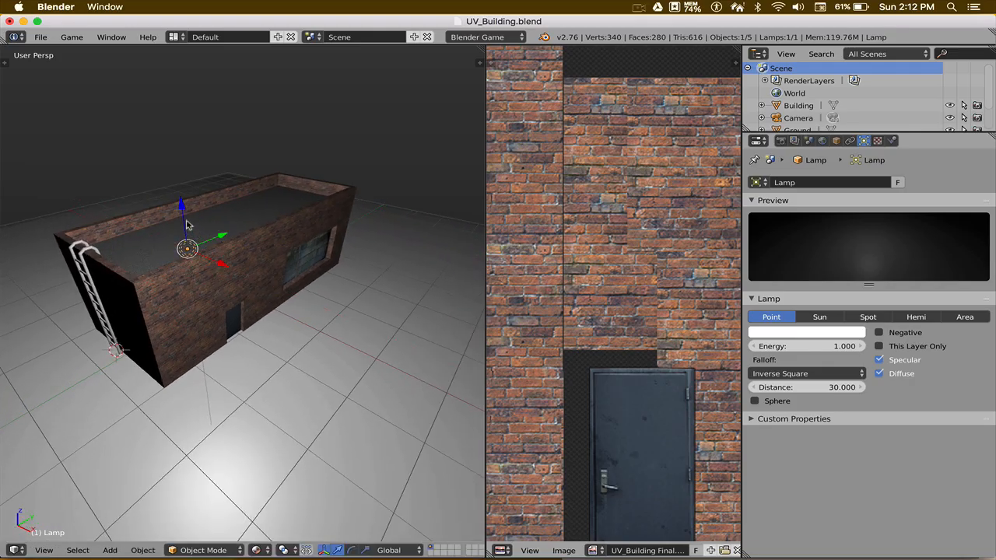
drag(179, 210, 183, 245)
scroll(231, 335, up, 5)
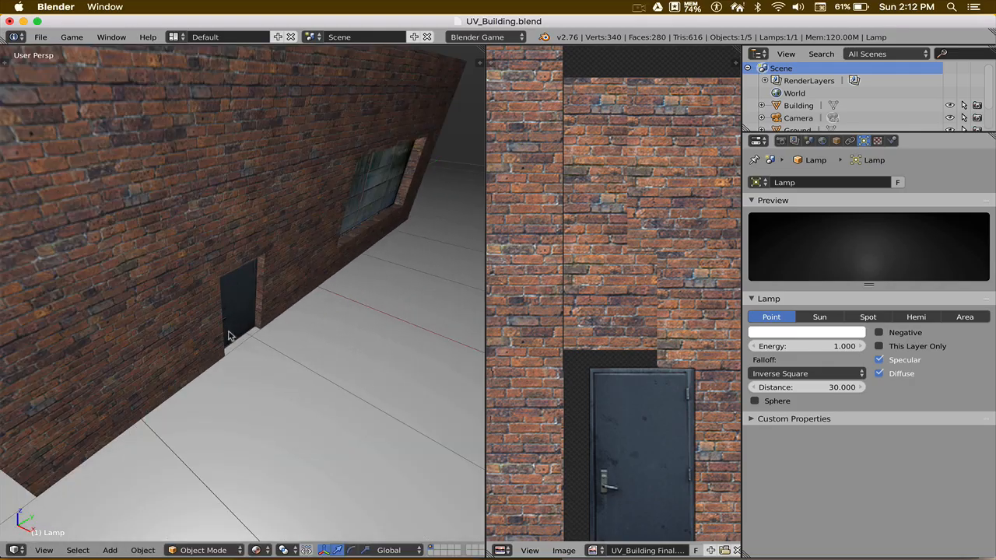
scroll(230, 333, down, 3)
scroll(231, 333, down, 3)
Select the ground plane and widen the UV/Image editor so that more of the texture image can be viewed
right_click(297, 361)
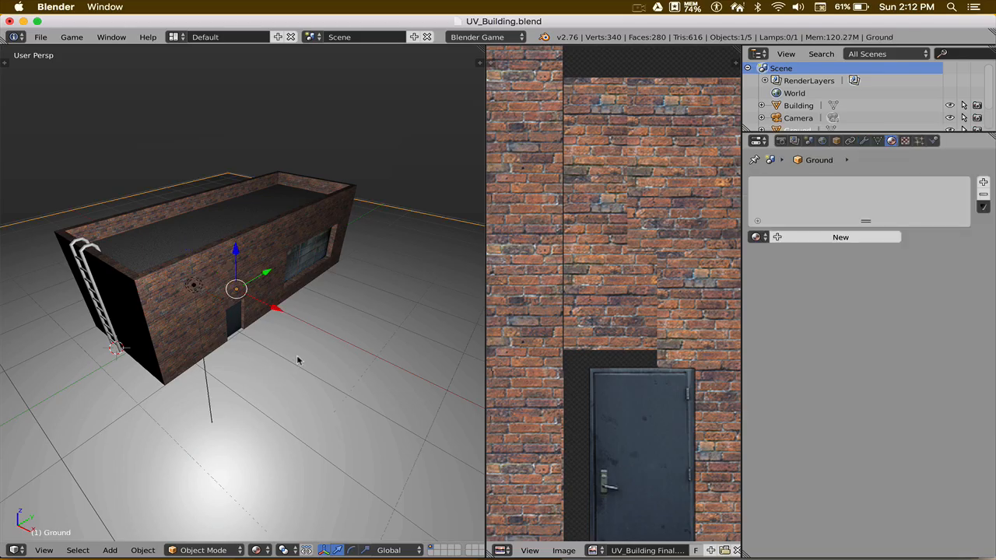
scroll(287, 375, down, 5)
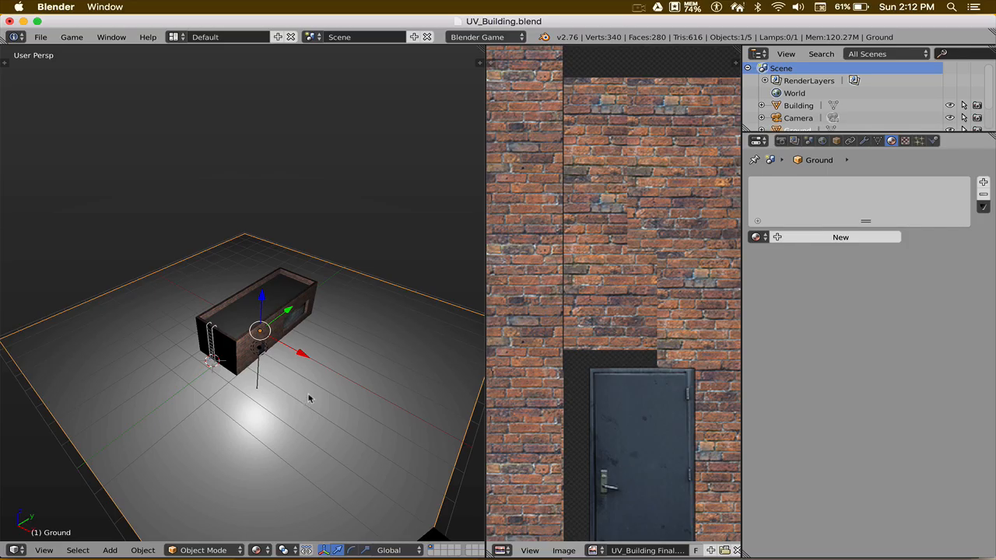
scroll(306, 390, down, 2)
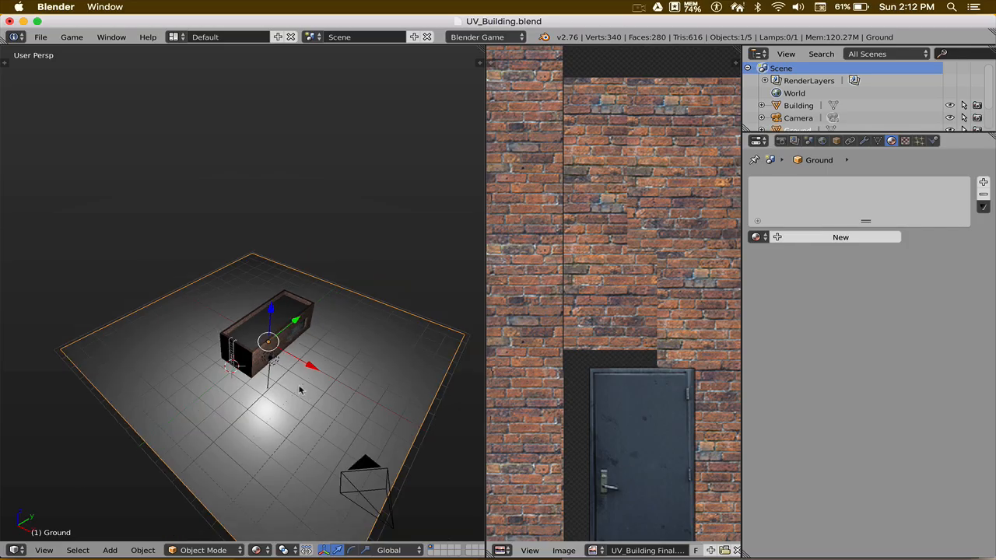
shift+middle_drag(309, 390, 265, 369)
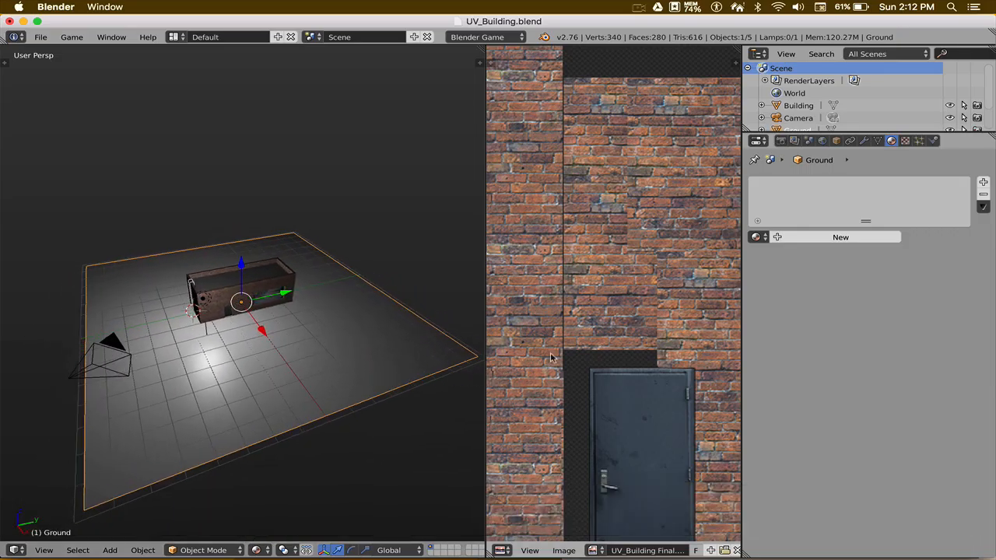
drag(486, 318, 366, 327)
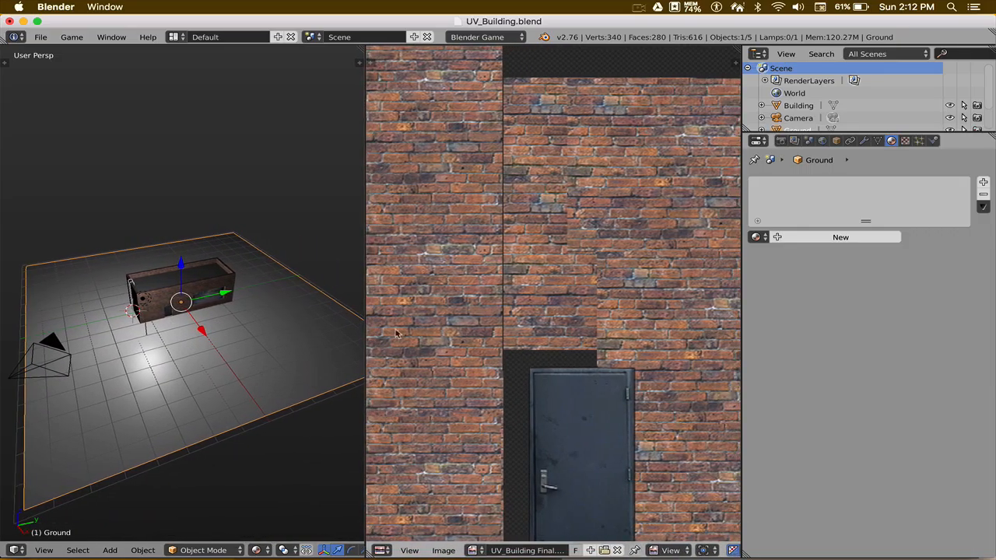
scroll(528, 360, down, 3)
scroll(527, 360, down, 3)
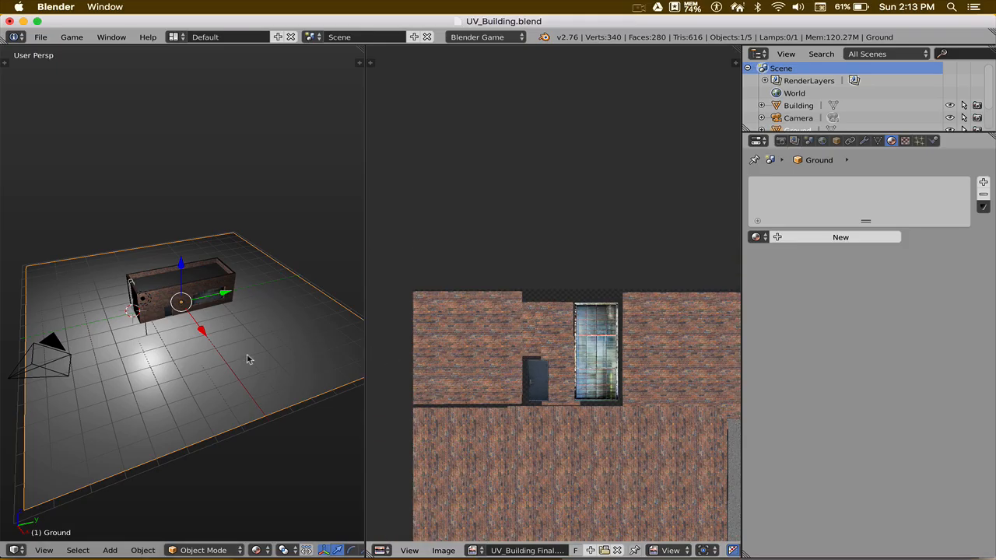
Unwrap the ground plane's single face in Edit Mode with the standard Unwrap operation
key(Tab)
click(321, 358)
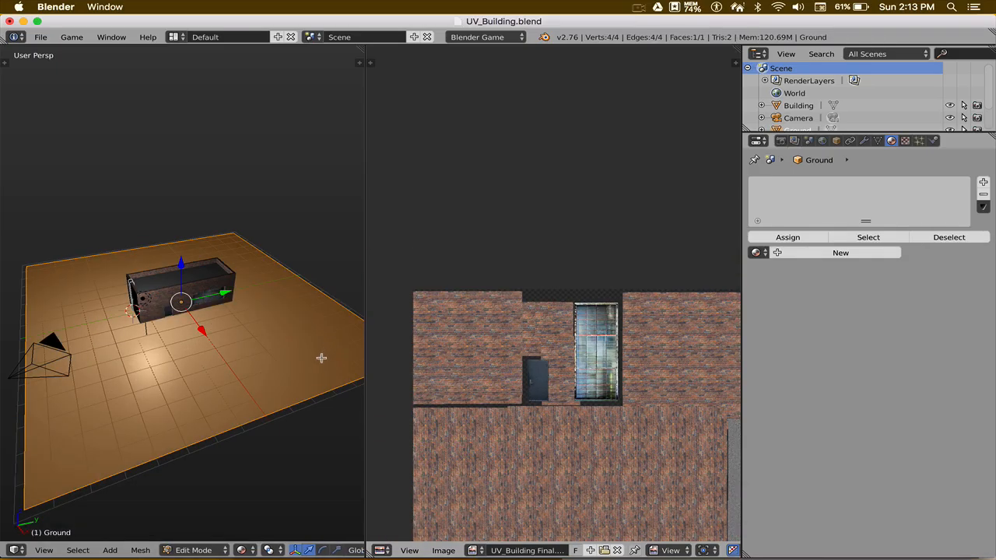
key(u)
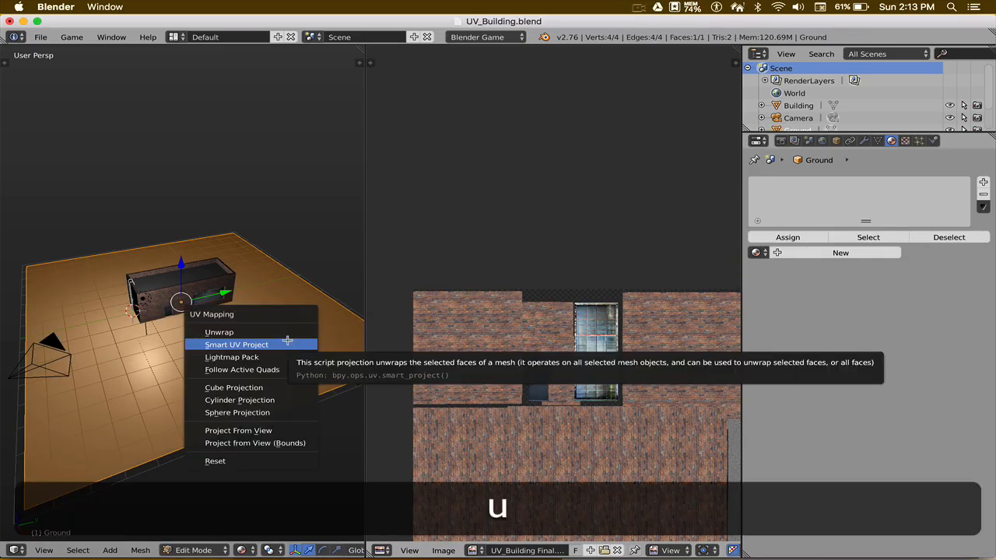
click(283, 333)
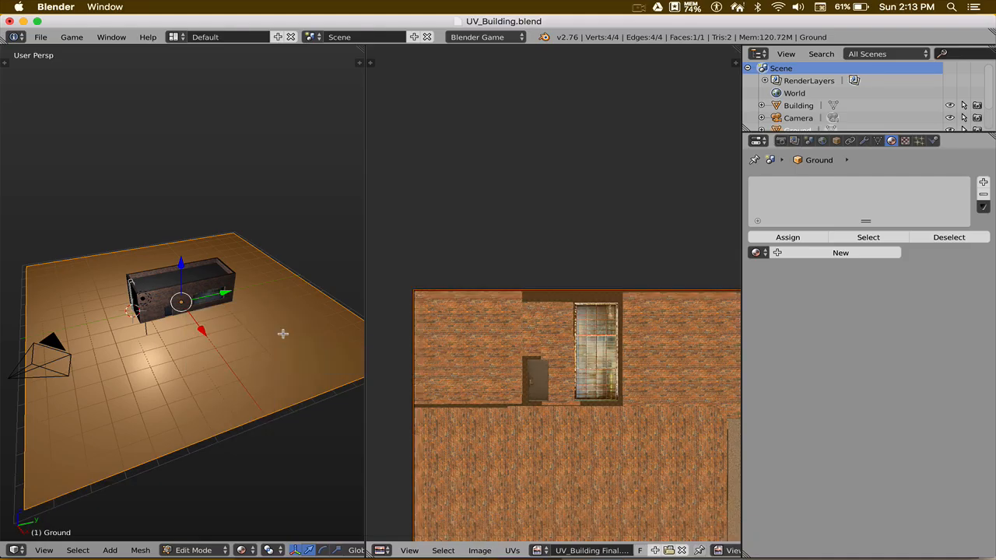
scroll(490, 340, down, 4)
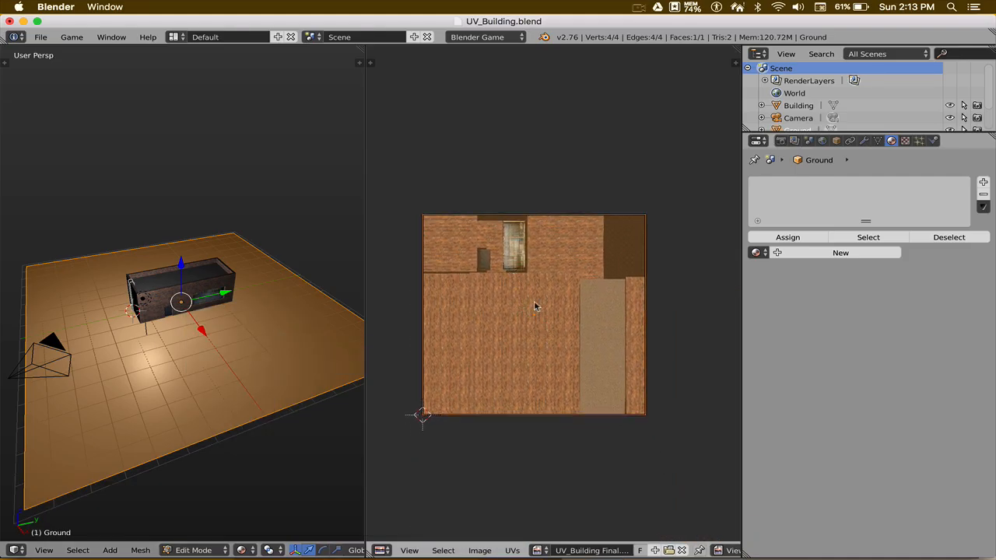
Give the ground plane a new material named Ground Mat and reduce its specular intensity to 0.088
click(849, 253)
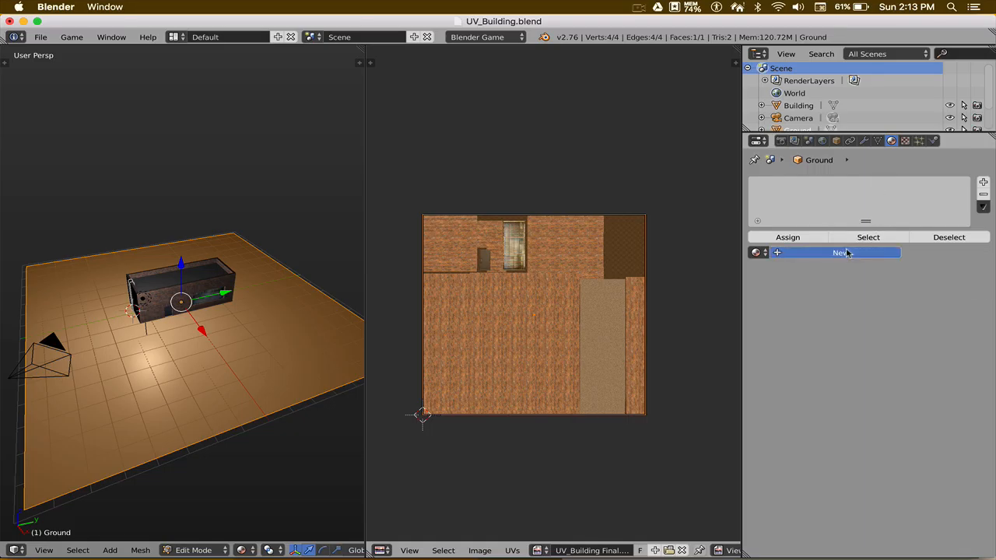
double_click(806, 253)
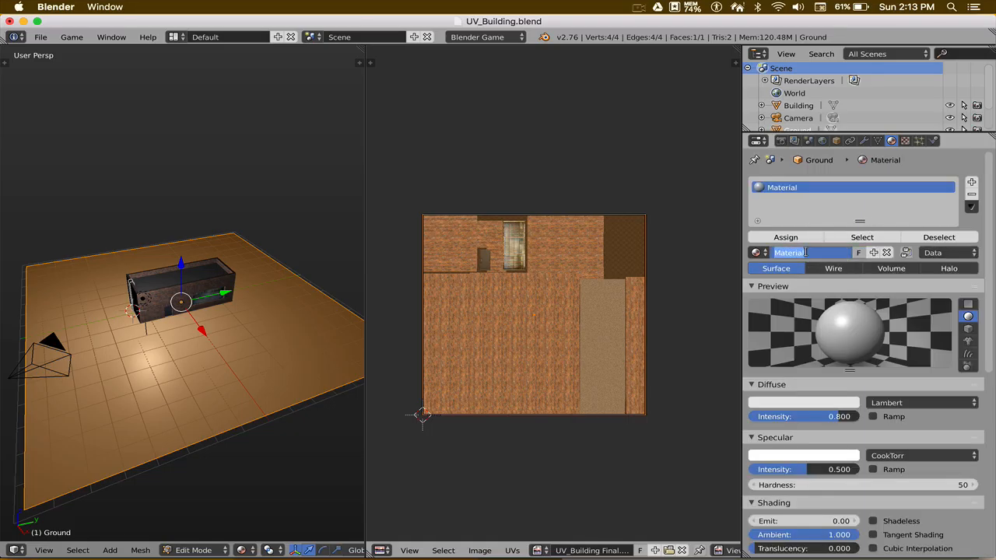
text(Ground)
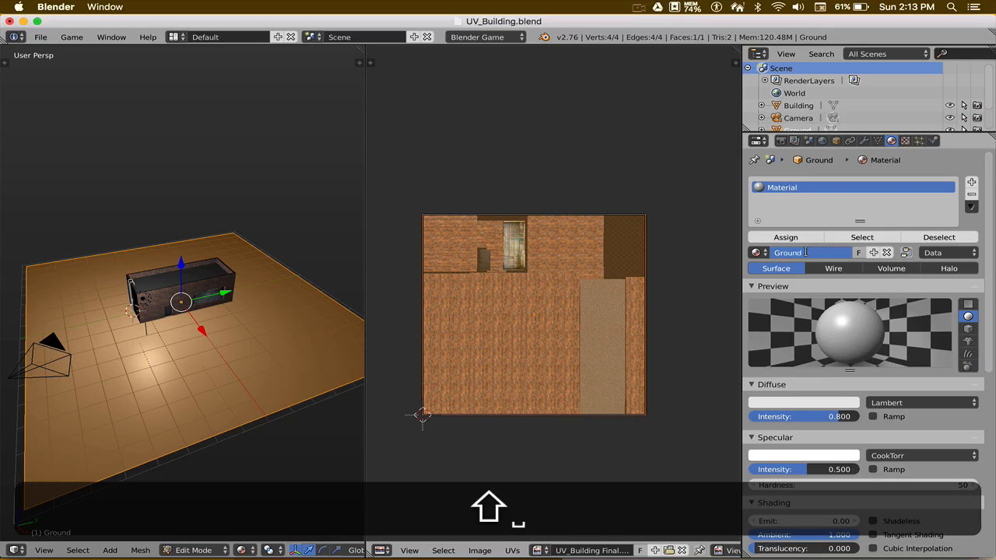
text( Mat)
key(Return)
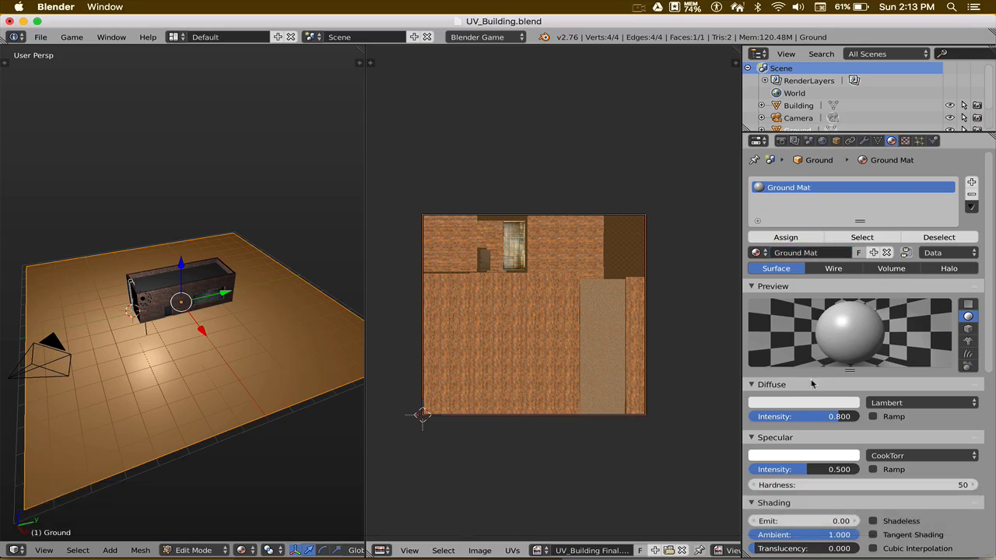
drag(815, 469, 773, 469)
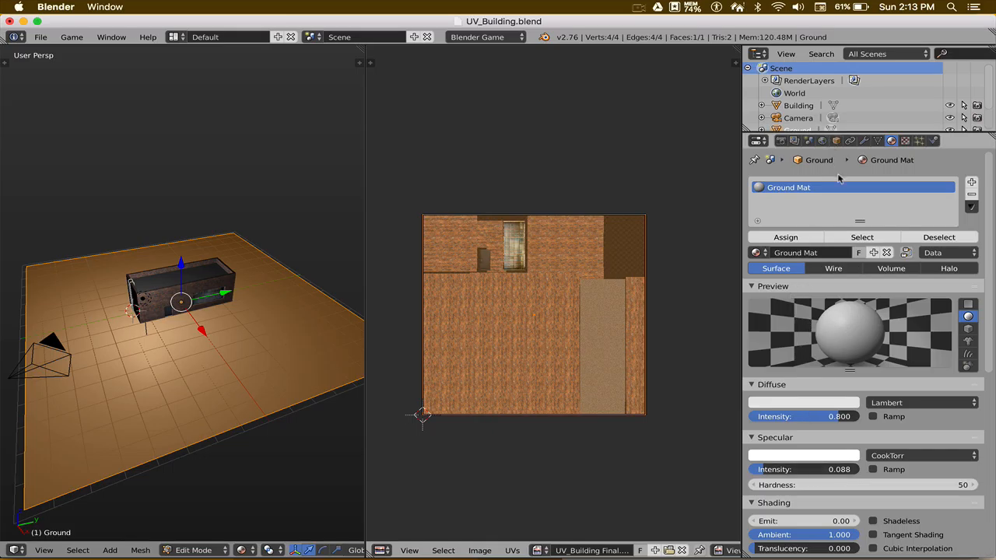
Add a new texture named Ground Tex to the ground plane's Ground Mat material
click(904, 140)
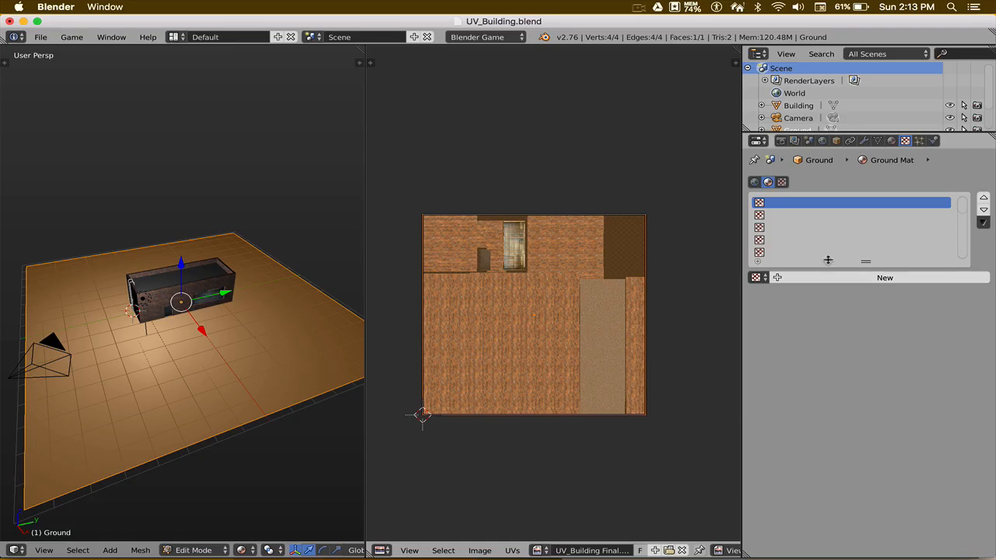
click(786, 278)
click(802, 277)
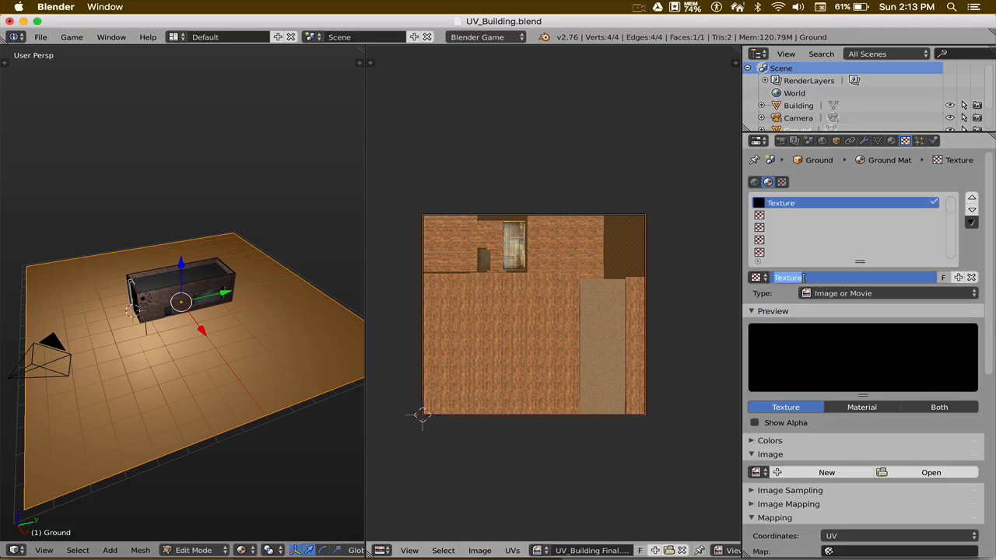
text(GroundT)
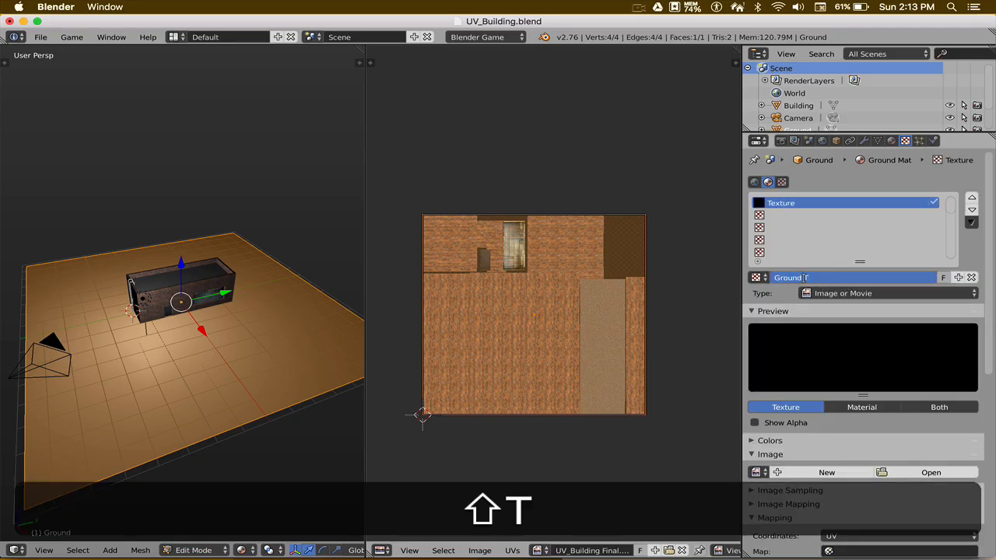
text(ex)
key(Return)
Load Asphalt.jpg into Ground Tex and assign that image to the ground plane's UV layout
click(912, 472)
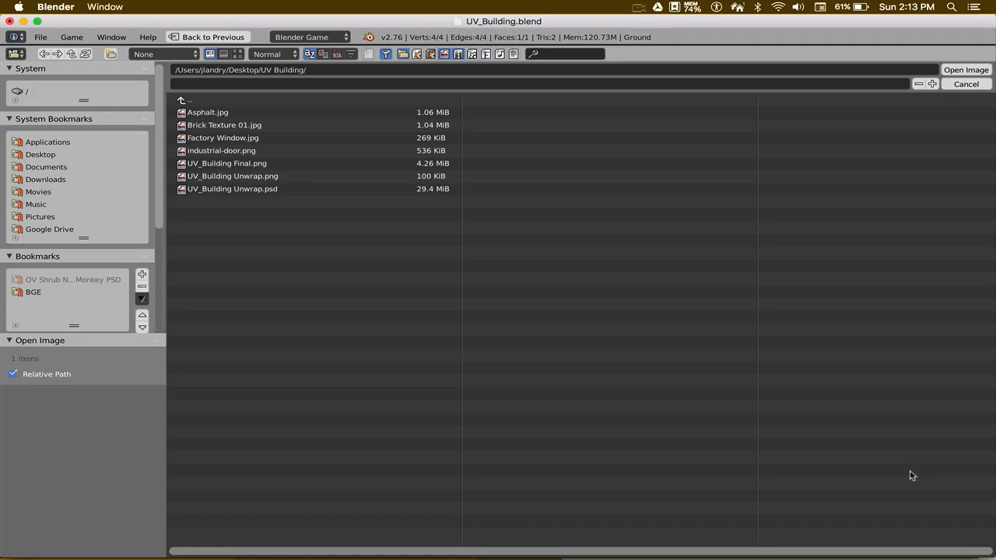
double_click(201, 112)
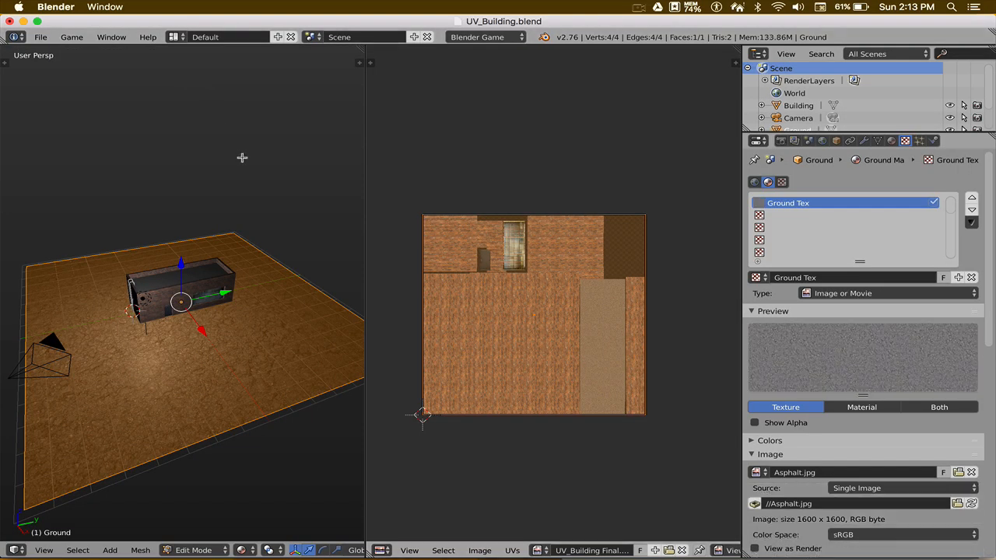
click(540, 550)
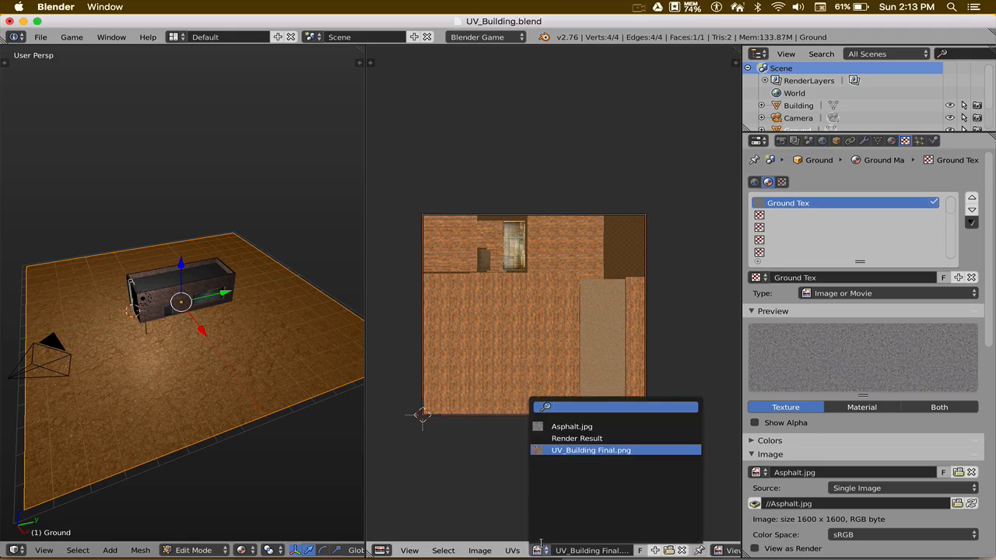
click(567, 421)
Examine the asphalt texture on the ground around the building in Object Mode, and return to Edit Mode
middle_drag(274, 350, 285, 360)
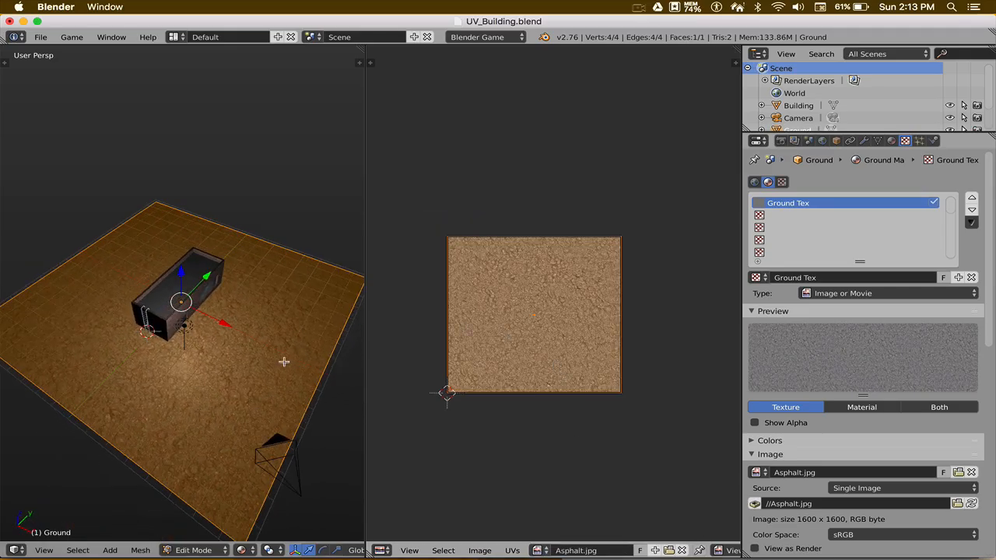
scroll(278, 361, up, 3)
key(Tab)
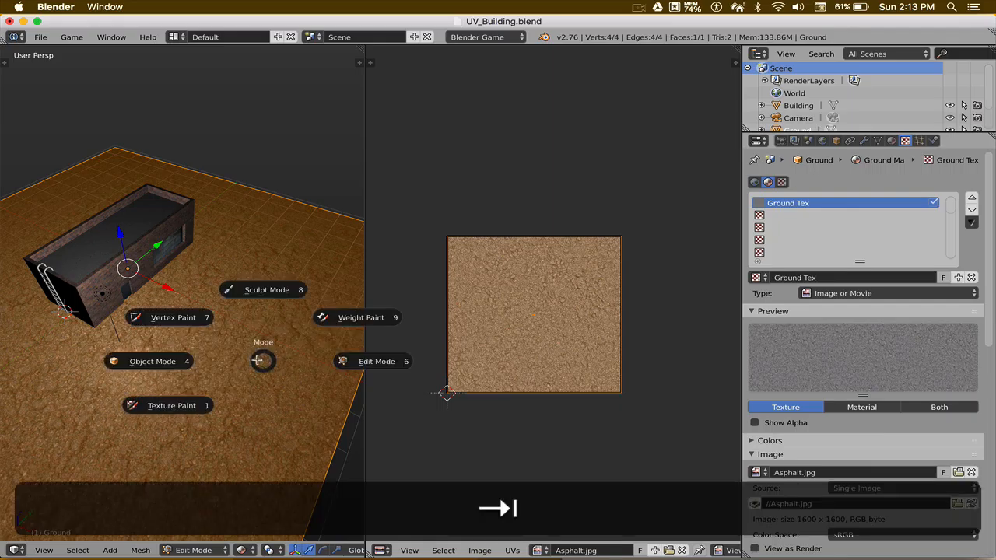
click(245, 361)
scroll(240, 361, down, 2)
mouse_move(239, 361)
shift+middle_down()
mouse_move(231, 363)
mouse_move(268, 364)
mouse_move(273, 391)
mouse_move(257, 358)
shift+middle_up()
key(Tab)
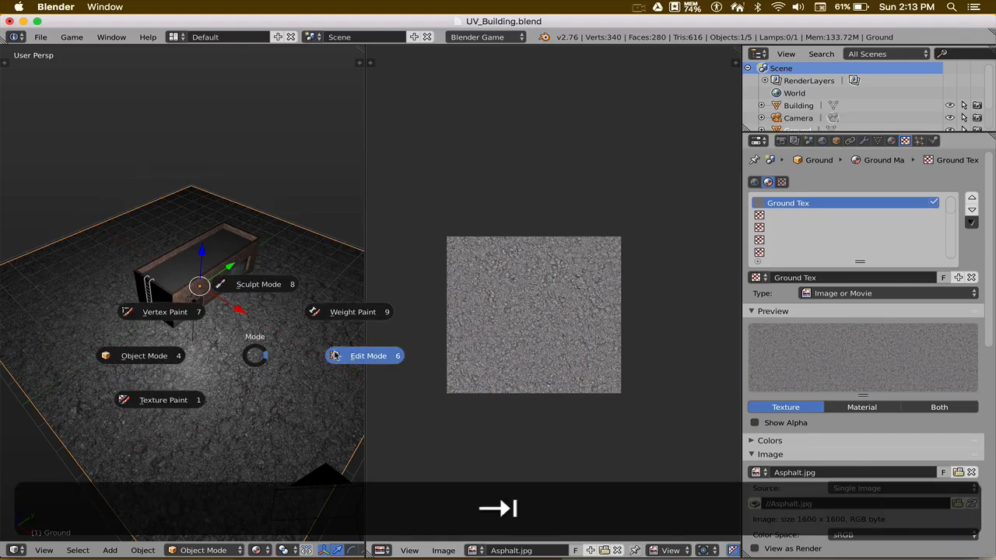
click(344, 355)
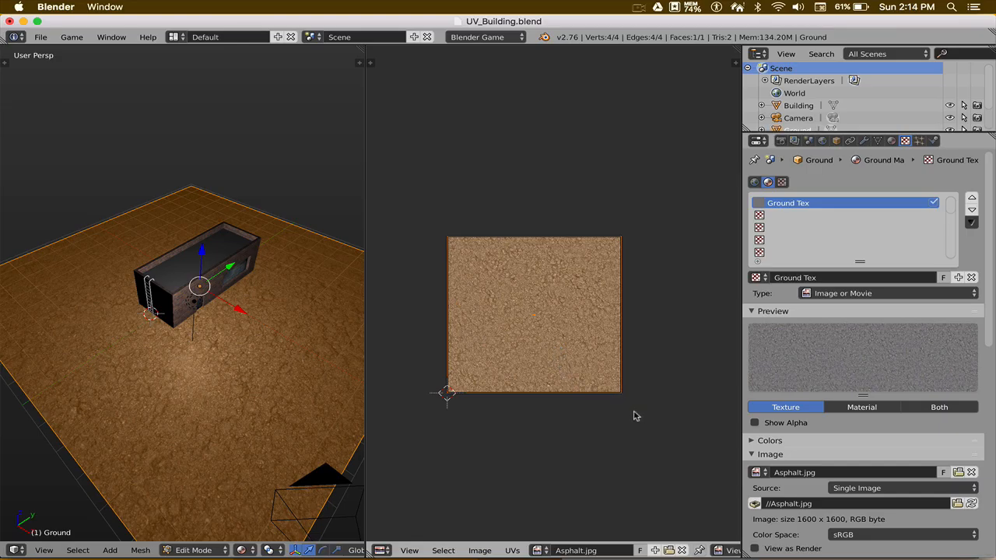
Scale the ground plane's UV face up in two passes to nearly three times the asphalt image's size
key(s)
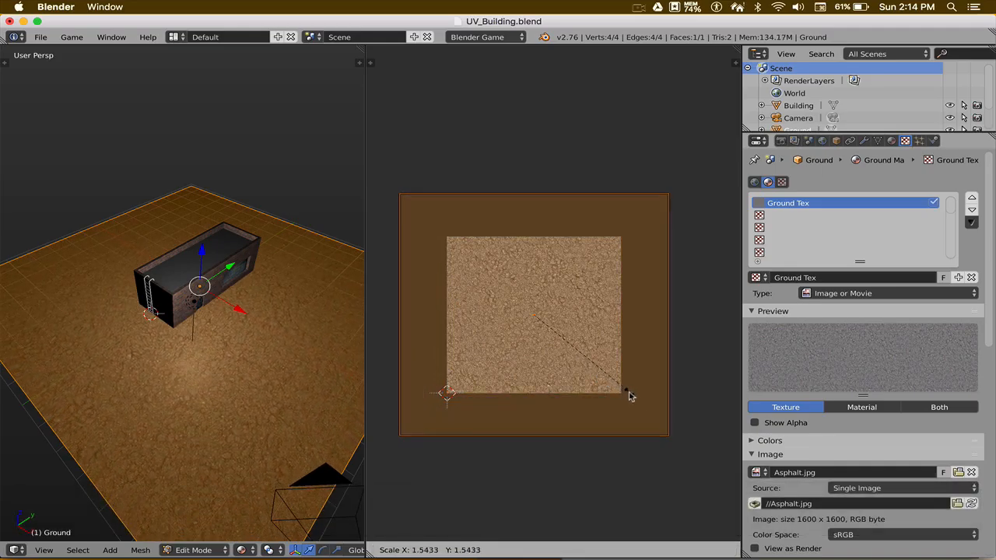
click(673, 413)
scroll(228, 361, up, 6)
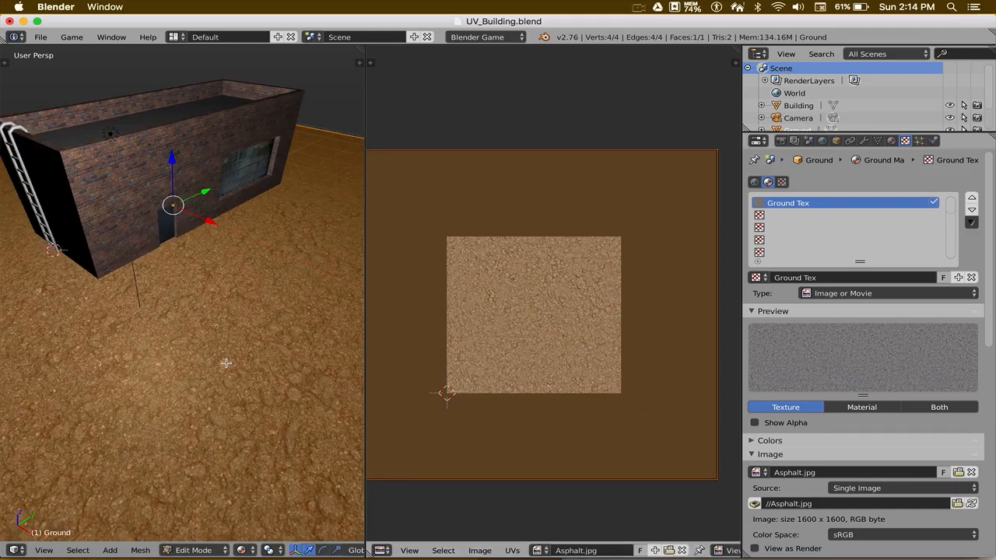
scroll(227, 363, down, 5)
key(s)
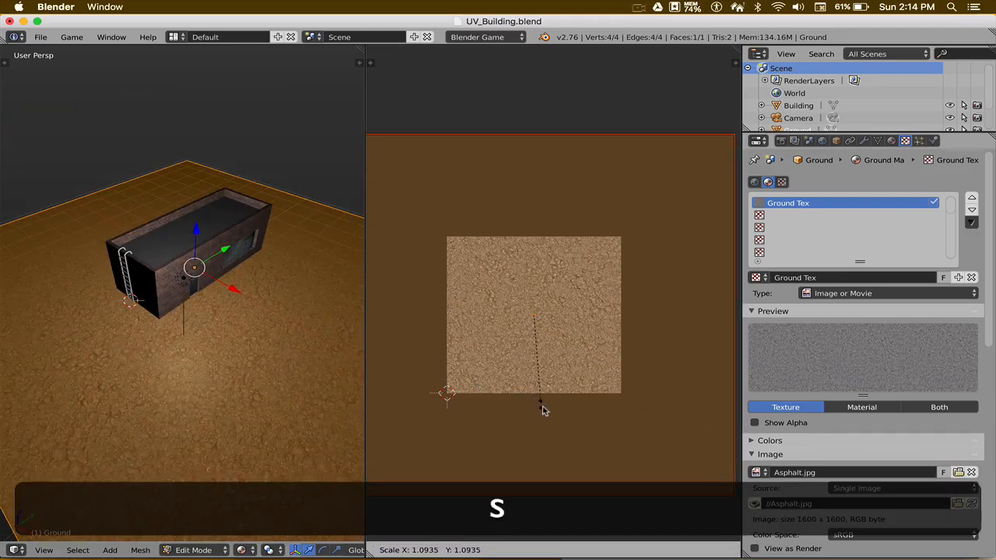
click(567, 423)
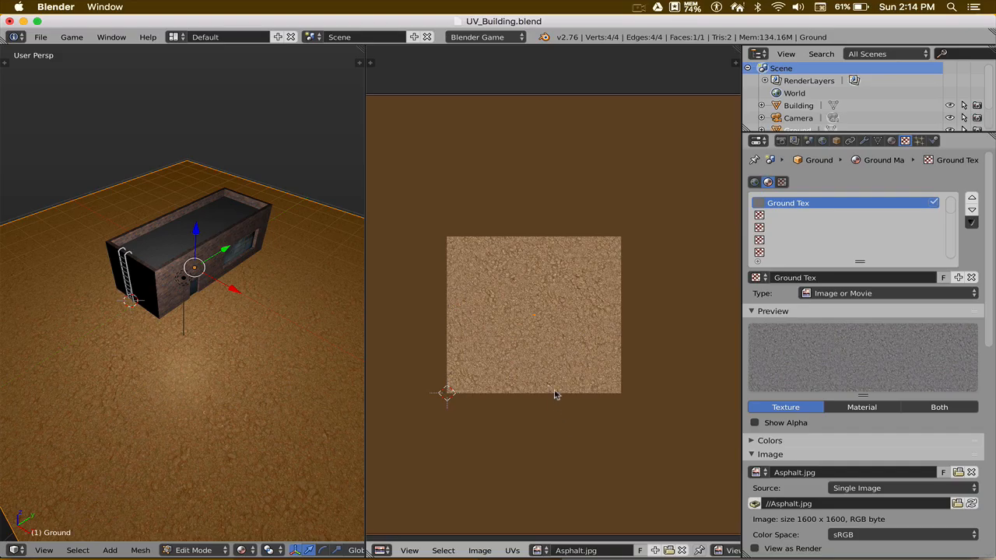
Scale the ground's whole UV face up again by about 1.5 and return to Object Mode
key(a)
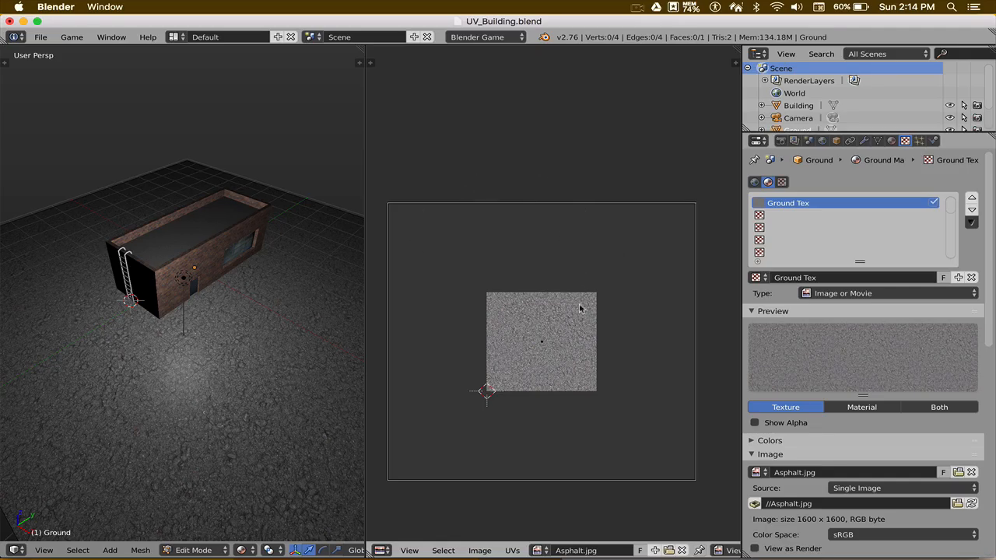
key(a)
key(s)
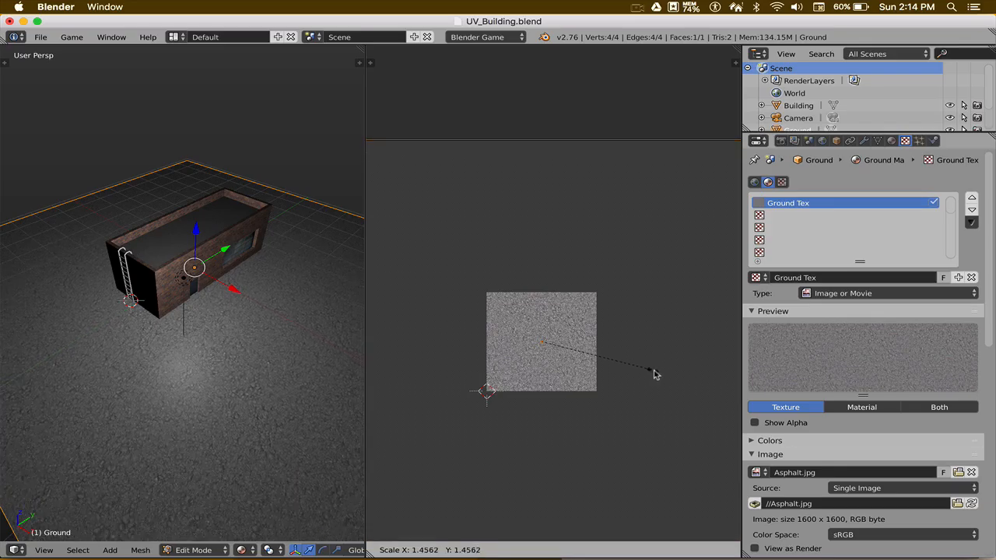
click(656, 373)
middle_drag(200, 350, 253, 352)
key(Tab)
click(167, 364)
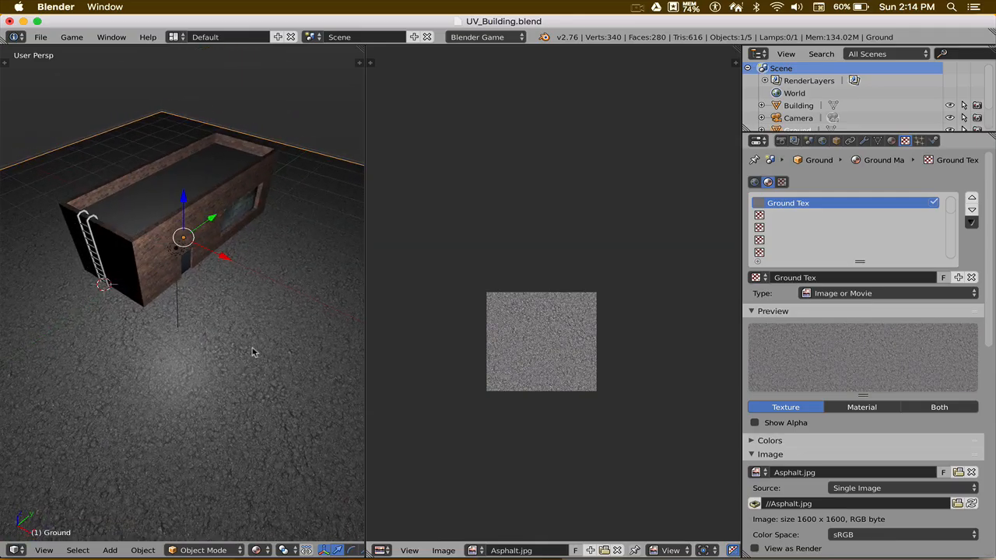
Set the specular intensity of Ground Mat to 0
scroll(296, 334, up, 4)
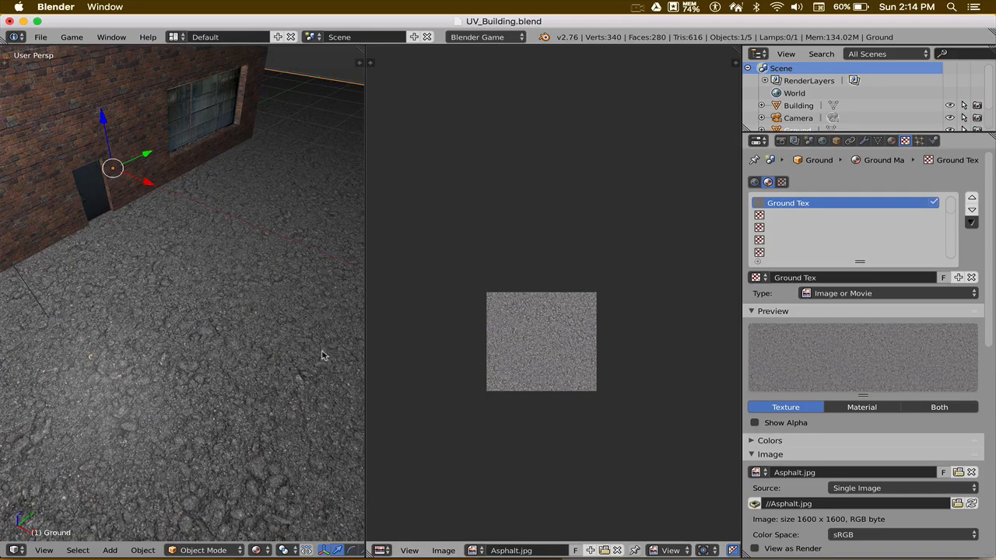
scroll(233, 342, up, 5)
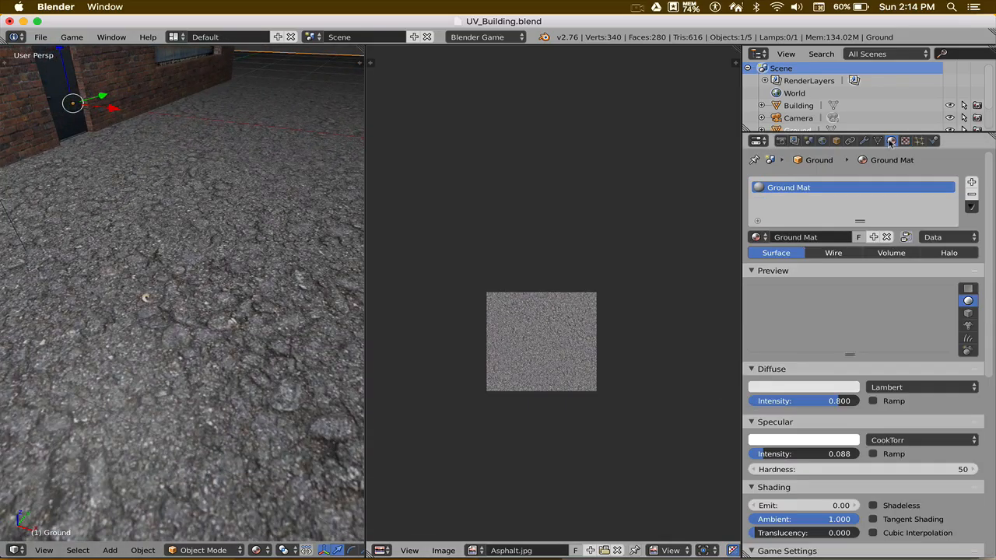
click(891, 141)
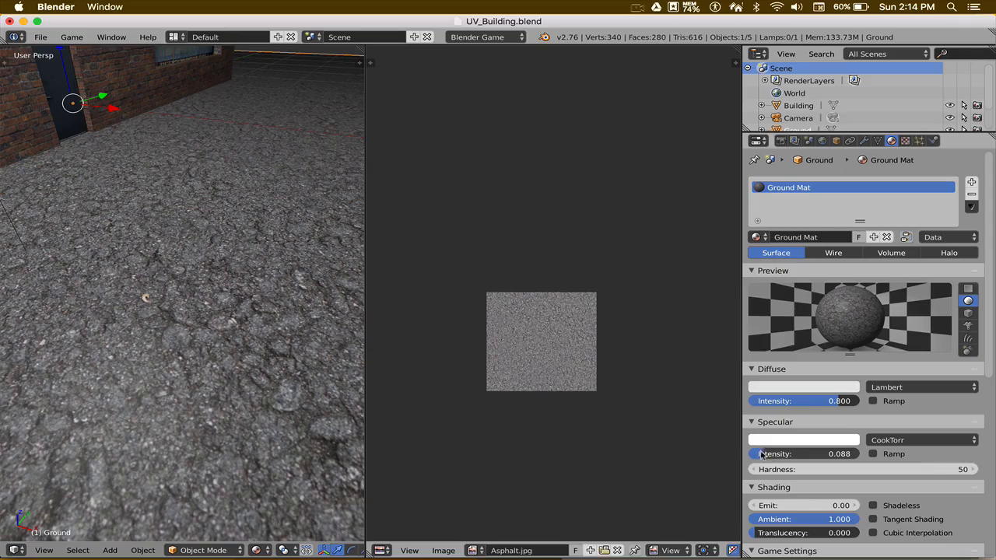
drag(761, 455, 748, 455)
Try lower diffuse intensities on Ground Mat, going down to 0 and back up to 0.290
scroll(194, 347, down, 4)
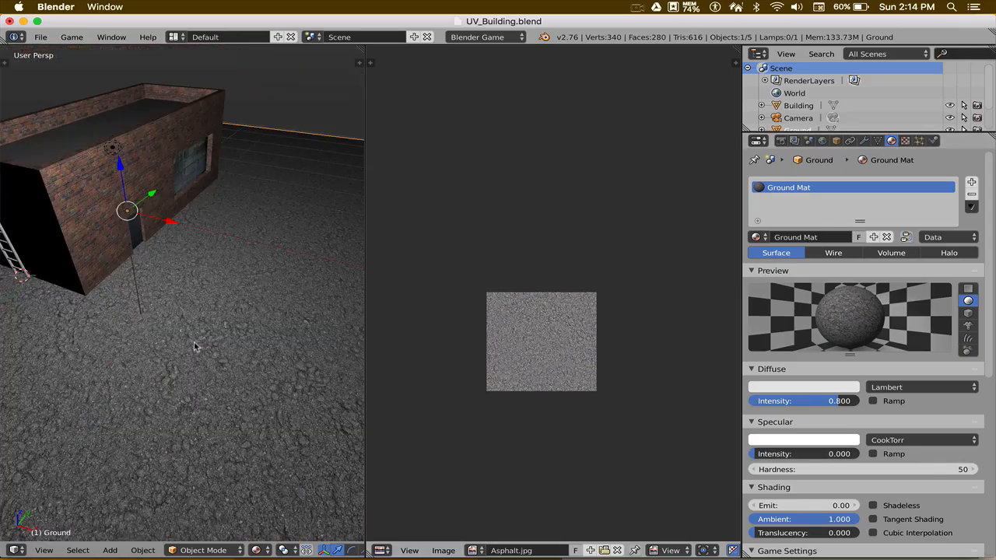
middle_drag(194, 347, 246, 317)
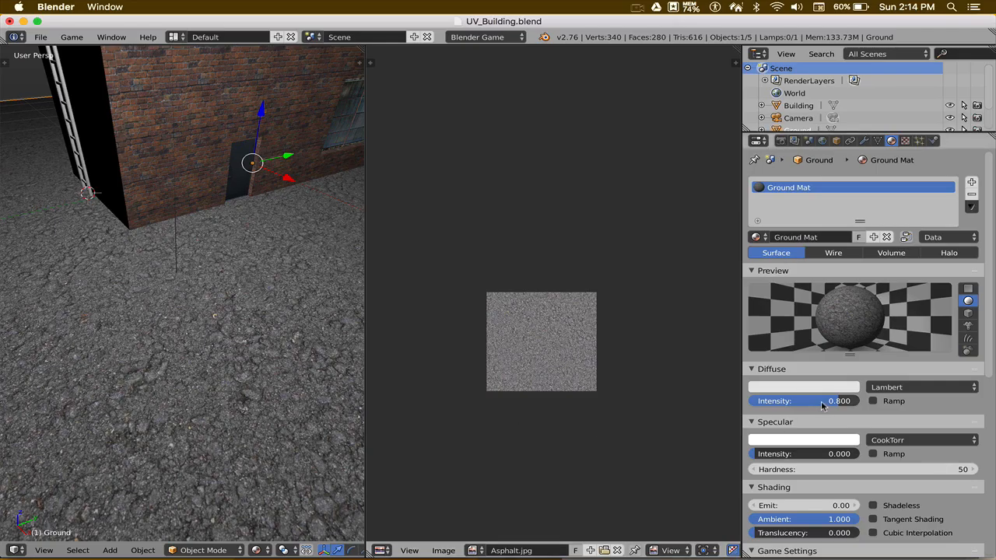
drag(837, 403, 831, 403)
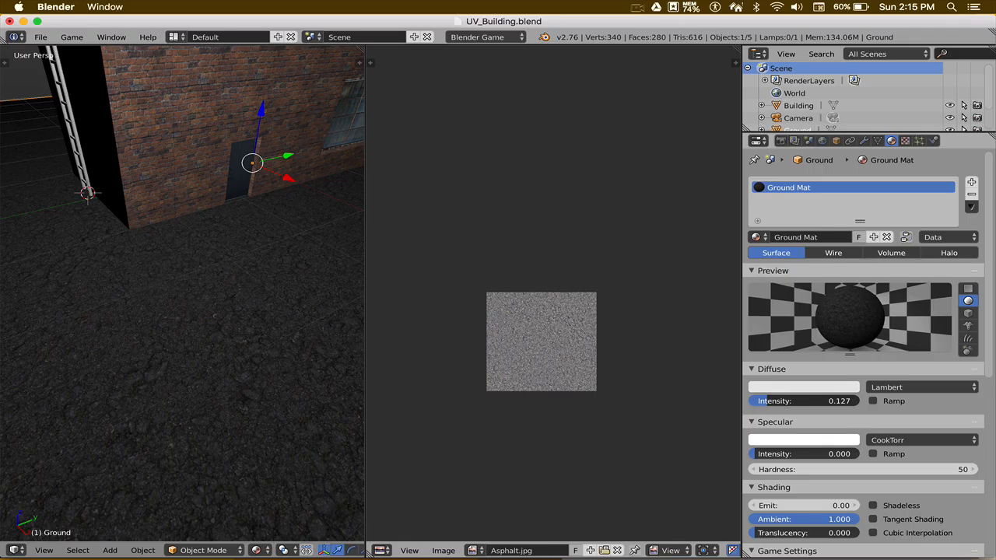
drag(809, 401, 747, 400)
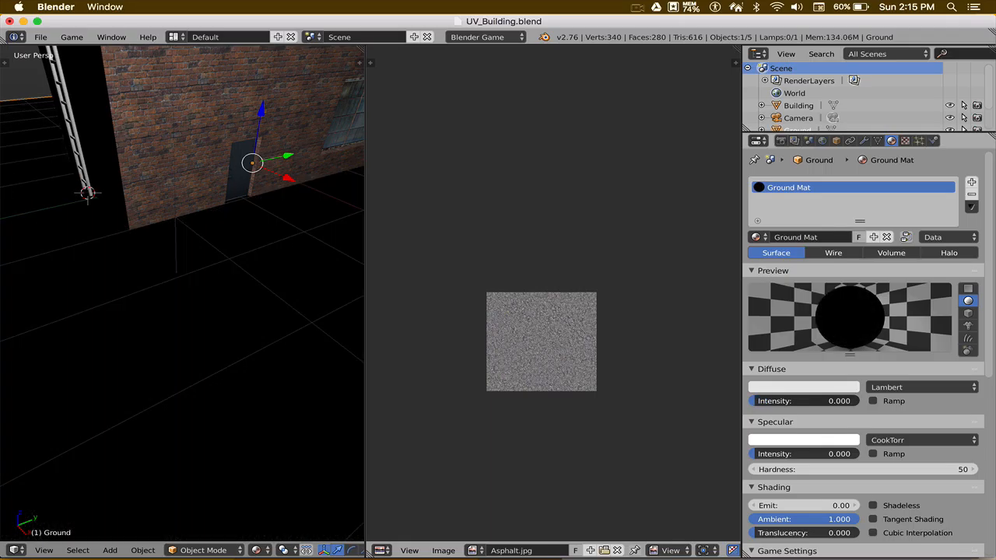
drag(748, 400, 777, 401)
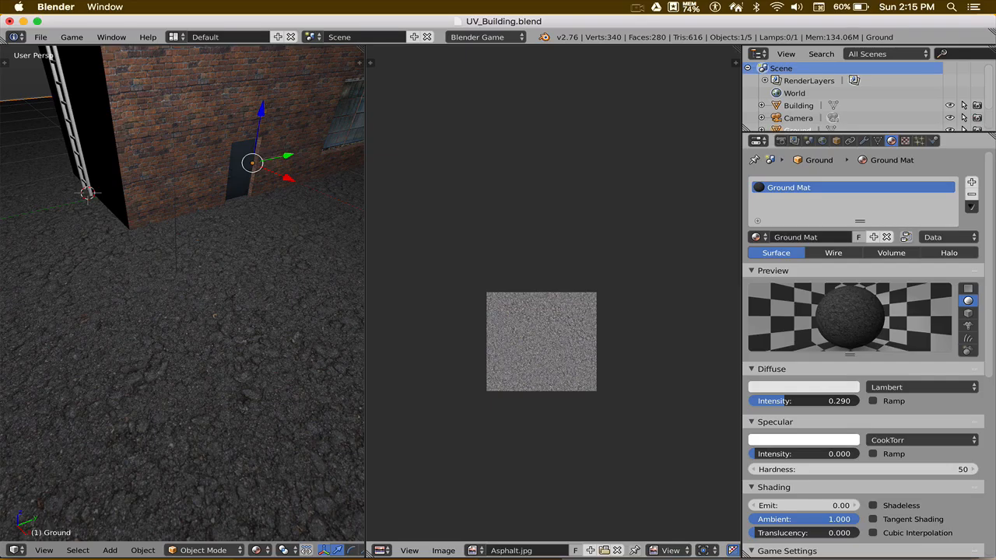
Set the diffuse intensity of Ground Mat to 0.2
click(826, 400)
text(0.2)
key(Return)
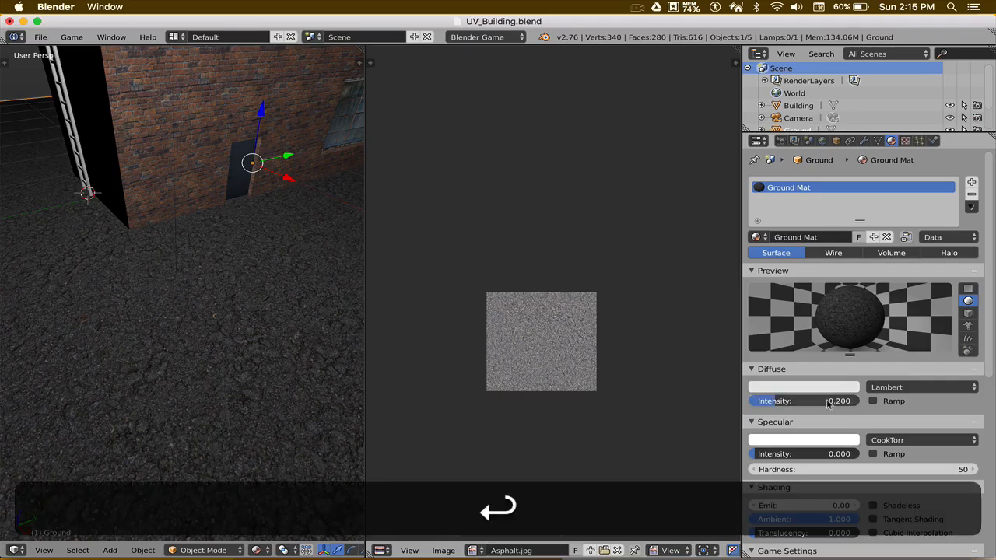
scroll(232, 337, down, 3)
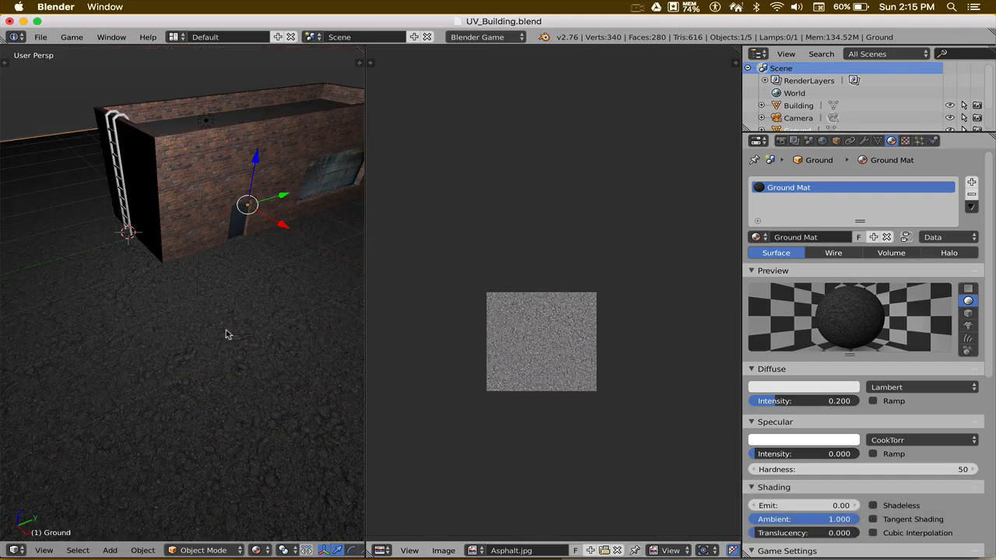
middle_drag(226, 335, 259, 384)
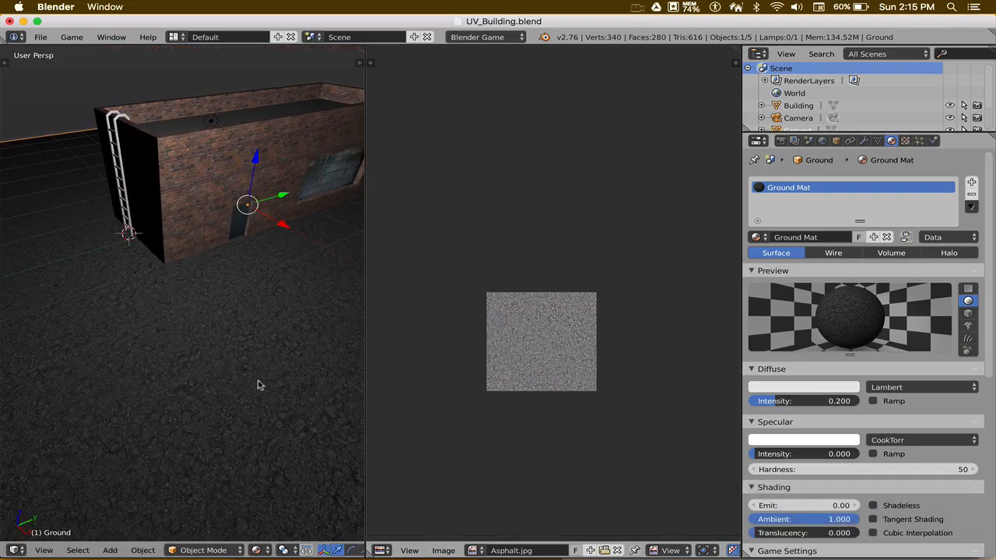
Enlarge the ground plane's UV face to roughly three times its size in Edit Mode and return to Object Mode
key(Tab)
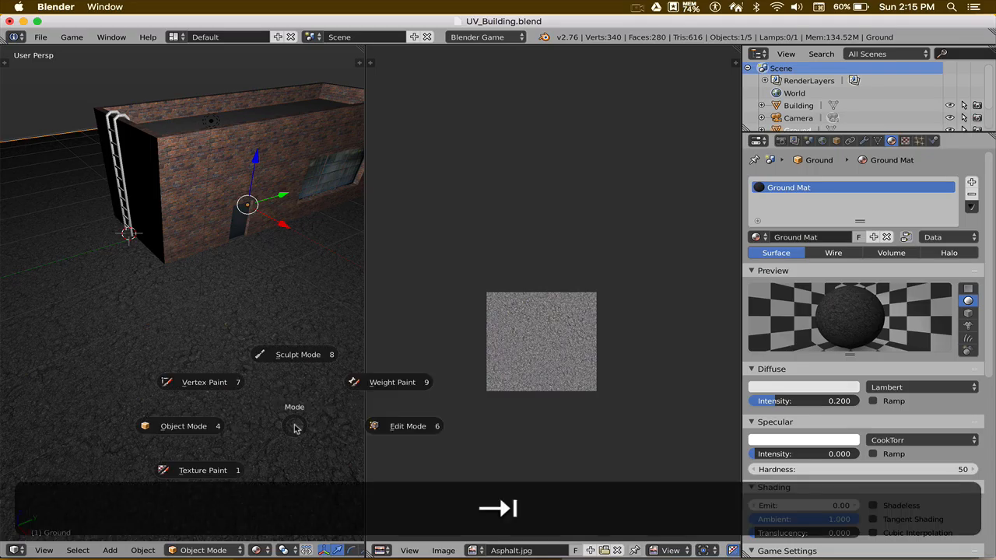
click(373, 429)
scroll(498, 398, down, 2)
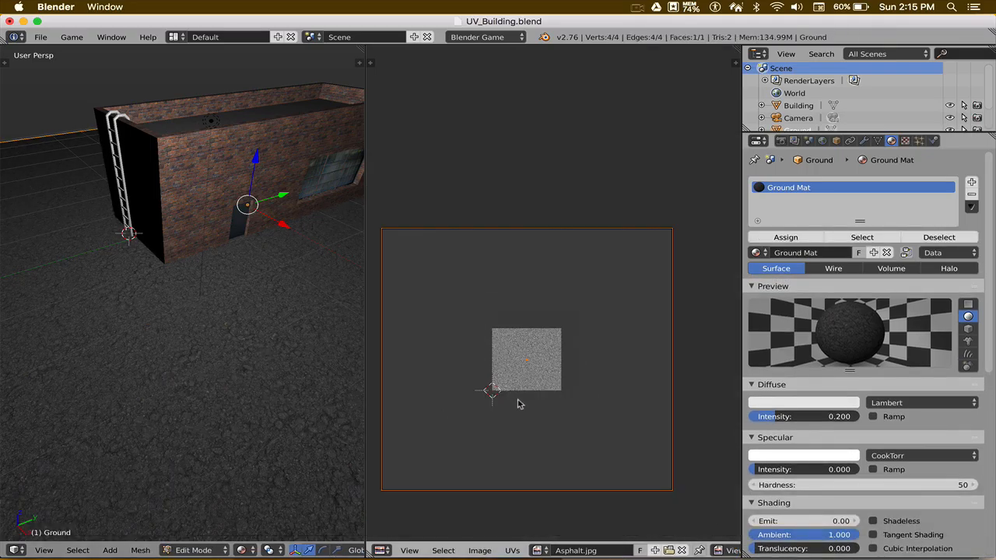
key(s)
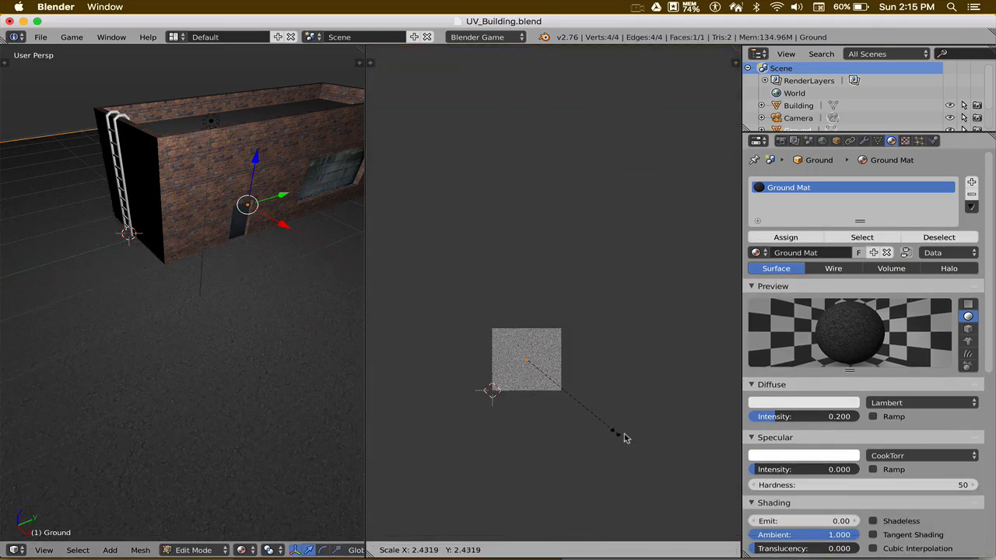
click(654, 446)
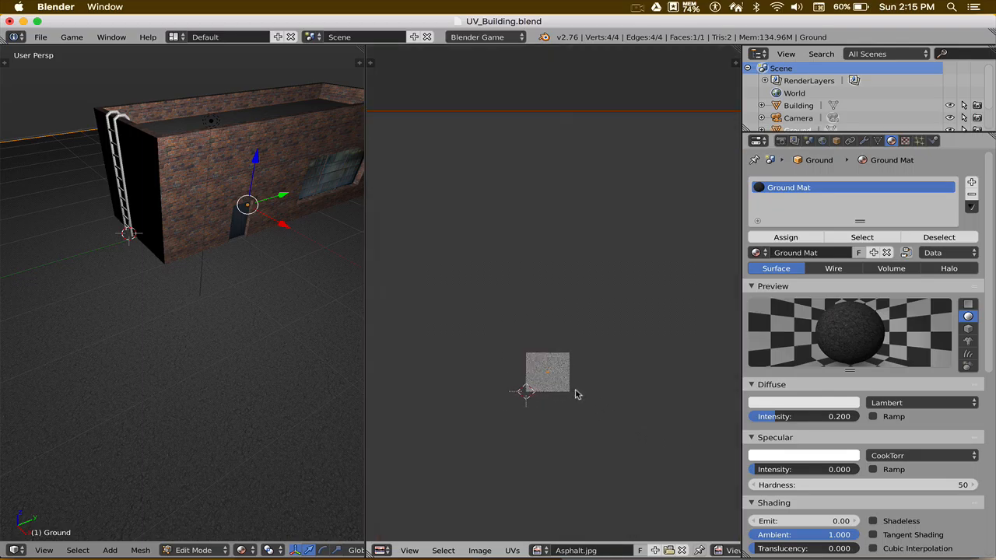
key(s)
right_click(575, 402)
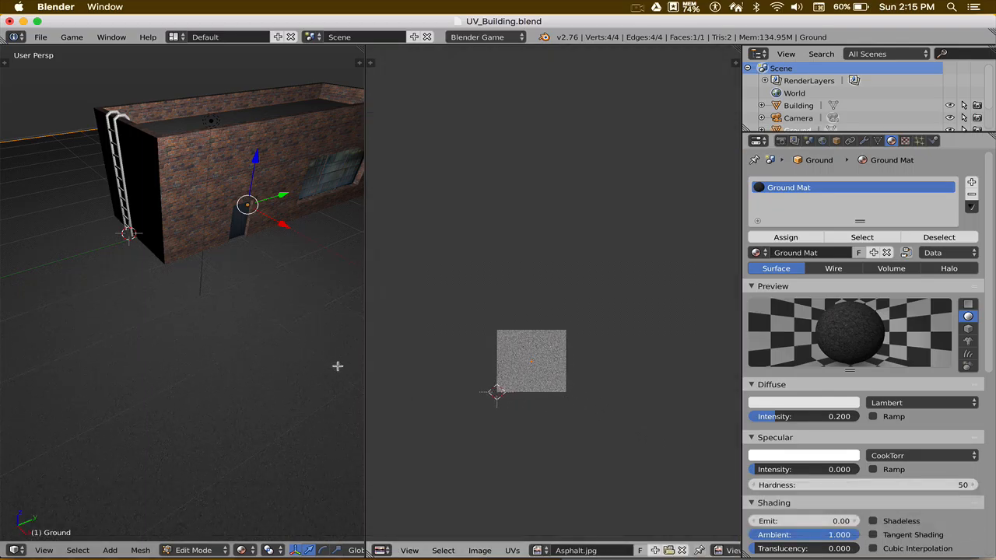
key(Tab)
click(262, 362)
Check the ground in front of the door and select the ladder on the building's end wall
mouse_move(260, 345)
middle_down()
mouse_move(278, 329)
mouse_move(249, 343)
middle_up()
scroll(253, 341, up, 5)
scroll(255, 341, down, 3)
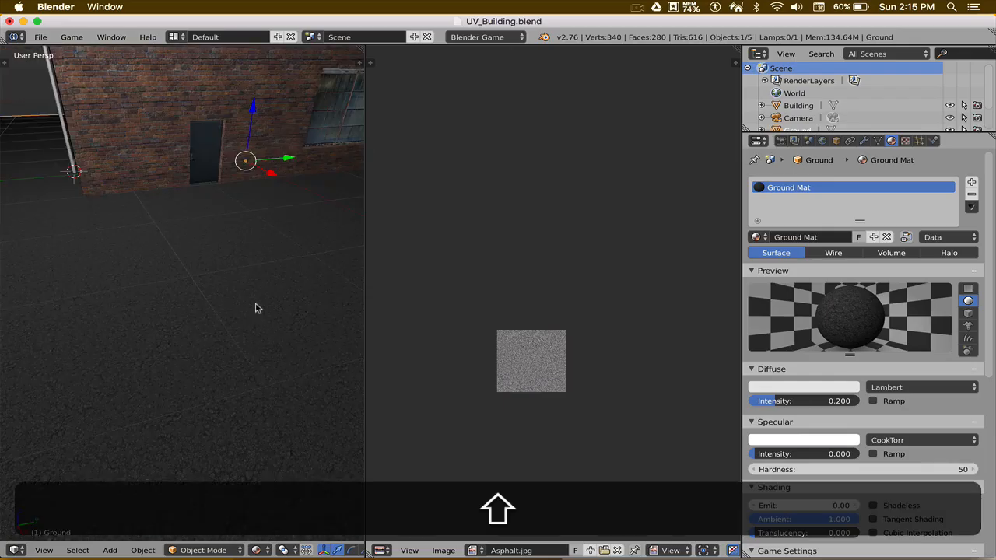
shift+middle_drag(256, 304, 210, 342)
scroll(252, 338, down, 3)
right_click(144, 272)
scroll(148, 280, up, 5)
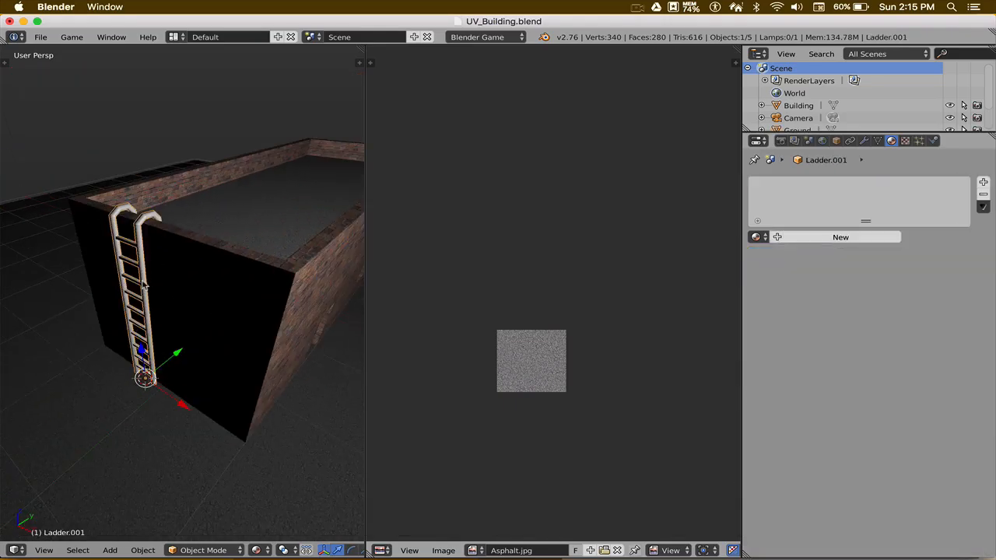
Put the ladder into Edit Mode and select all of its geometry
middle_drag(155, 290, 170, 303)
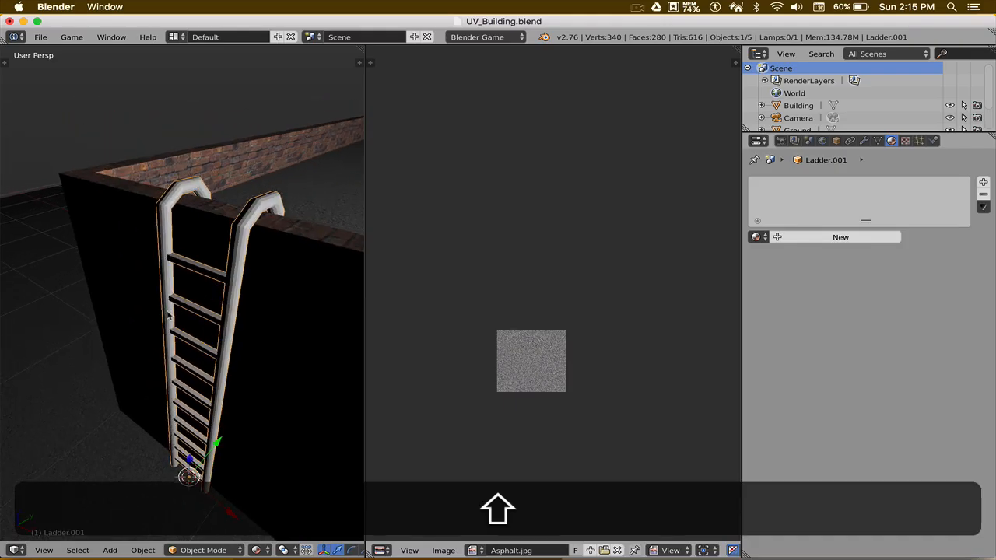
key(Tab)
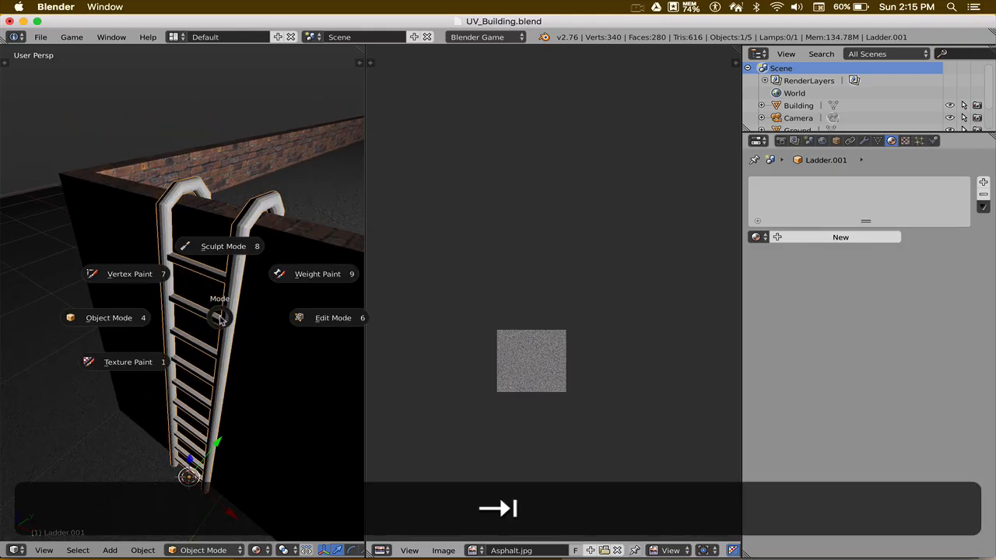
click(299, 320)
key(a)
key(a)
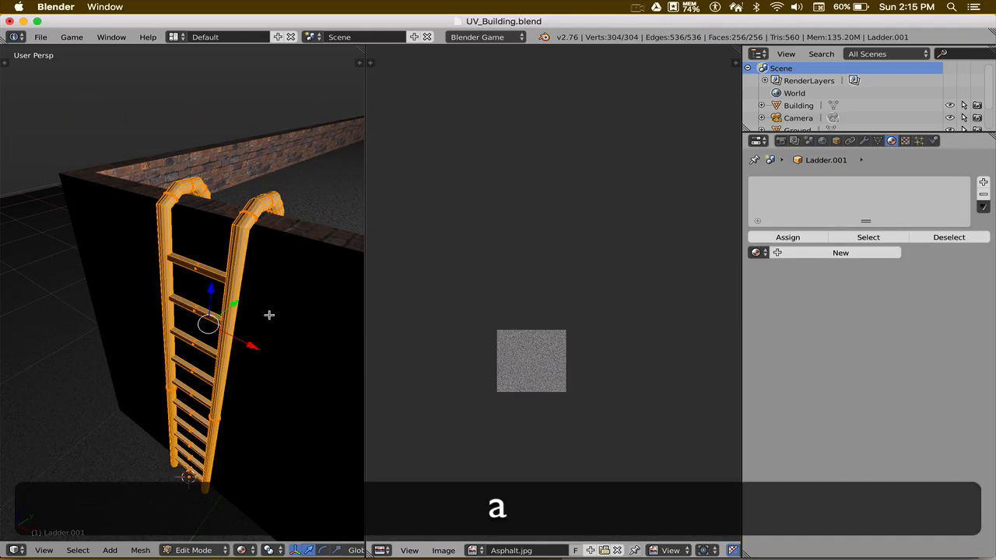
Unwrap the whole ladder with Smart UV Project, using an angle limit of 66 and an island margin of 0.06
scroll(509, 345, up, 5)
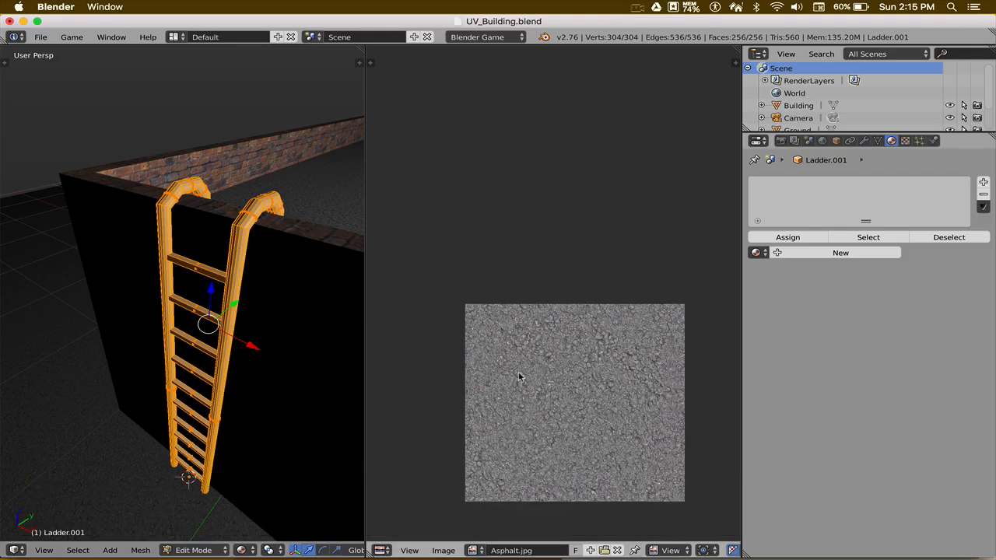
key(u)
click(262, 291)
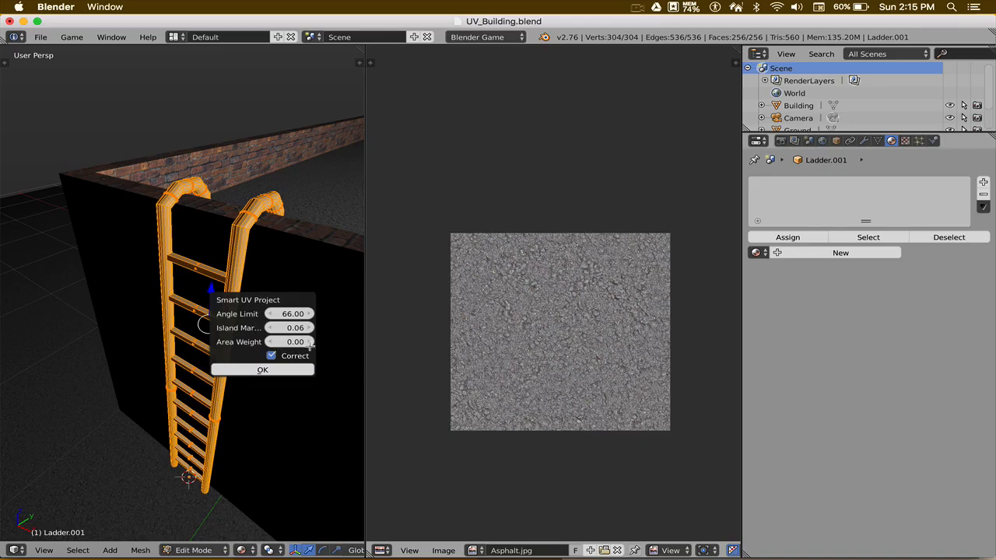
click(262, 369)
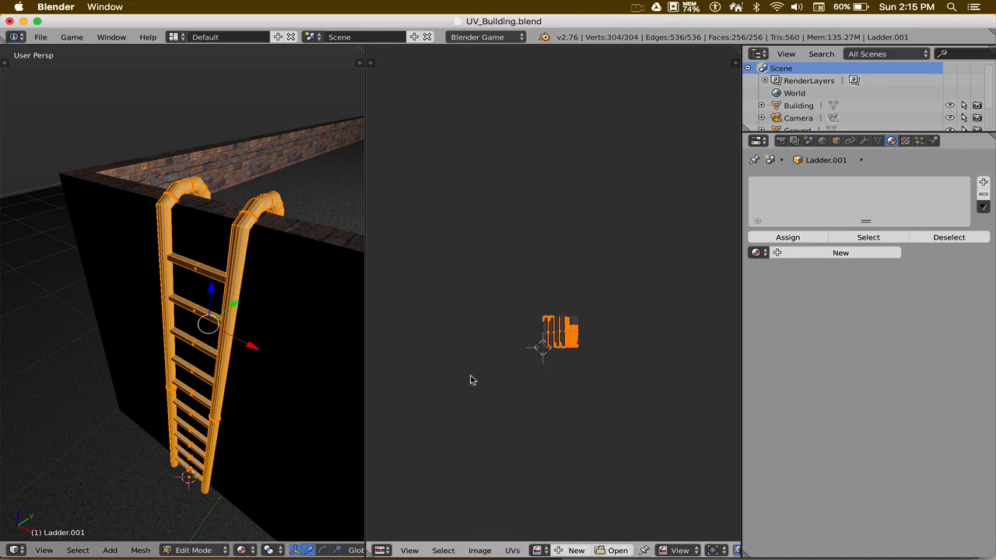
scroll(552, 324, up, 5)
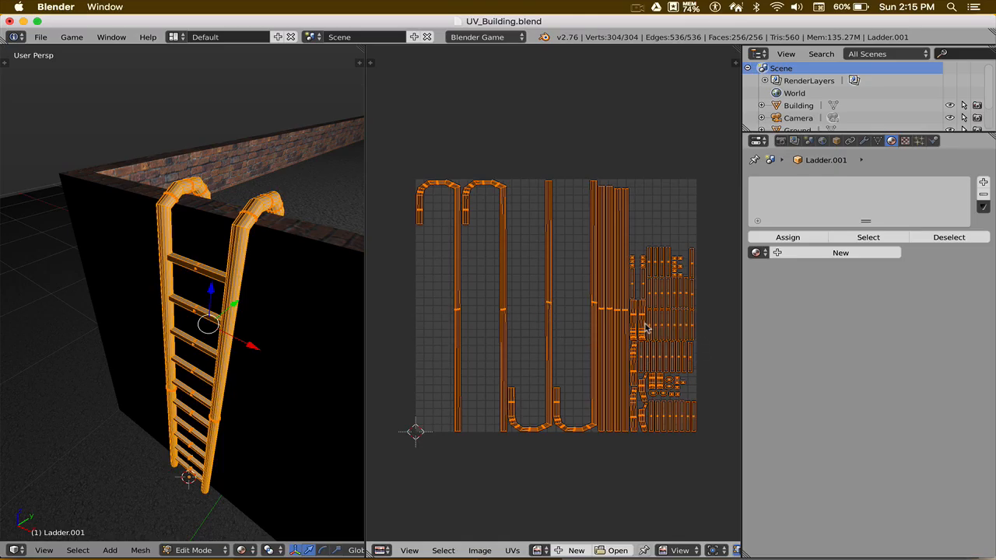
Switch to Chrome and search Google Images for "seamless scratched metal texture"
mouse_move(322, 547)
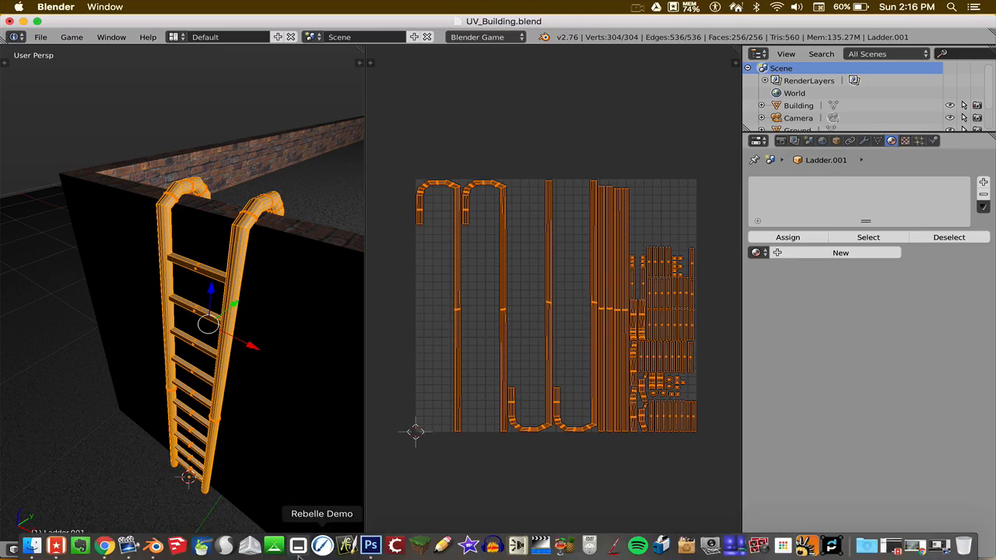
click(104, 546)
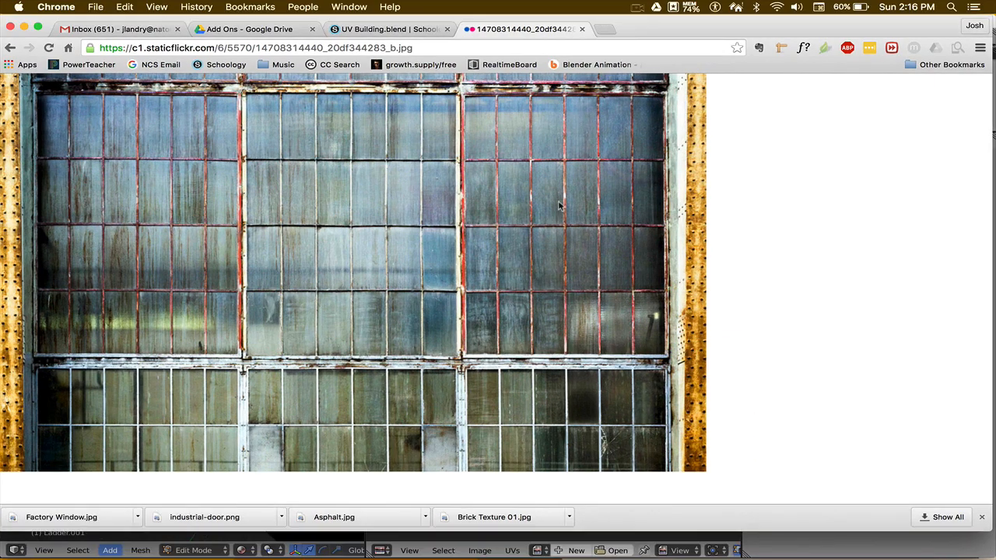
click(435, 52)
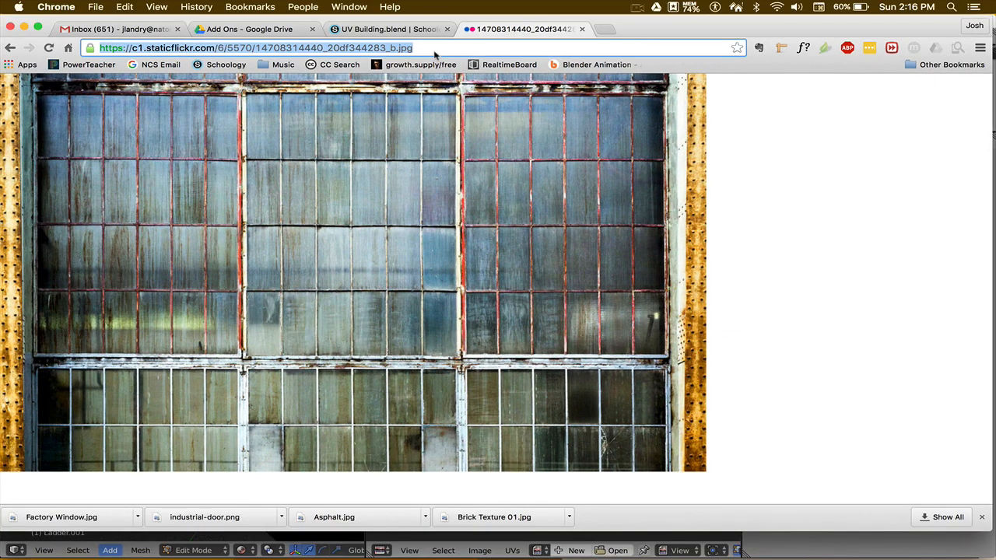
text(seamless )
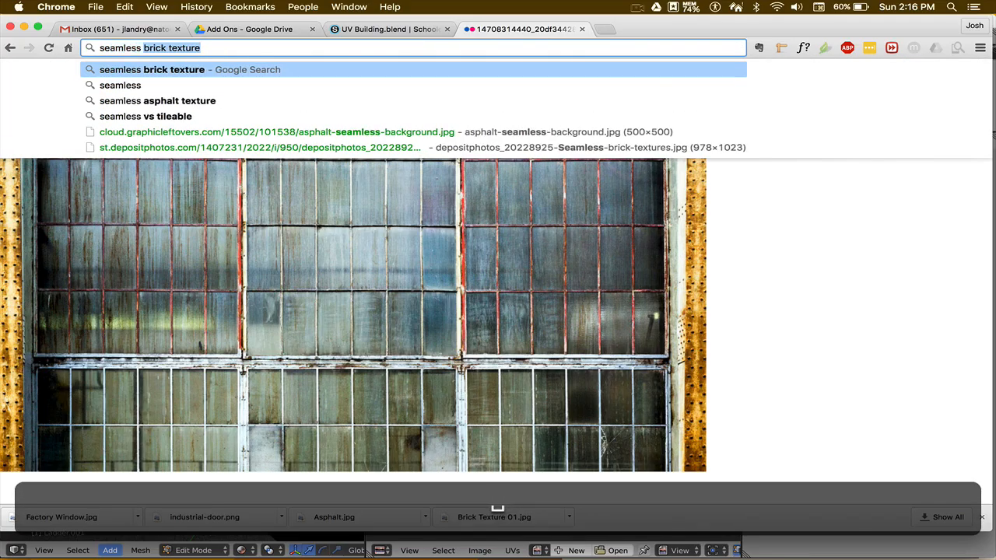
text(scratch)
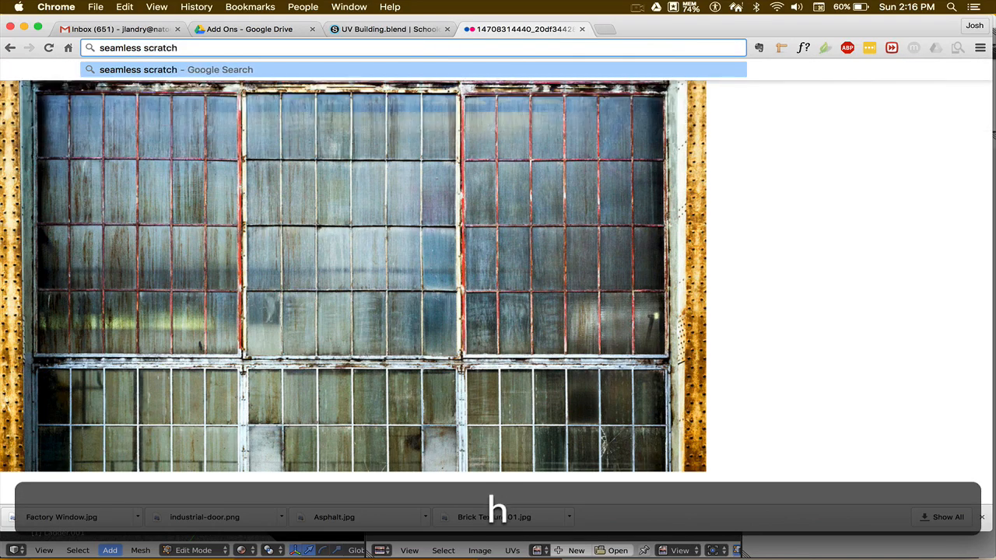
text(ed metal te)
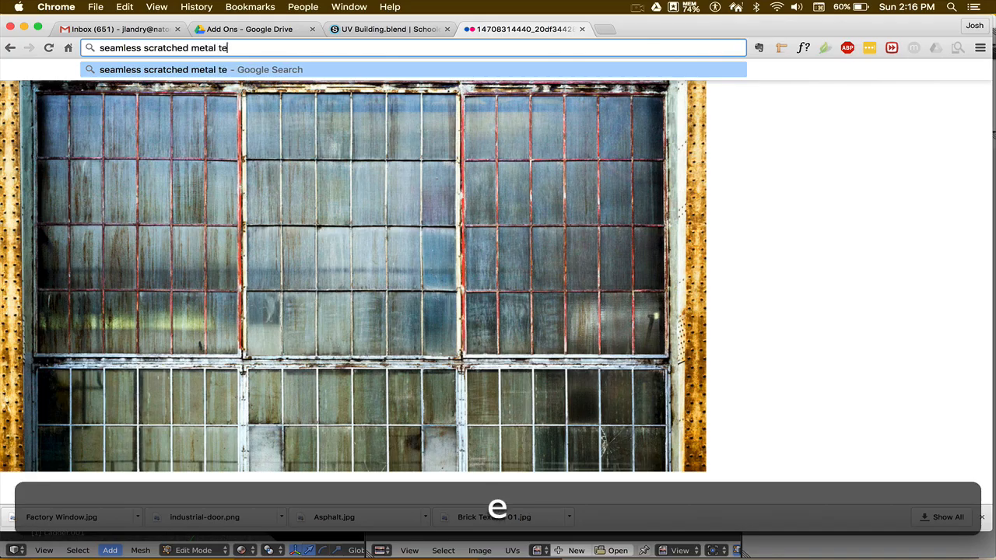
text(xture)
key(Return)
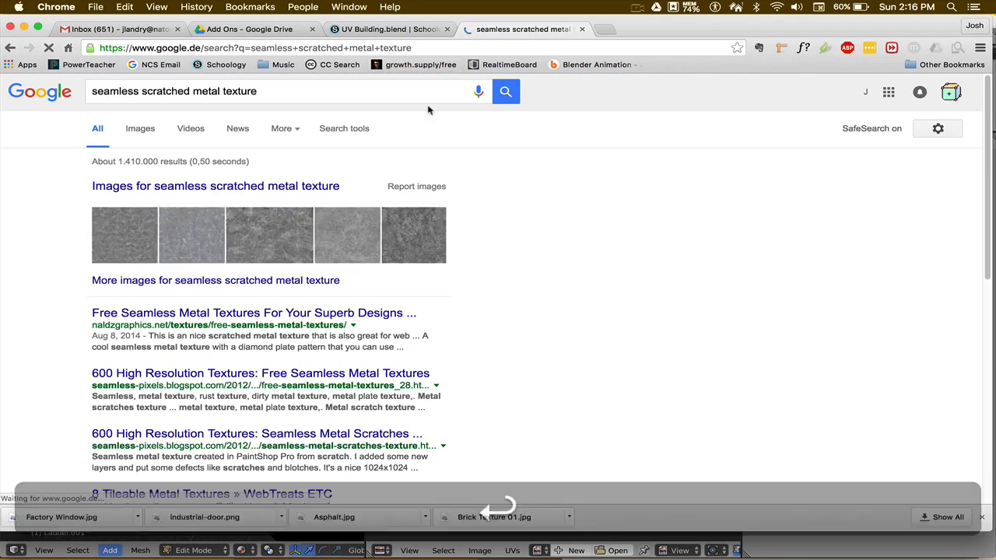
click(140, 128)
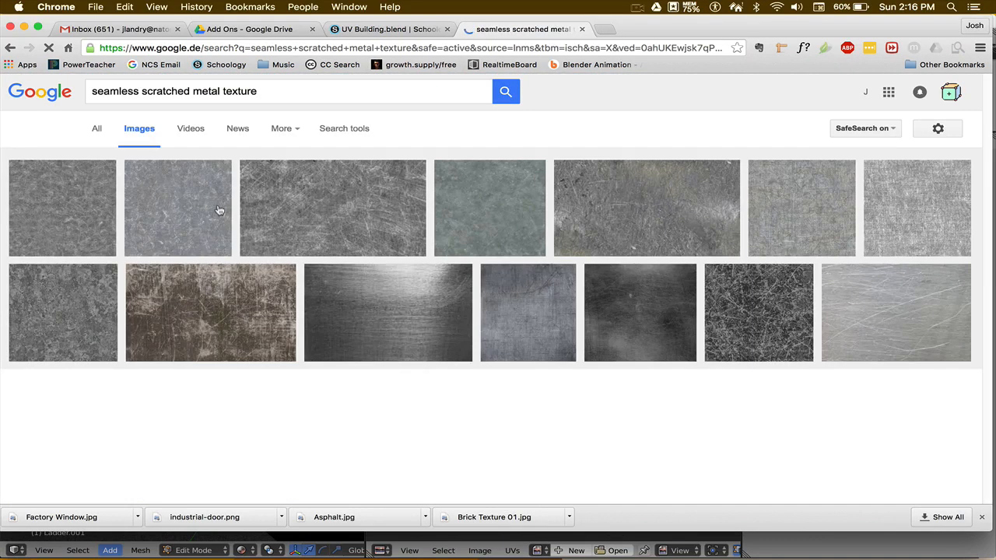
Look through the image results for a scratched metal texture that suits the ladder
scroll(418, 372, down, 5)
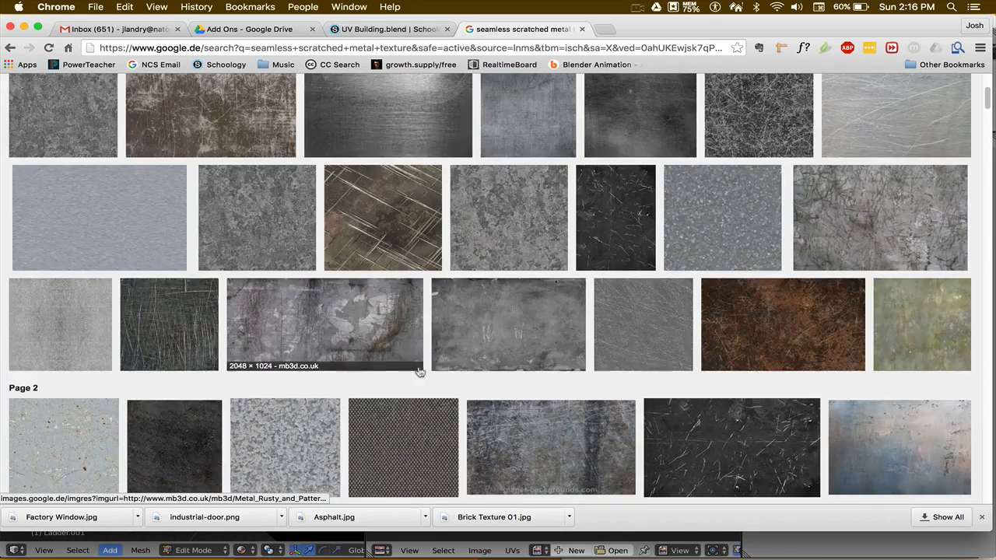
scroll(418, 372, down, 5)
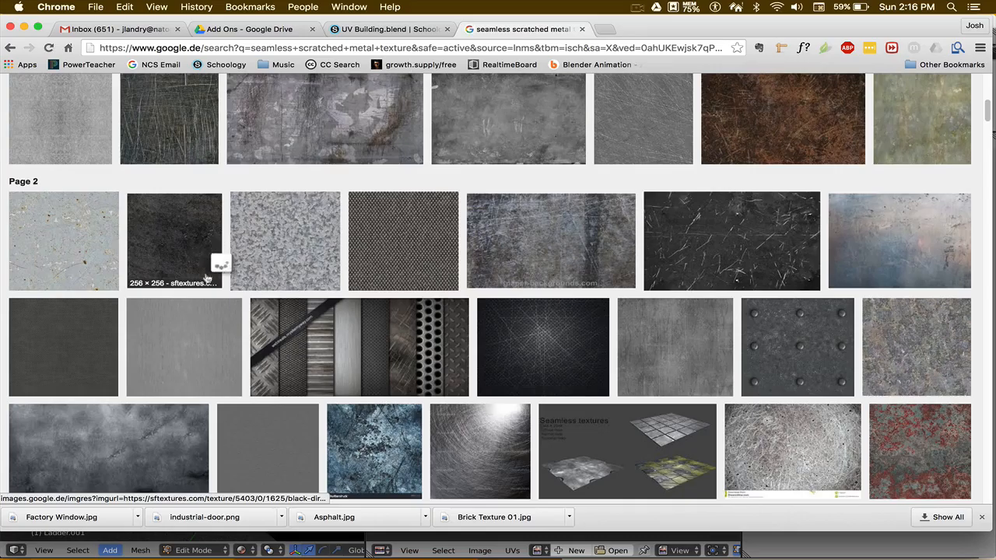
scroll(216, 255, down, 5)
scroll(425, 299, down, 7)
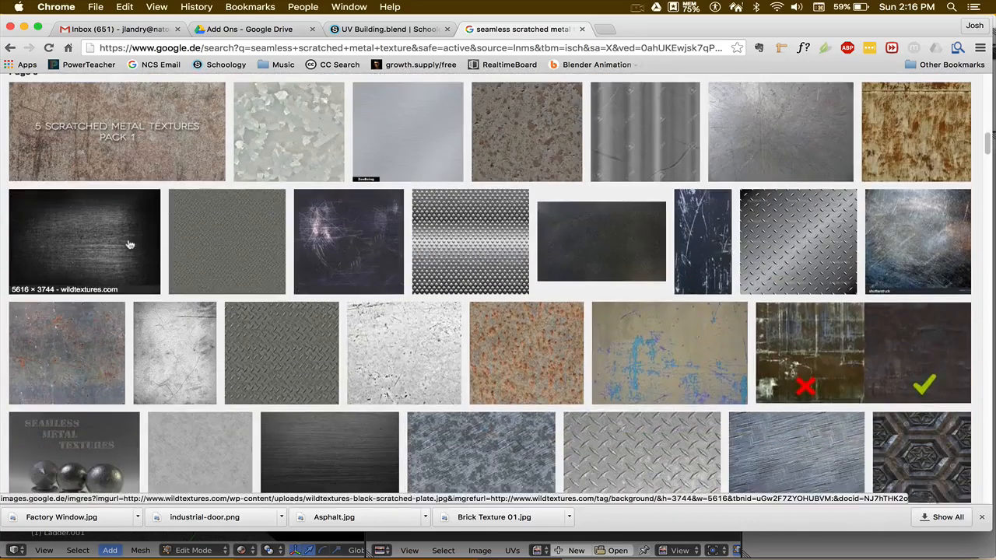
scroll(226, 255, down, 2)
scroll(228, 257, down, 5)
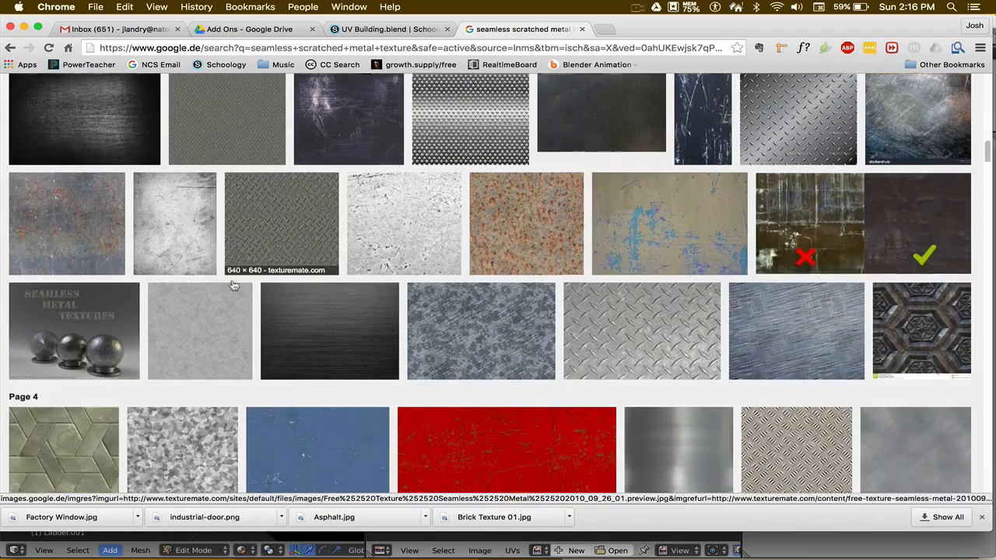
scroll(371, 303, down, 2)
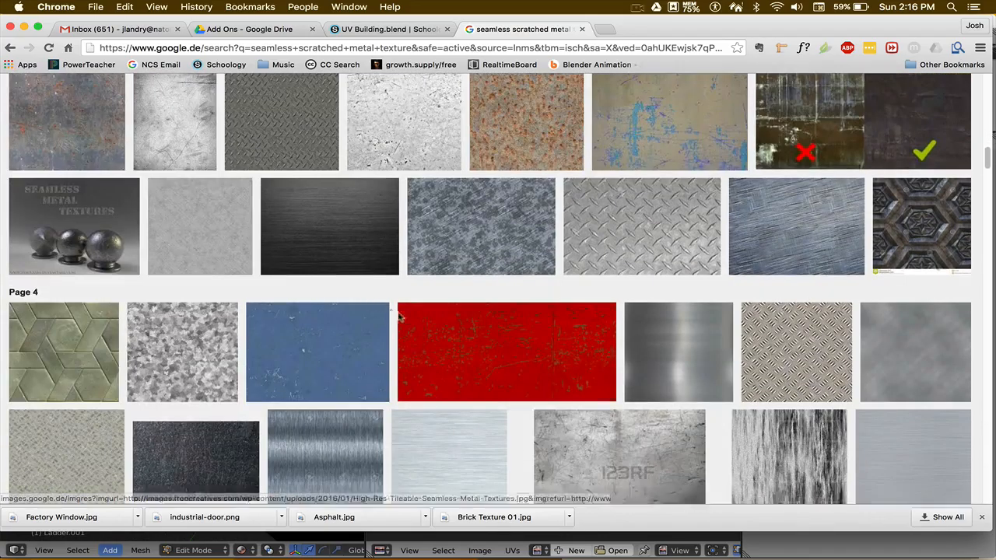
scroll(418, 322, up, 5)
scroll(447, 323, up, 10)
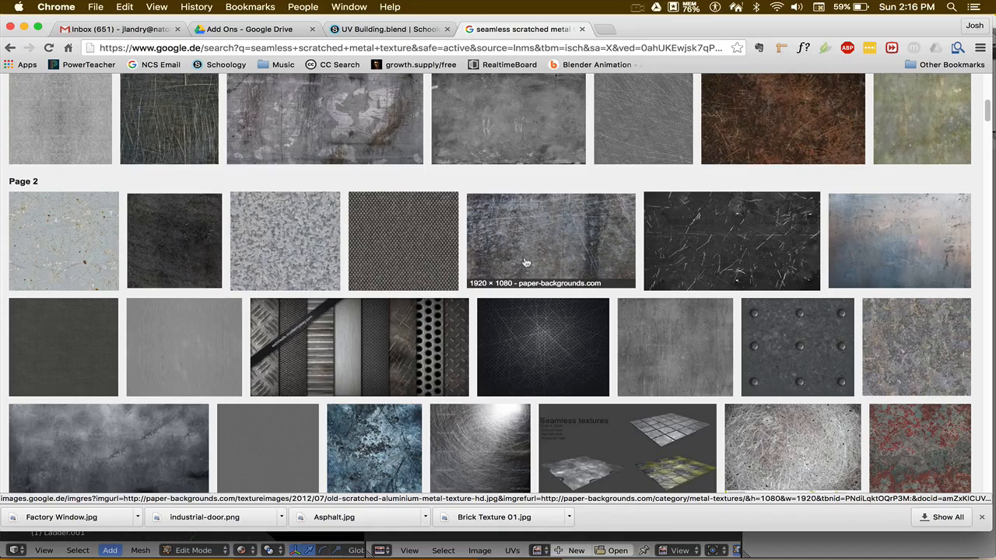
mouse_move(534, 257)
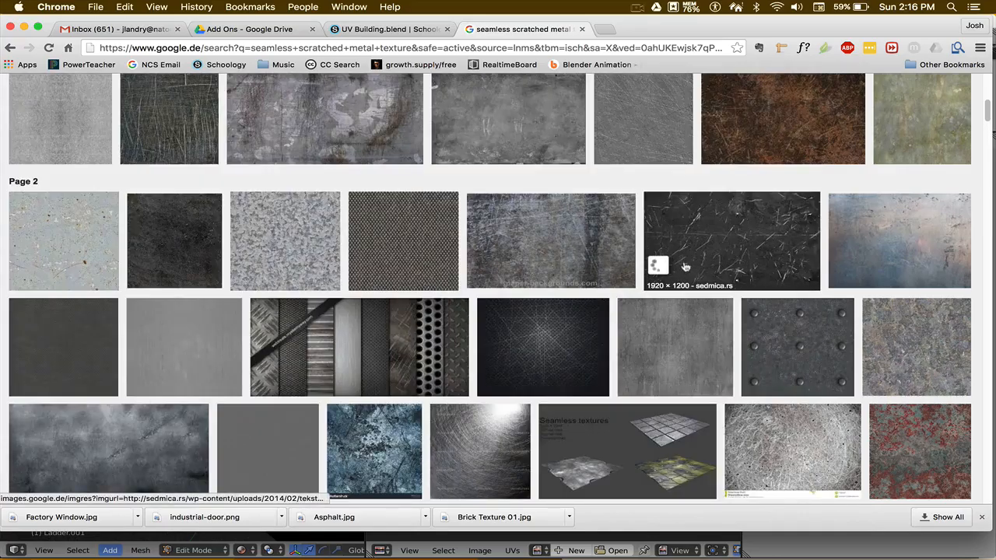
mouse_move(565, 253)
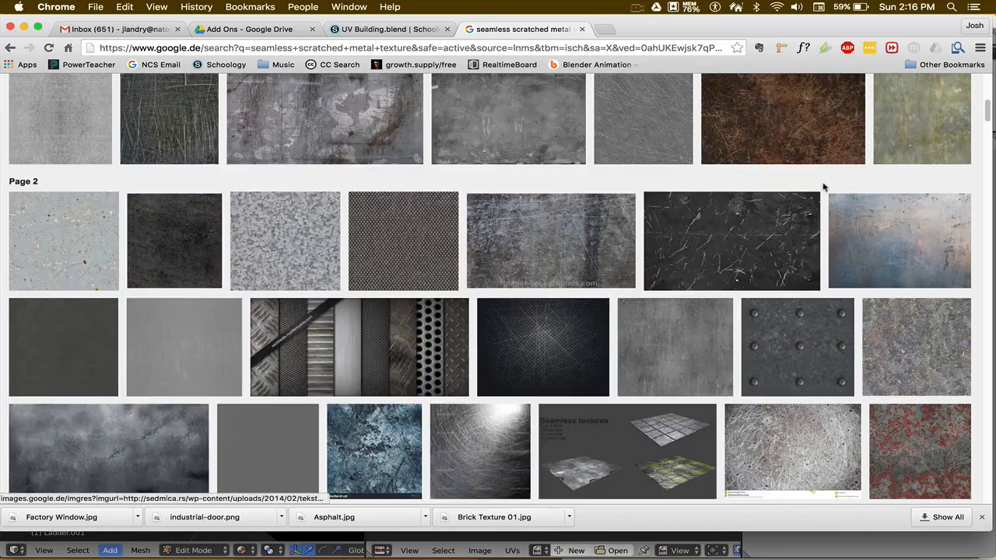
Preview the black scratched metal from sedmica.rs and the grey metal from tripwiremagazine.com, returning to the image results after each
click(756, 222)
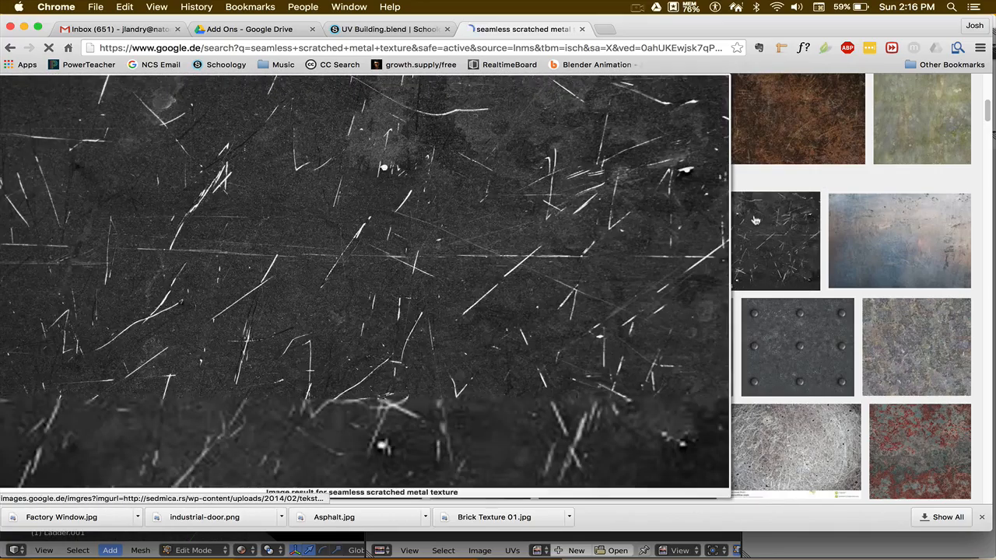
click(10, 47)
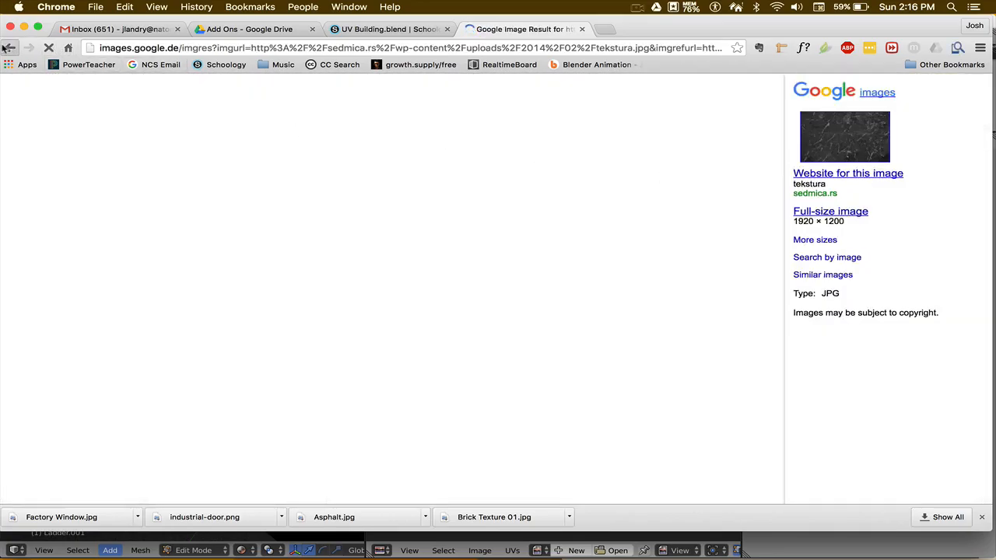
scroll(592, 286, up, 2)
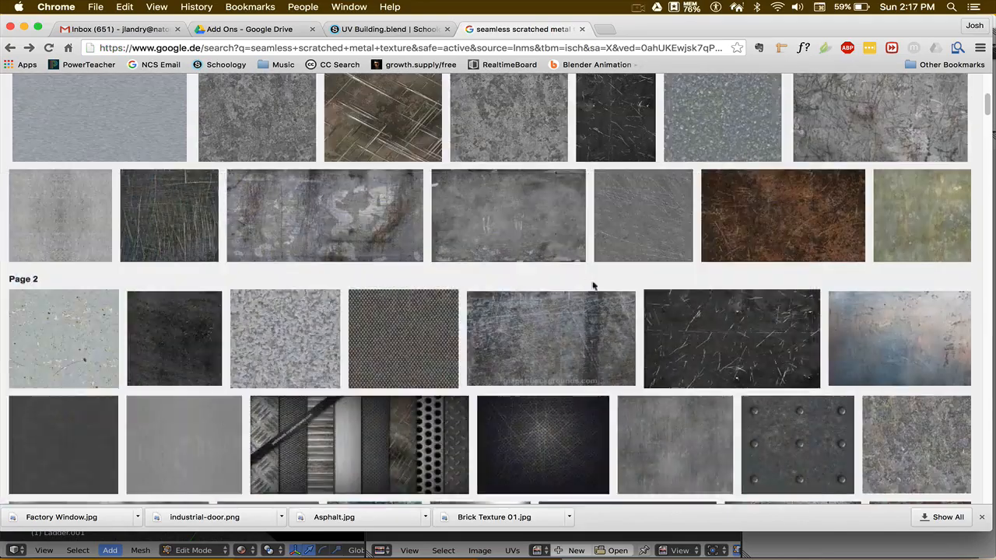
click(529, 237)
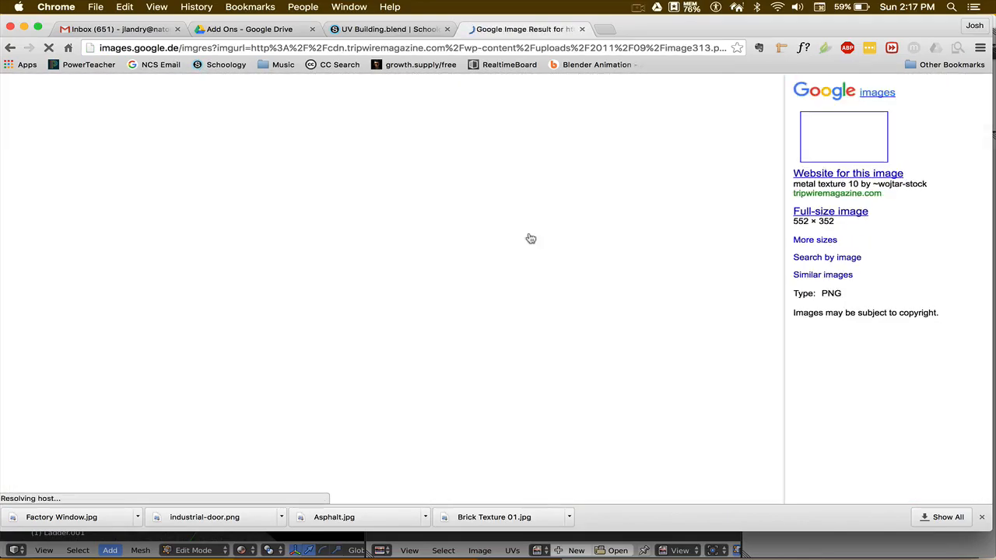
click(812, 213)
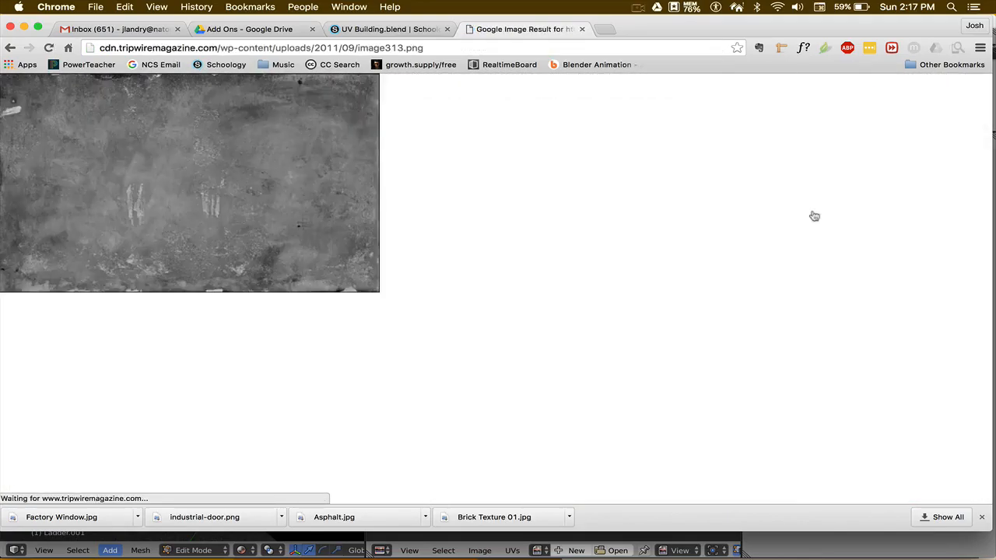
click(10, 48)
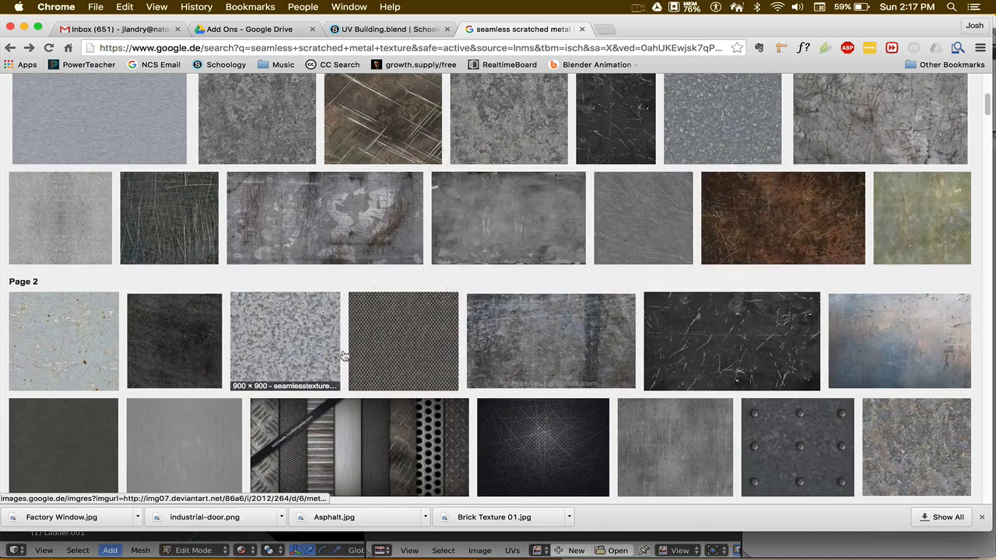
Open the full-size Old Scratched Aluminium Metal Texture HD image and save it as a JPEG in the UV Building folder
click(537, 336)
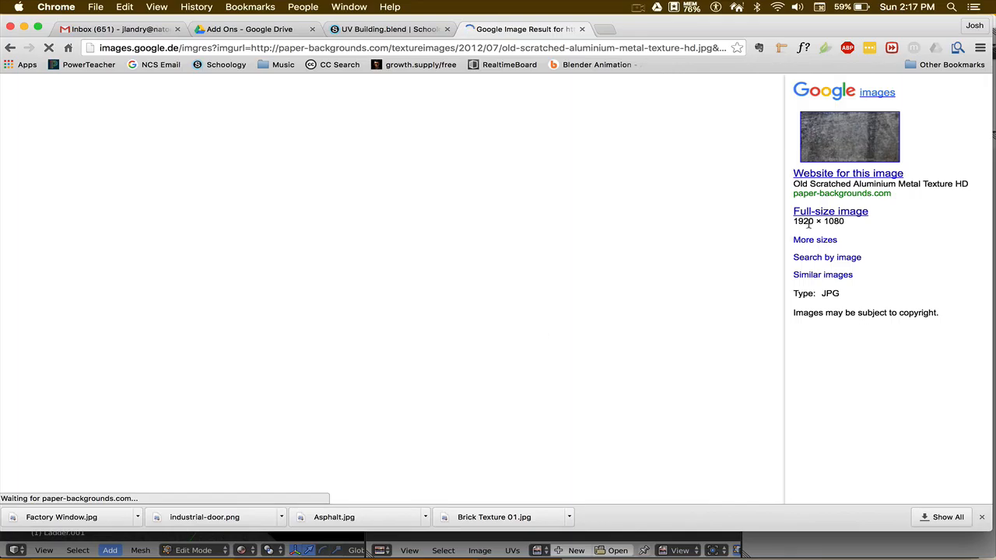
click(818, 213)
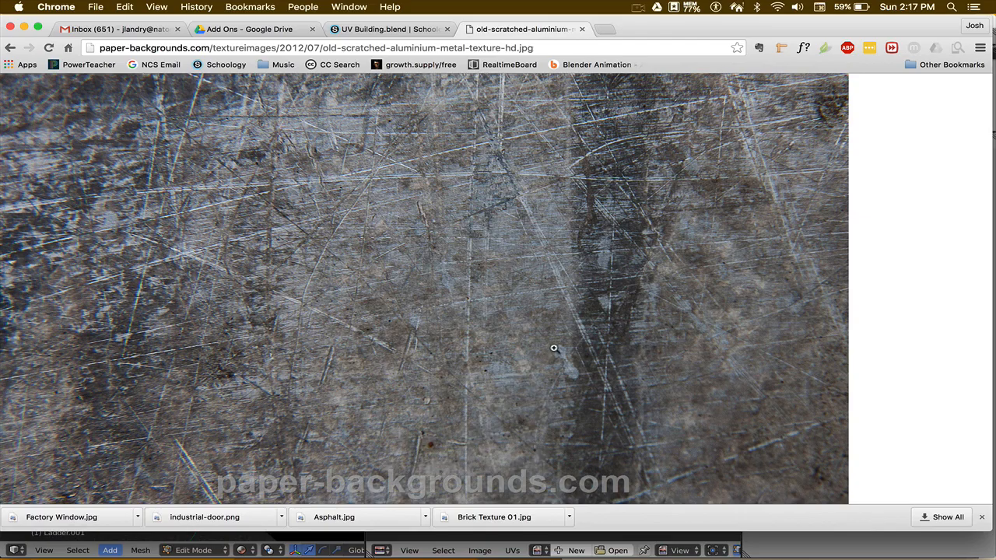
right_click(469, 260)
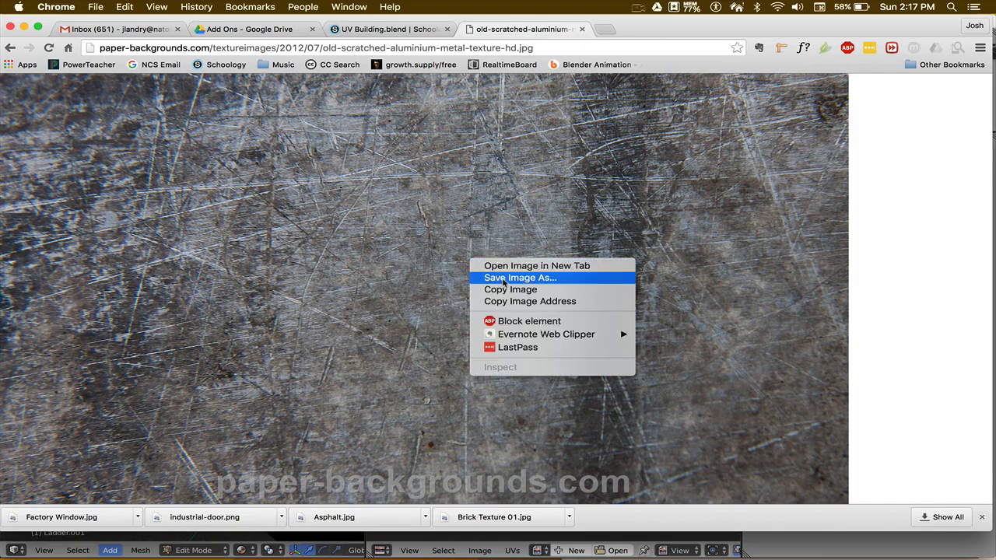
click(477, 276)
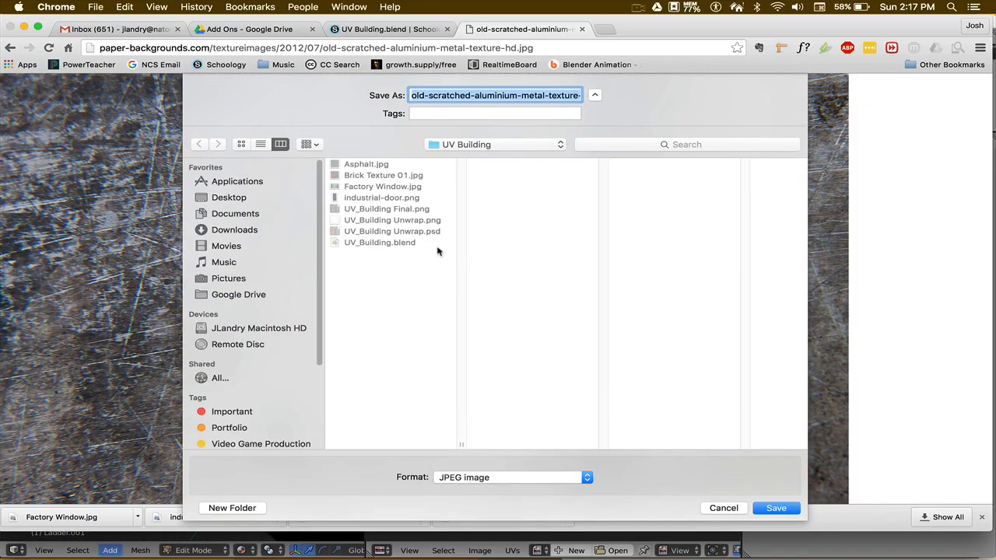
click(548, 95)
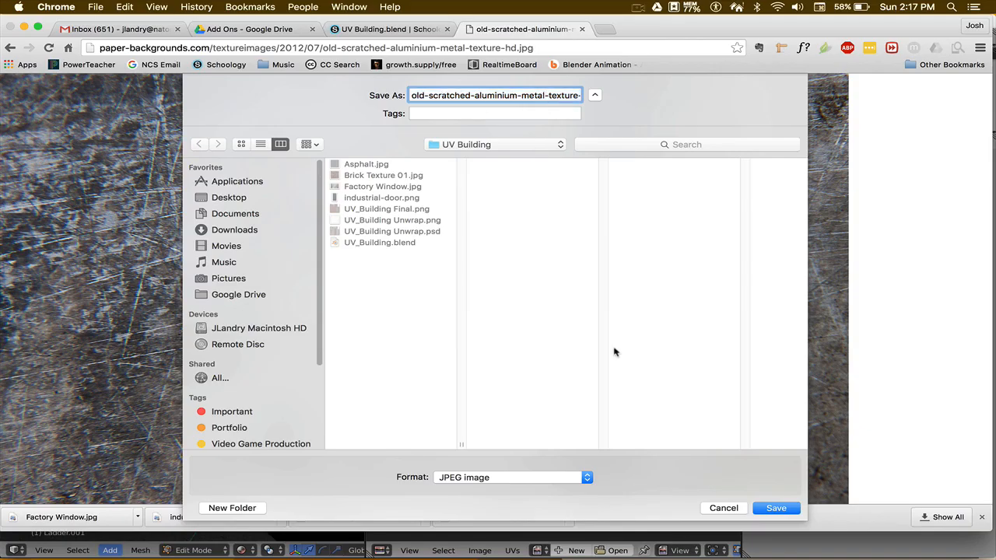
click(776, 508)
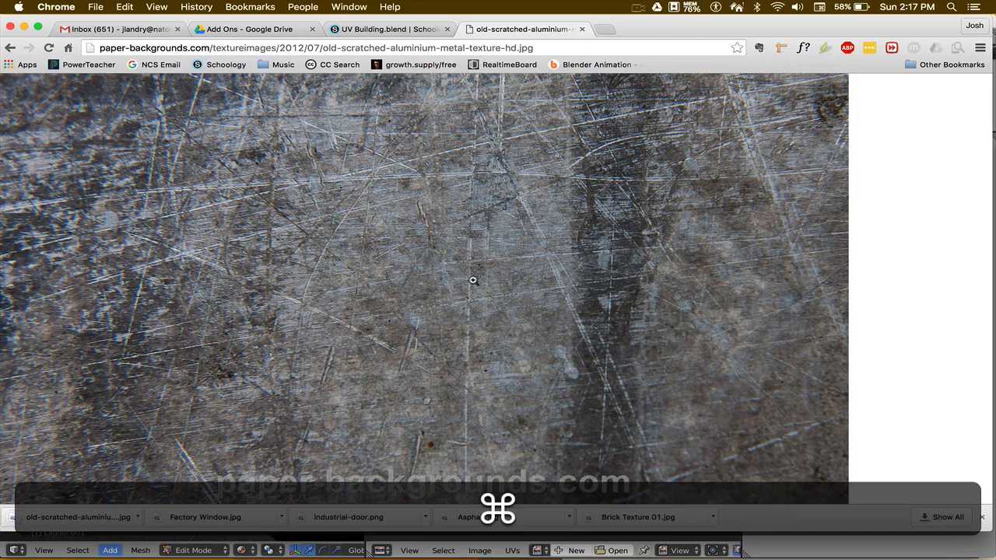
Open paperbackgrounds.com in a new browser tab
click(607, 31)
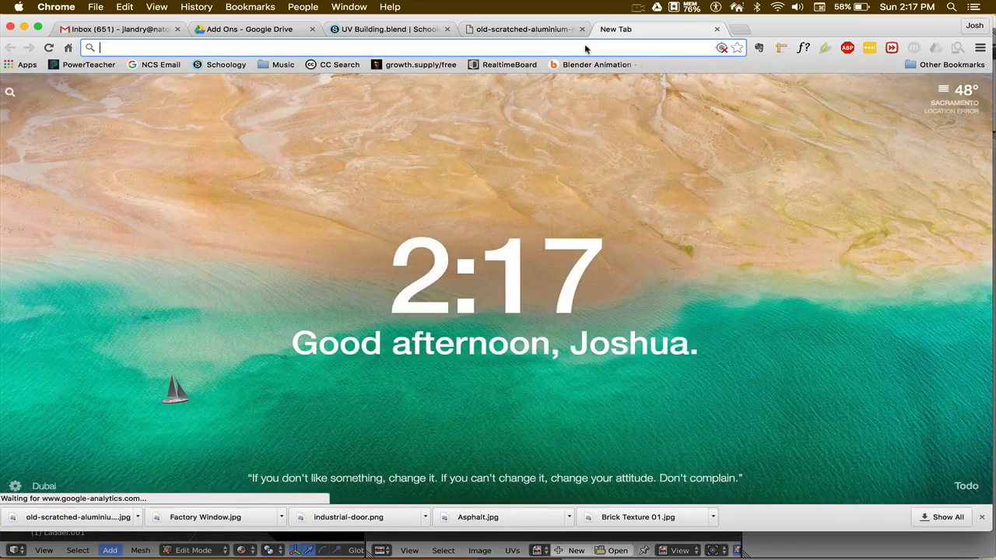
text(paperb)
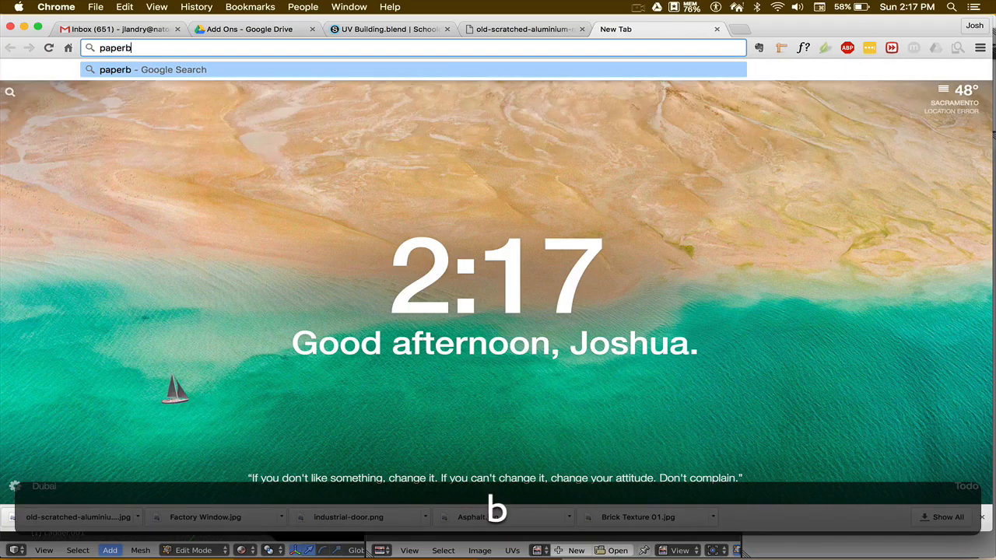
text(ackgrounds.c)
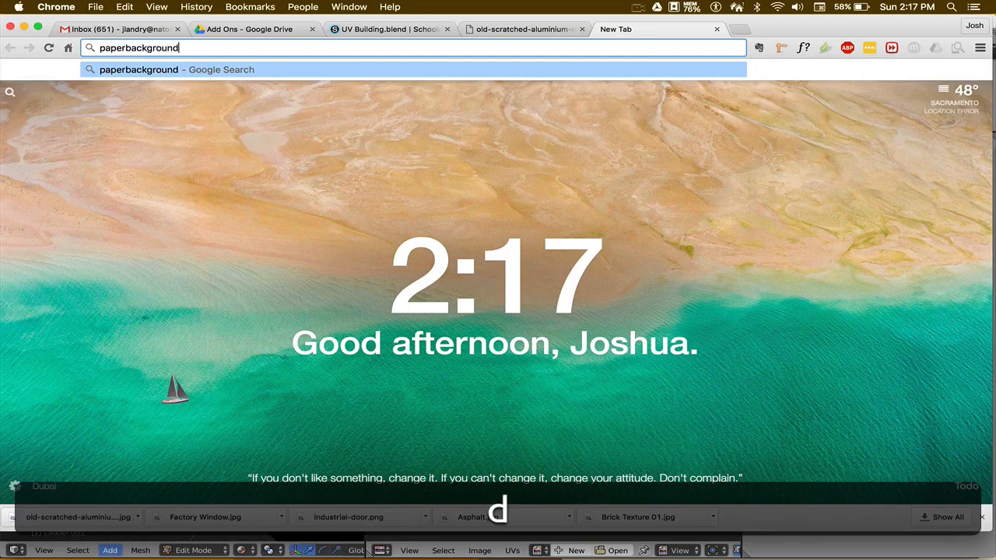
text(om)
key(Return)
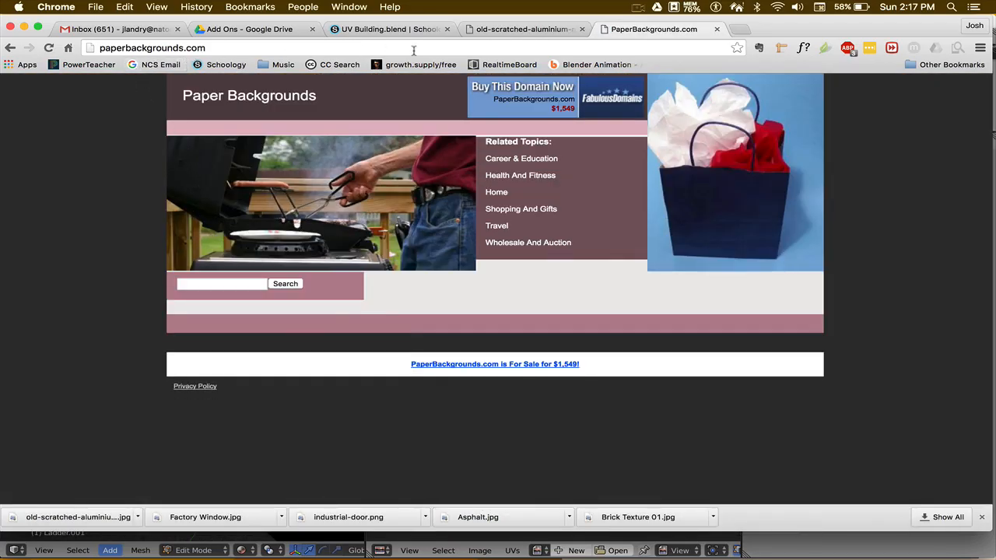
Check the scratched aluminium image's web address and correct the site address to paper-backgrounds.com
click(509, 30)
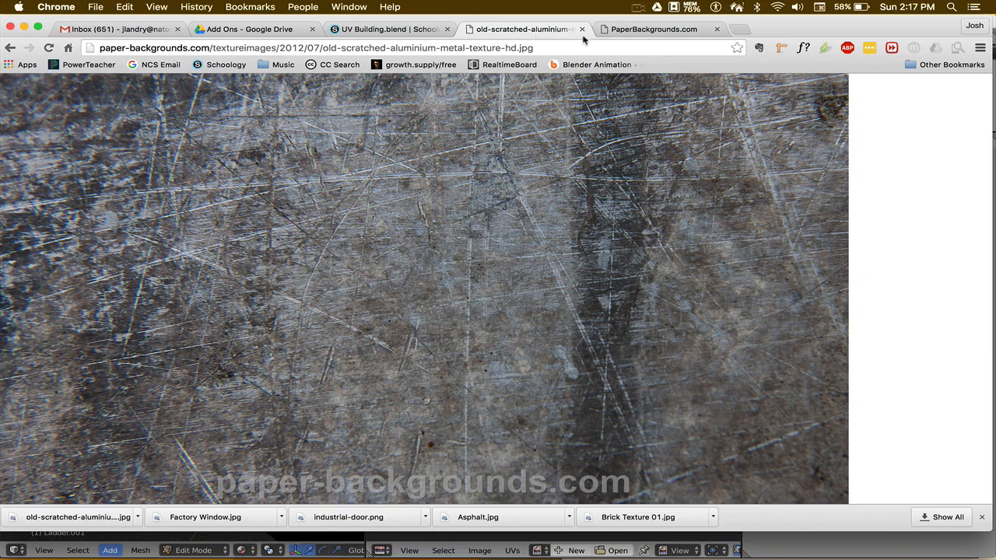
click(654, 30)
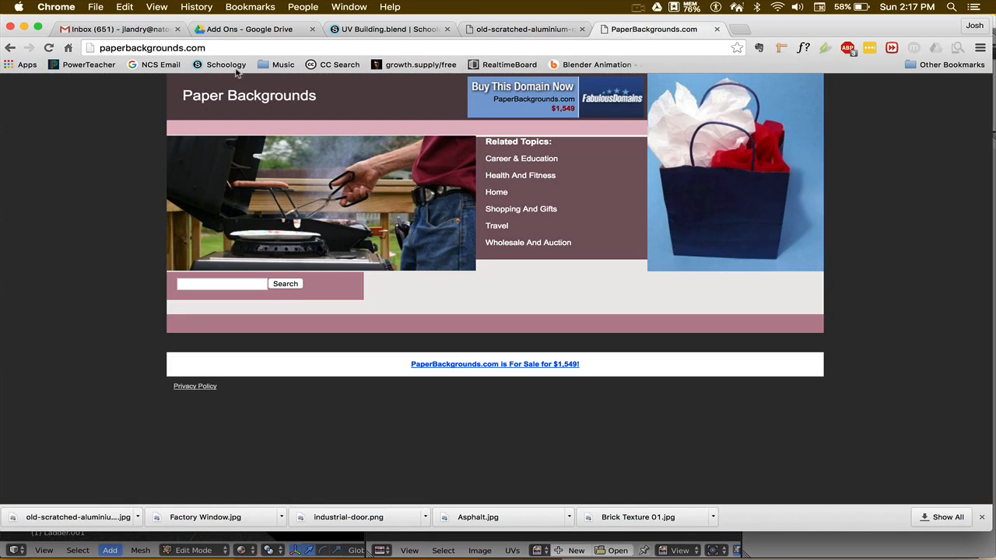
click(123, 48)
click(124, 48)
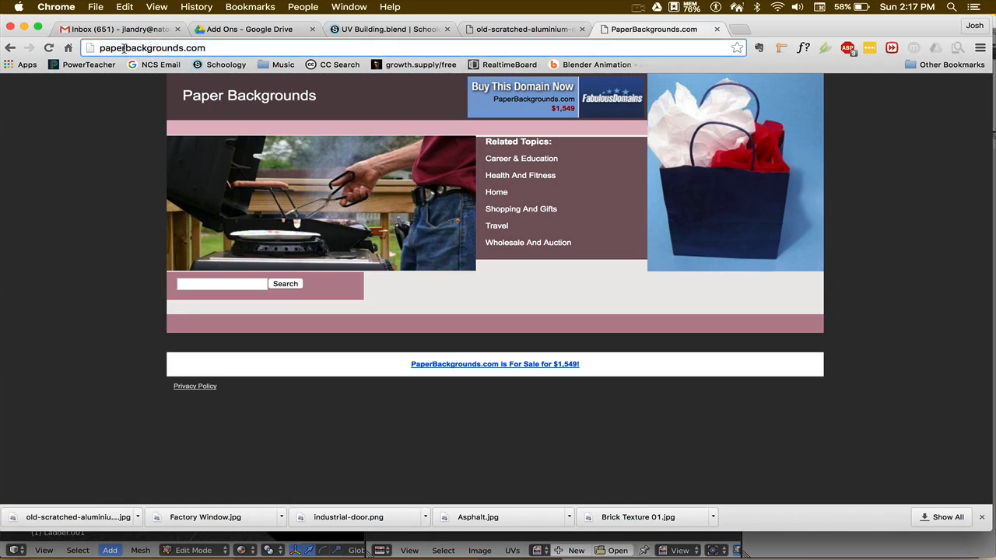
text(-)
key(Return)
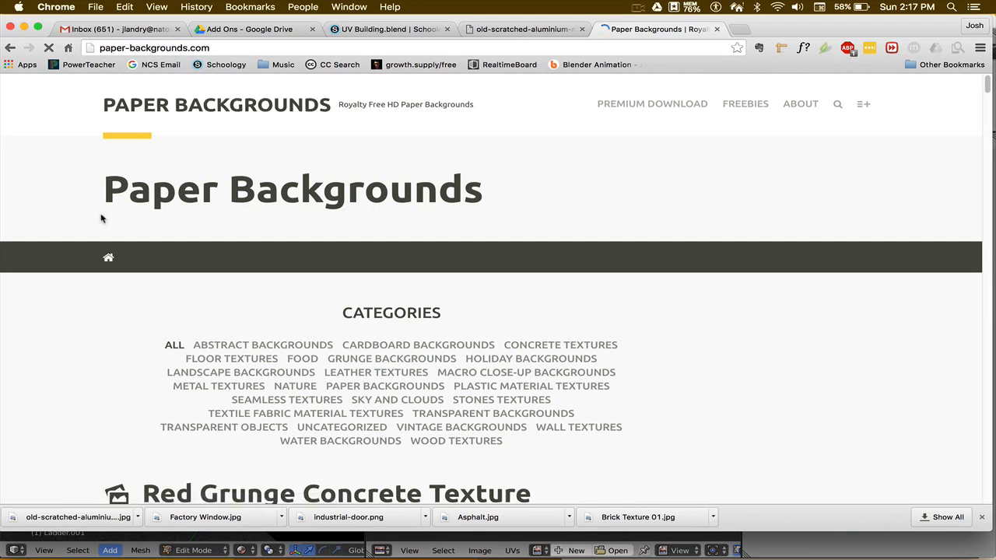
Browse the Paper Backgrounds home page's categories and texture listings, dismissing the download advert
scroll(123, 242, down, 10)
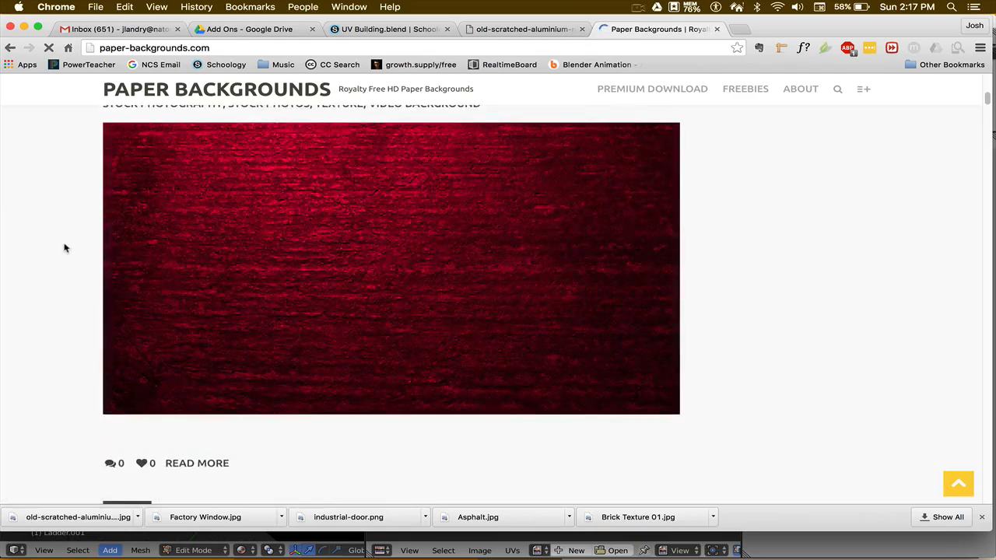
scroll(66, 244, up, 15)
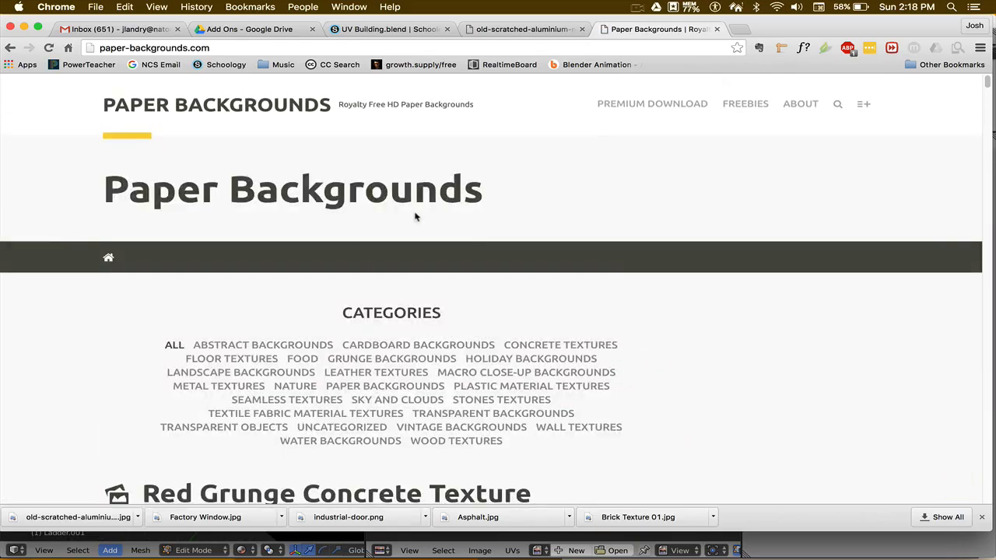
scroll(62, 269, down, 15)
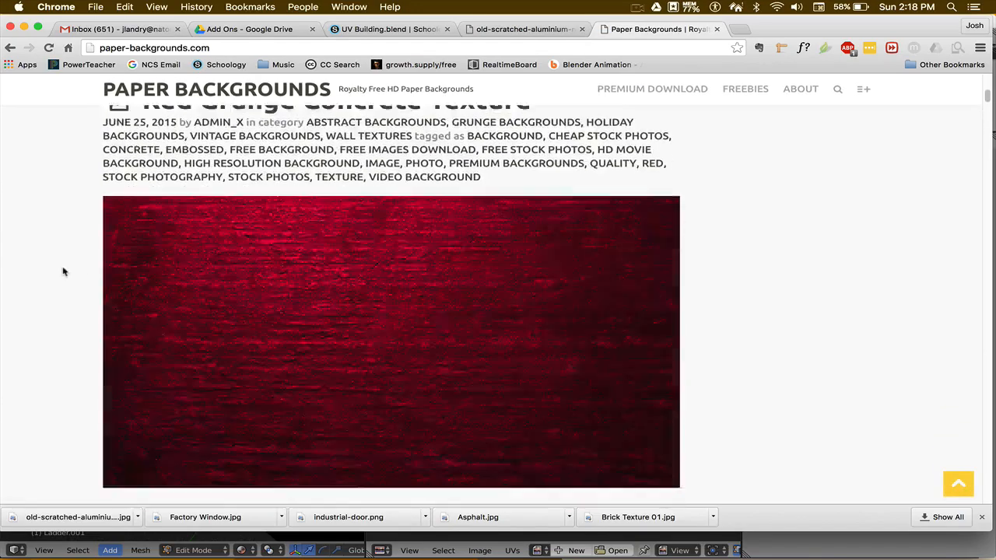
scroll(63, 270, down, 20)
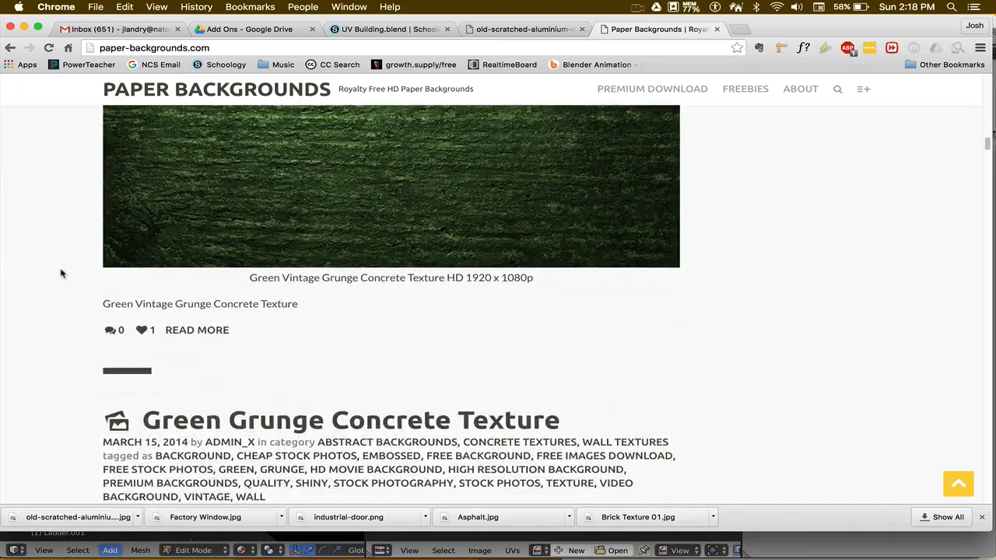
scroll(63, 274, down, 20)
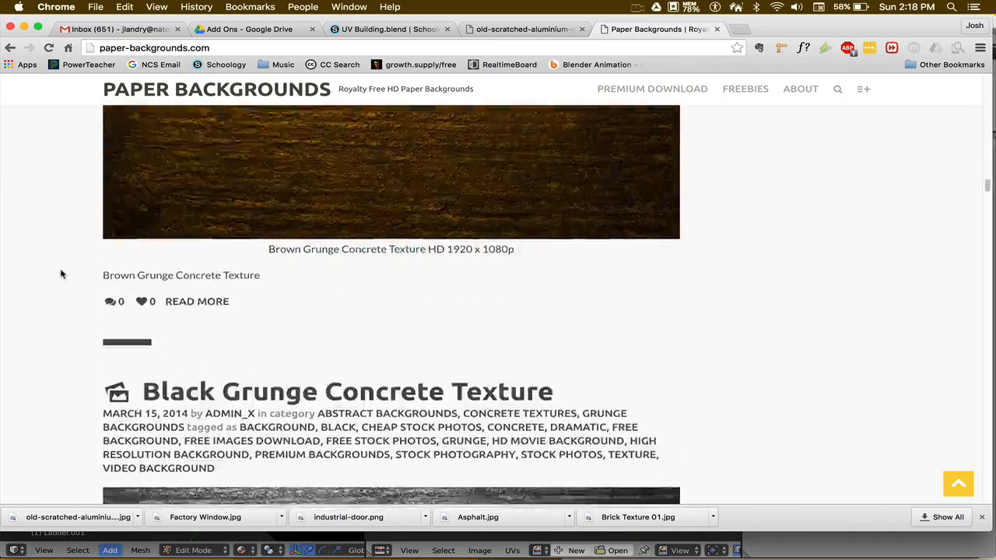
scroll(63, 273, up, 8)
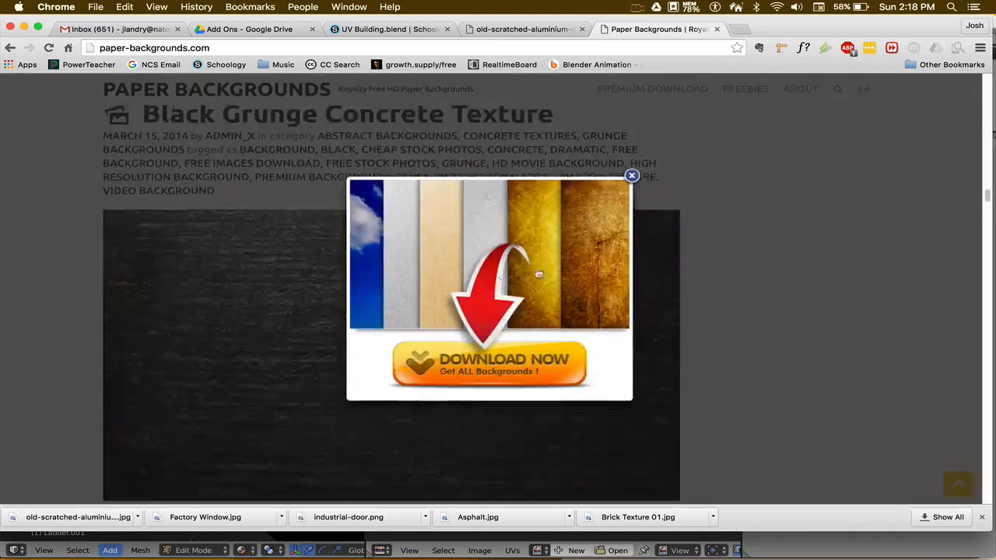
click(631, 175)
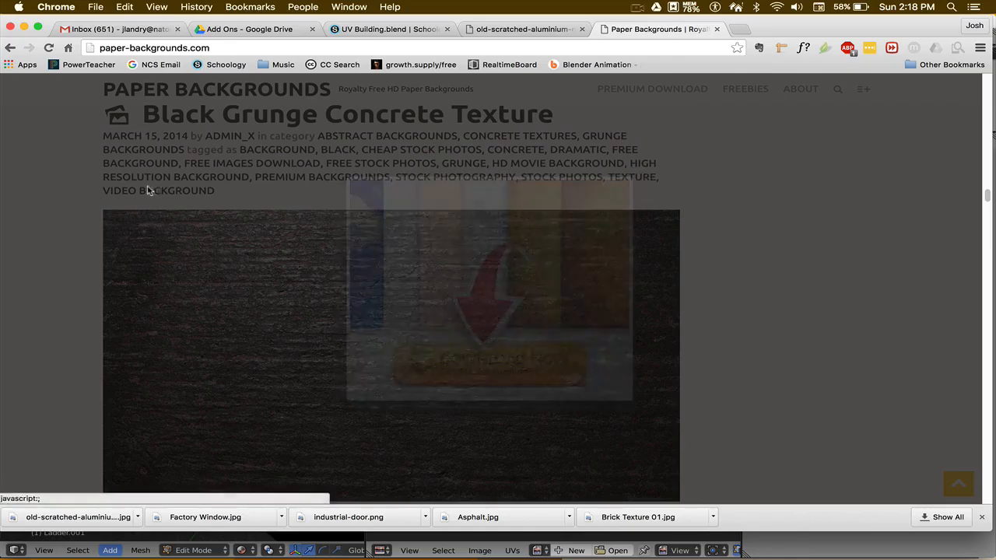
scroll(97, 210, down, 3)
scroll(93, 224, down, 3)
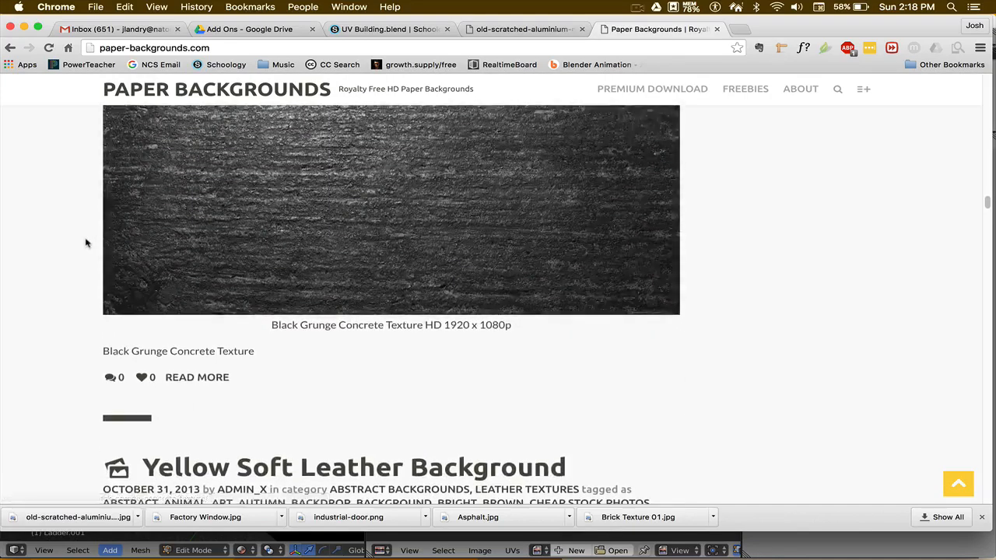
scroll(86, 241, down, 15)
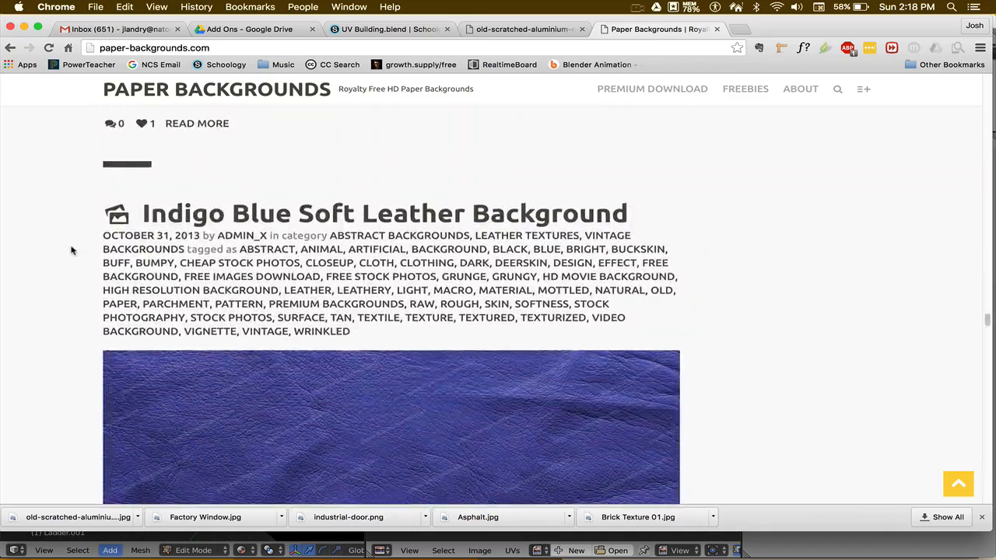
scroll(70, 250, down, 5)
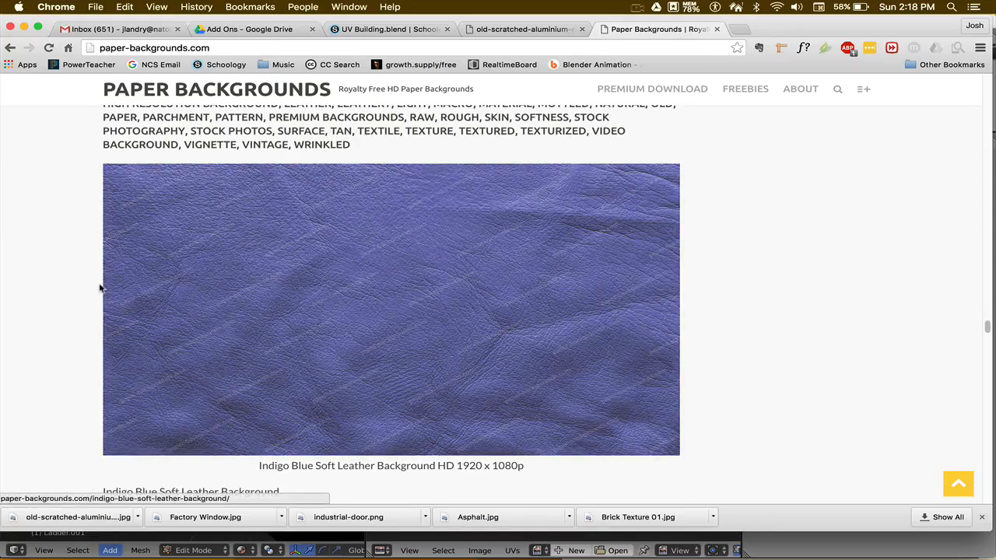
scroll(98, 286, down, 5)
scroll(94, 289, down, 5)
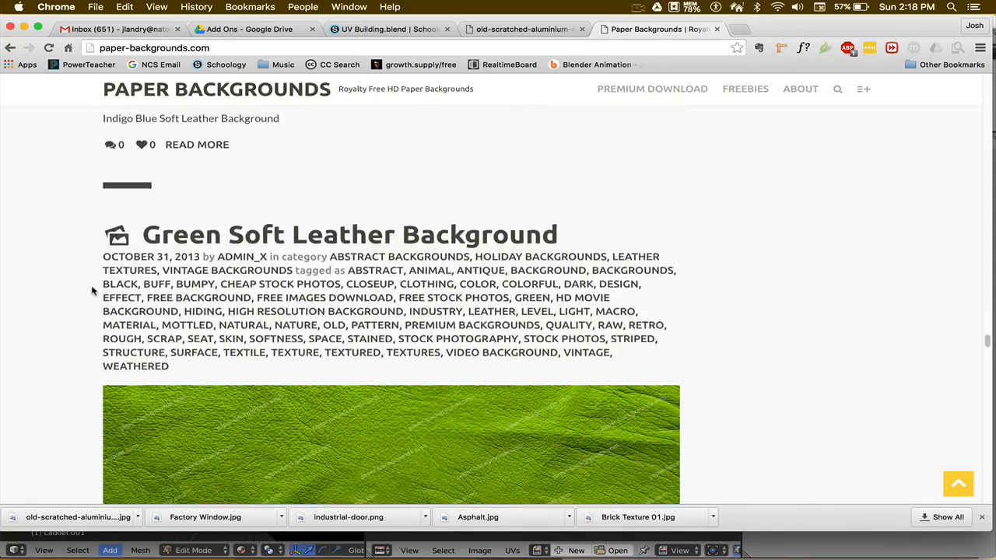
scroll(91, 290, up, 20)
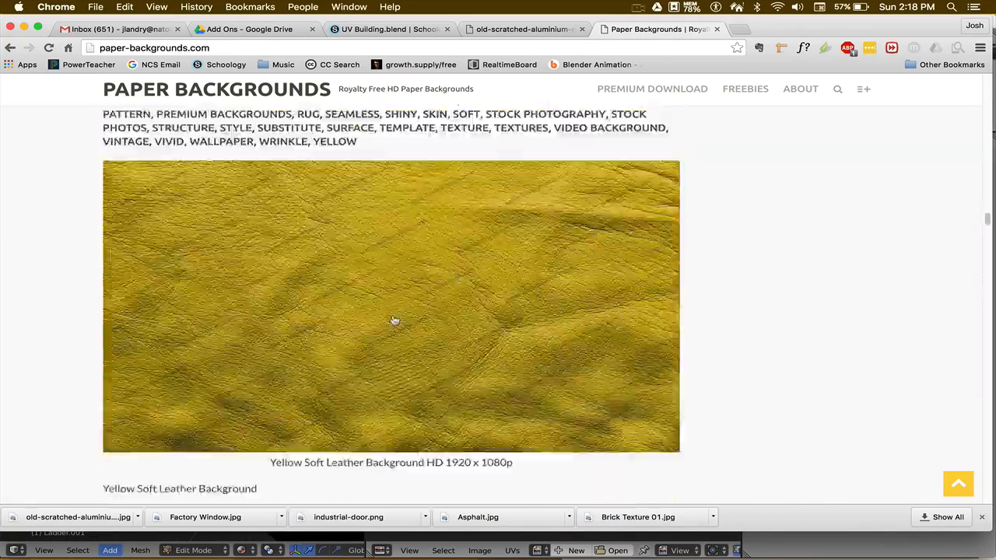
scroll(394, 320, up, 15)
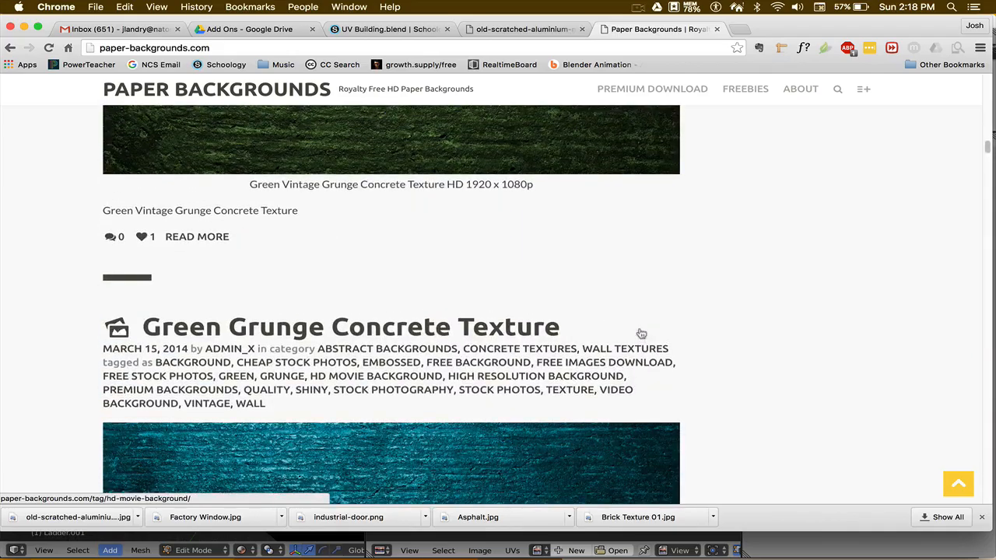
scroll(641, 333, up, 15)
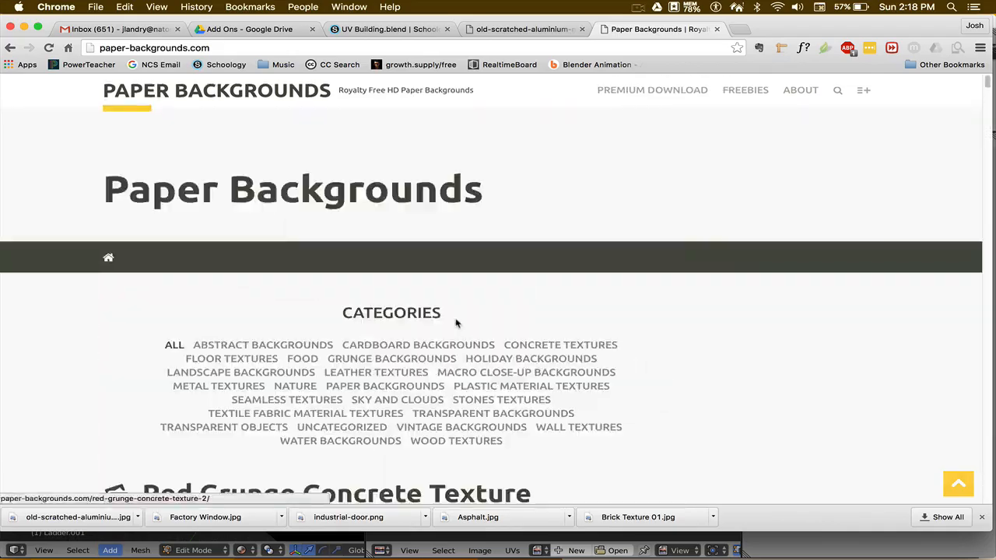
Return to the Google image results and open the full-size 1024 × 1024 tileable eroded scratch metal texture from seamless-pixels.blogspot.com
key(super+w)
click(9, 47)
mouse_move(332, 233)
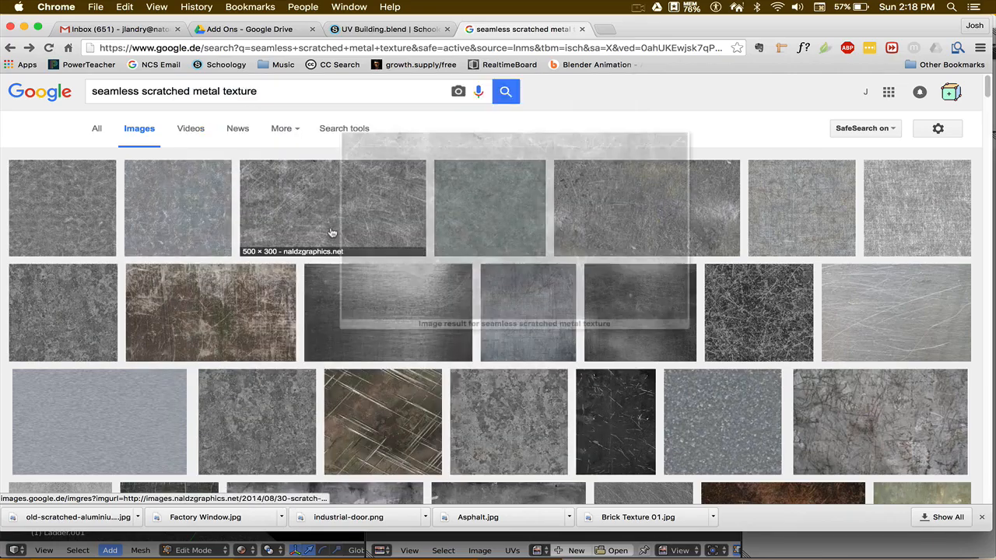
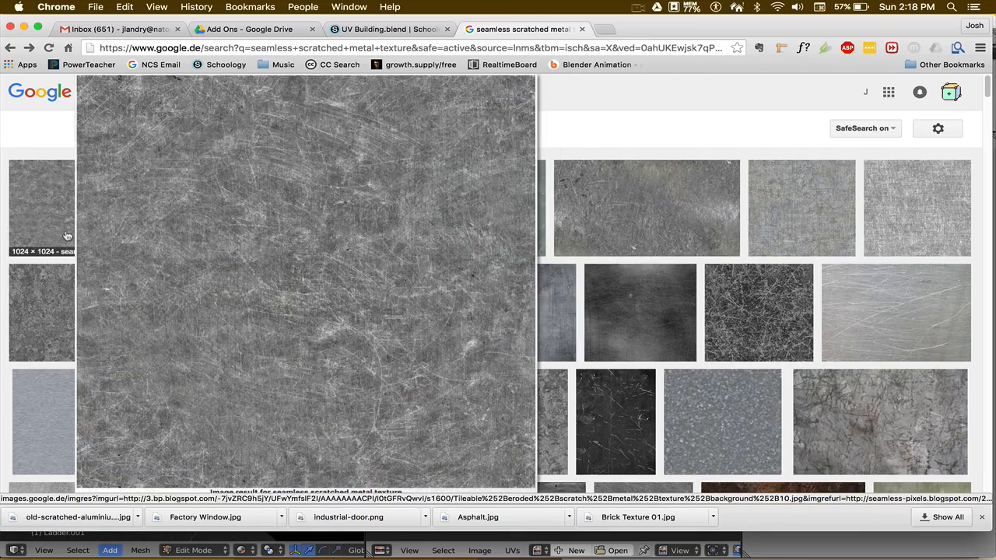
click(68, 235)
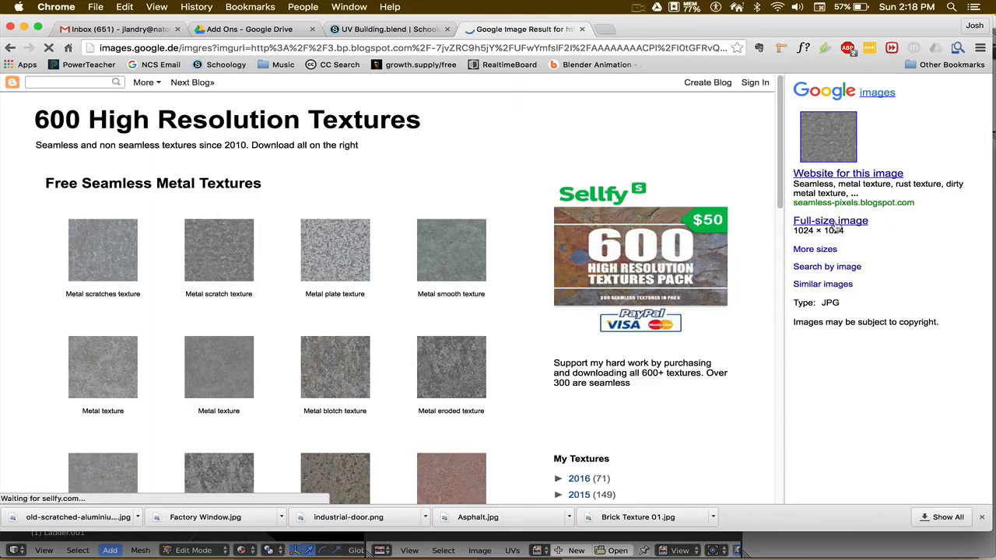
click(833, 222)
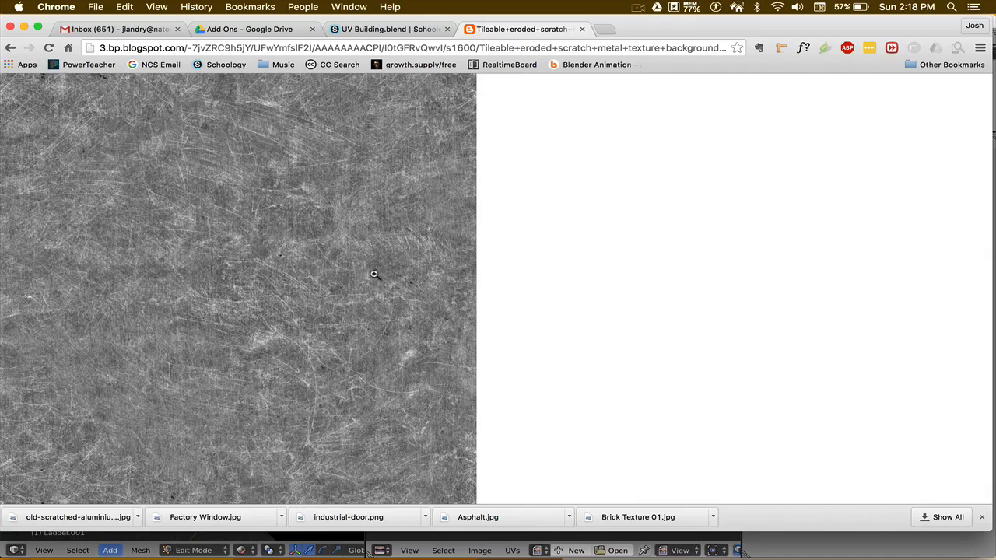
Save the eroded scratch metal image as a JPEG named Ladder Texture.jpg in the UV Building folder
click(335, 258)
right_click(395, 258)
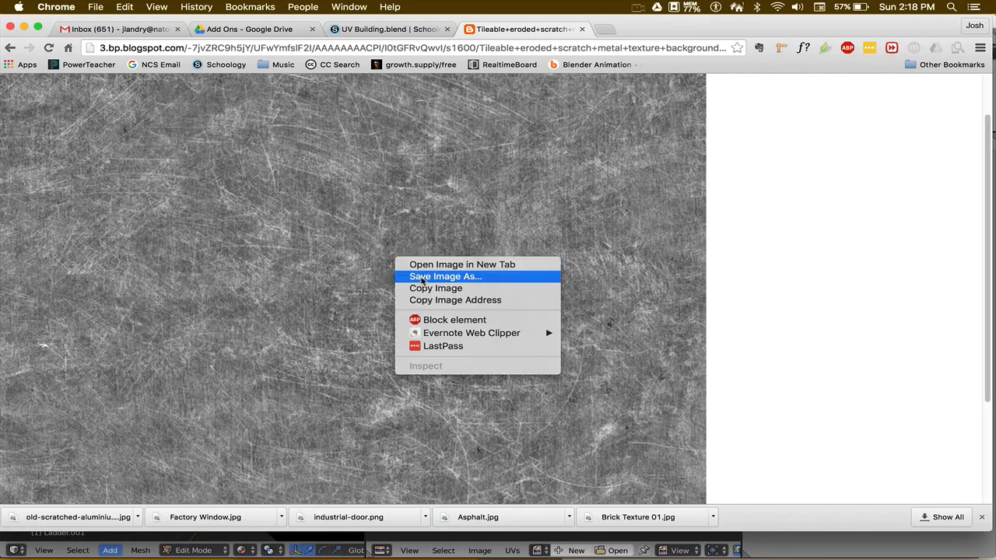
click(421, 277)
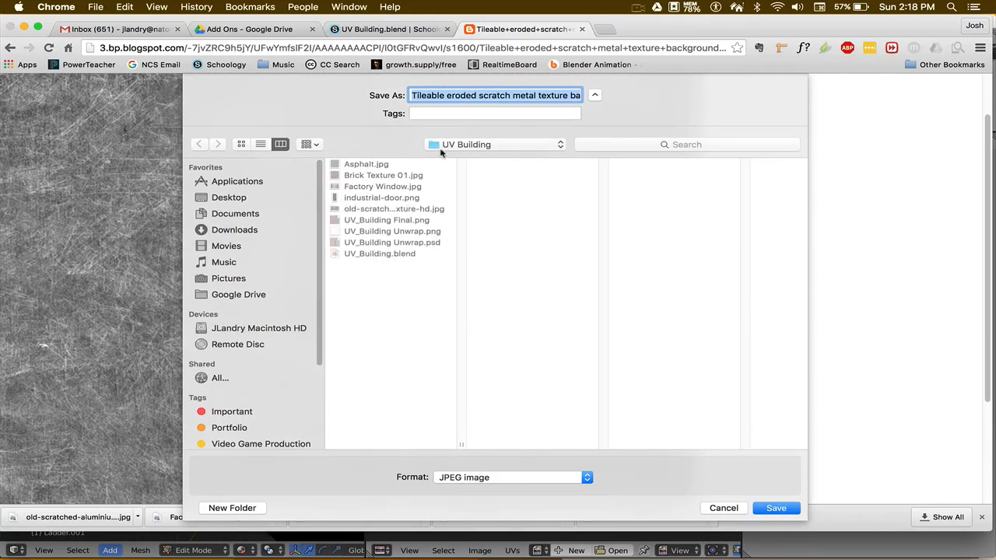
text(Ladder)
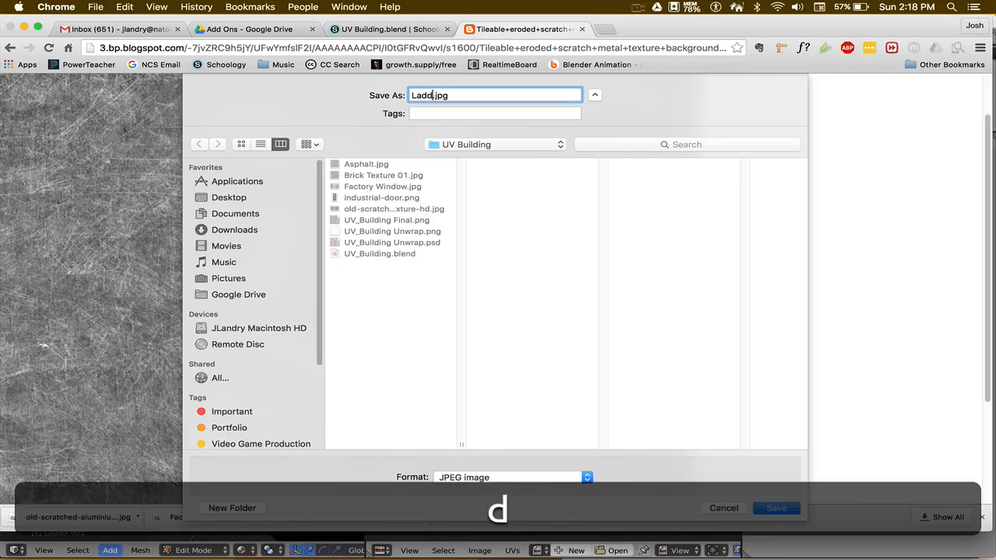
text( Texture)
key(Return)
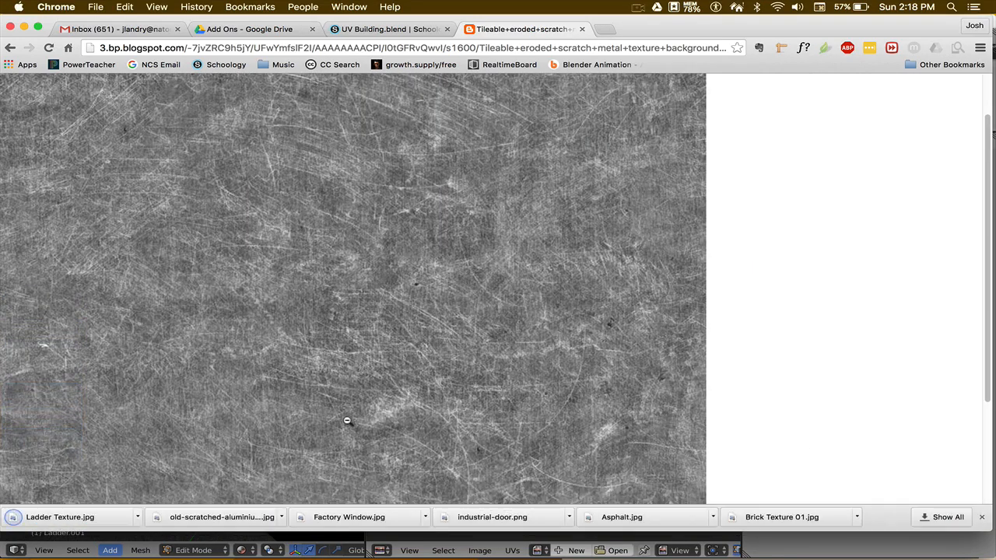
Switch to Blender and export the ladder's UV layout as UV_Ladder Unwrap.png in the UV Building folder
click(806, 543)
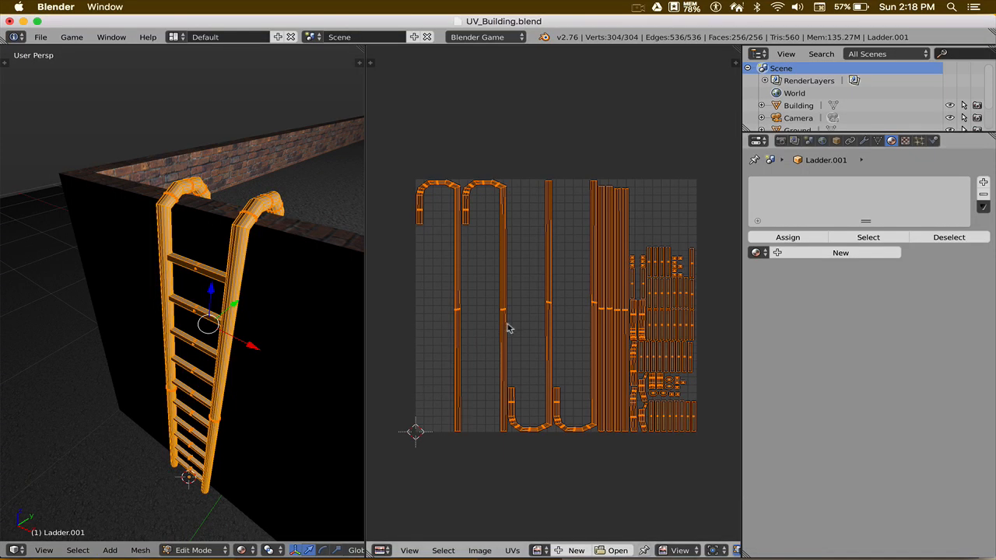
click(512, 550)
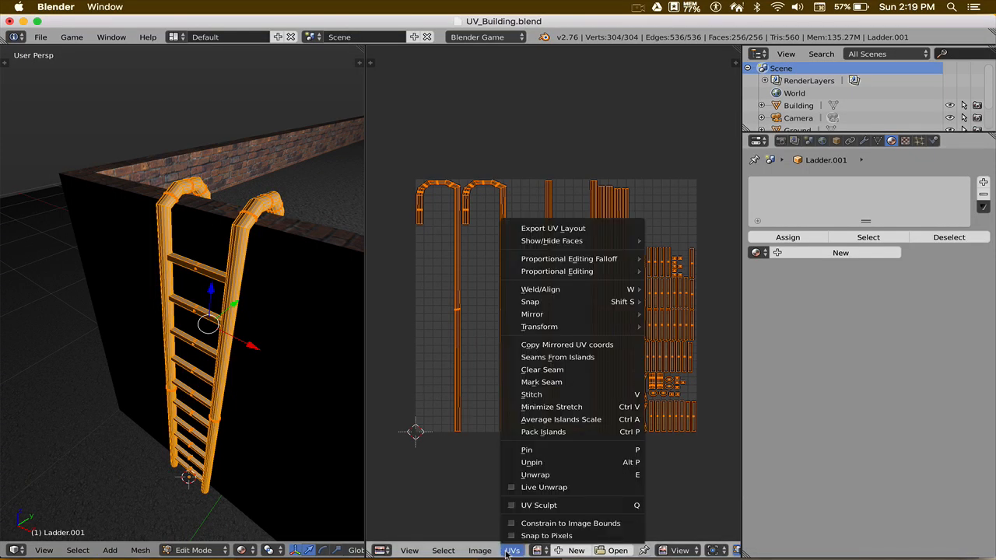
click(532, 229)
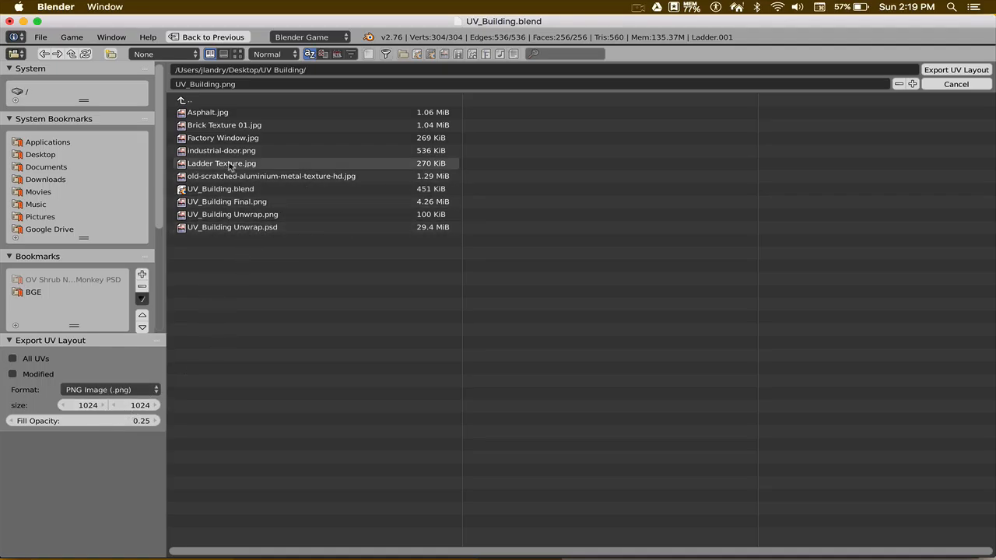
click(210, 87)
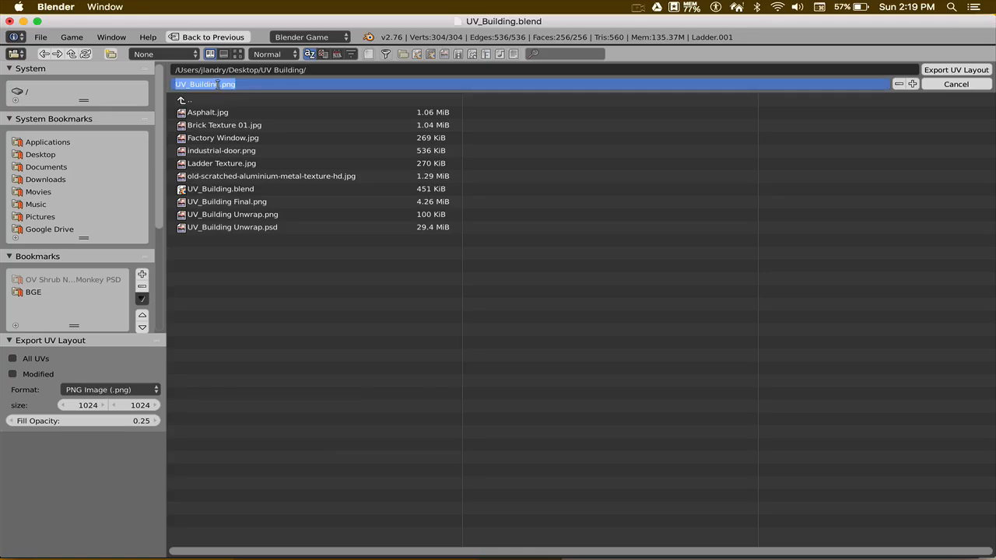
click(218, 84)
key(BackSpace)
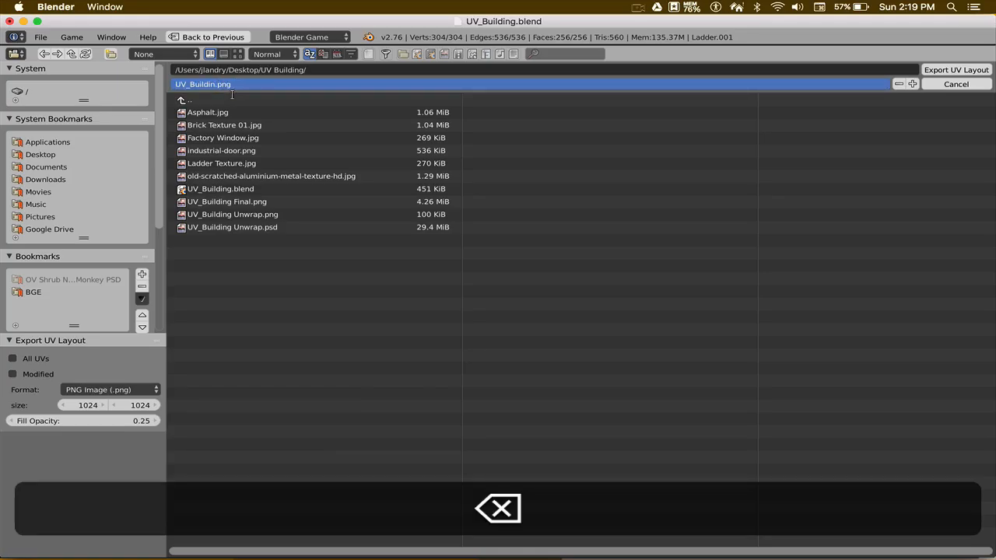
text(Ladder )
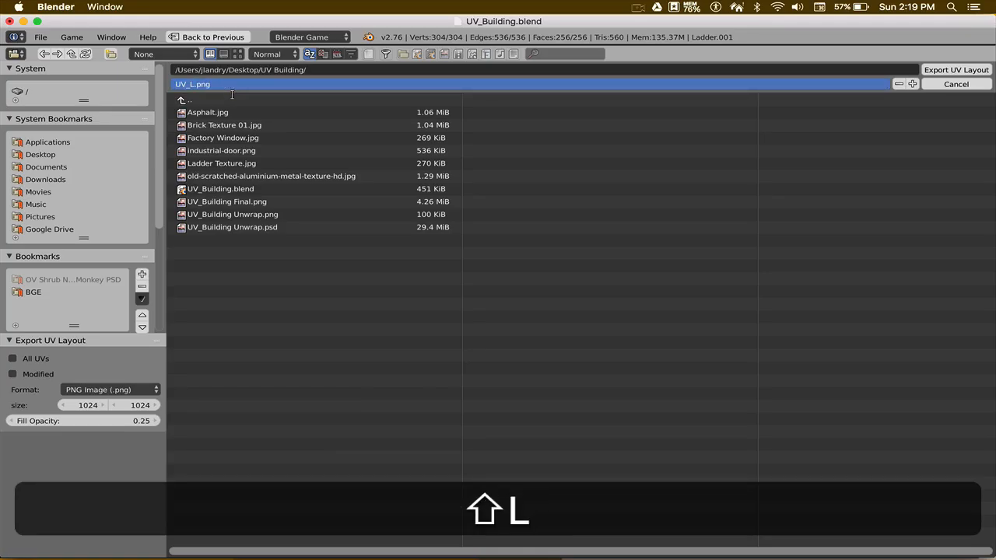
text(Unqrap)
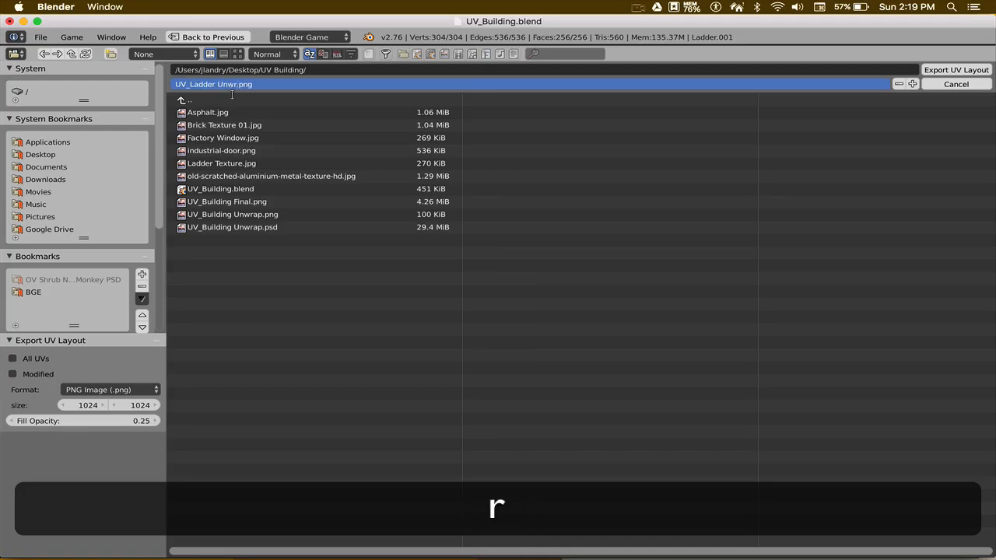
key(Return)
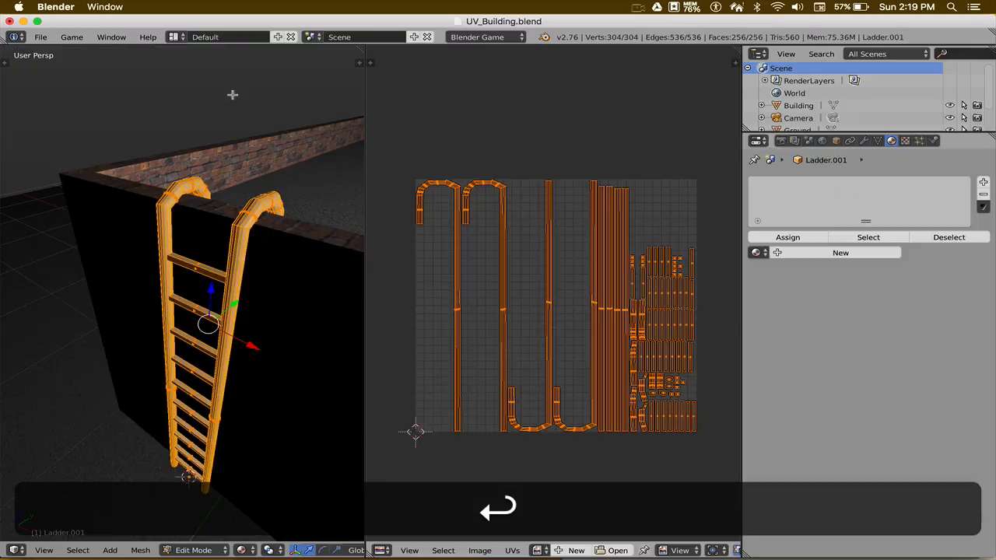
Switch to Photoshop and open UV_Ladder Unwrap.png from the UV Building folder
key(super+Tab)
key(super+Tab)
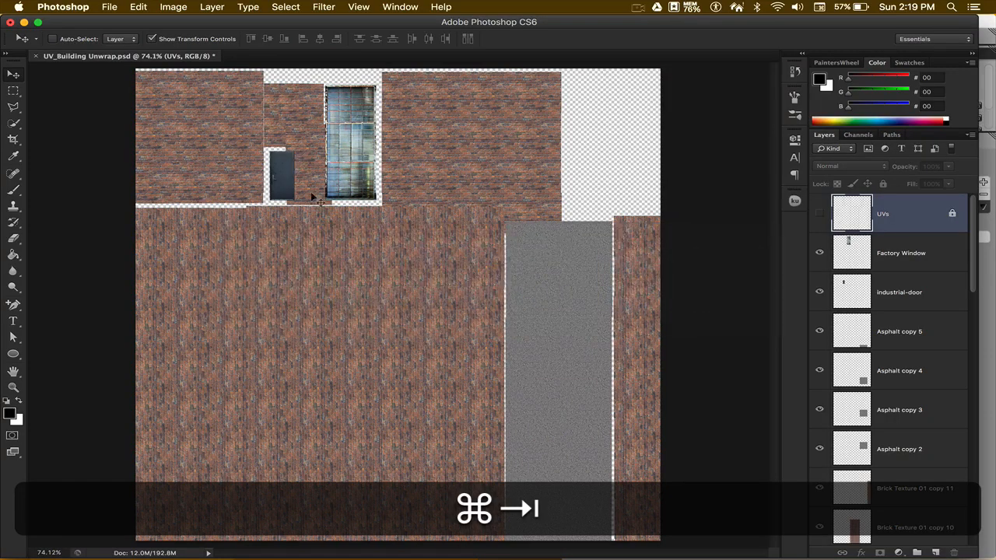
key(super+o)
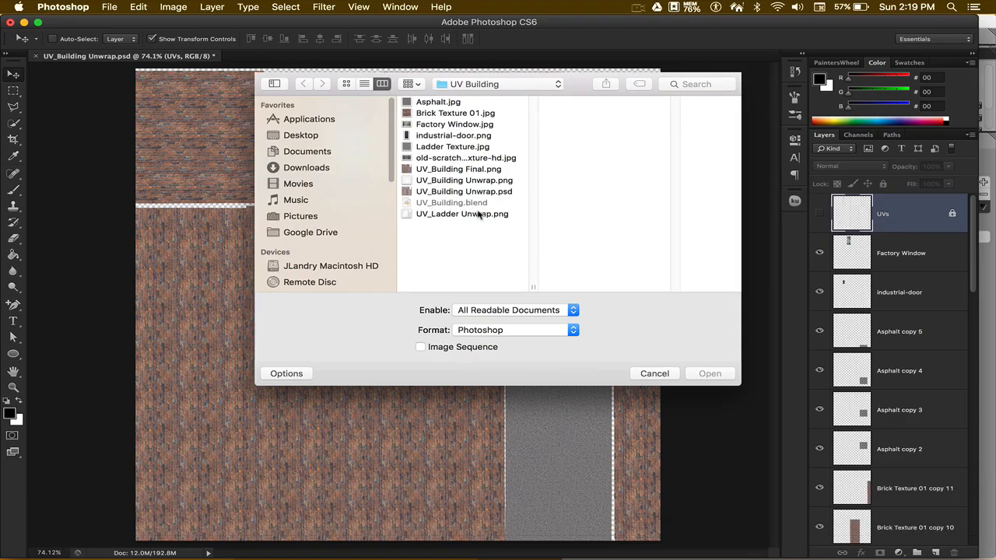
double_click(480, 214)
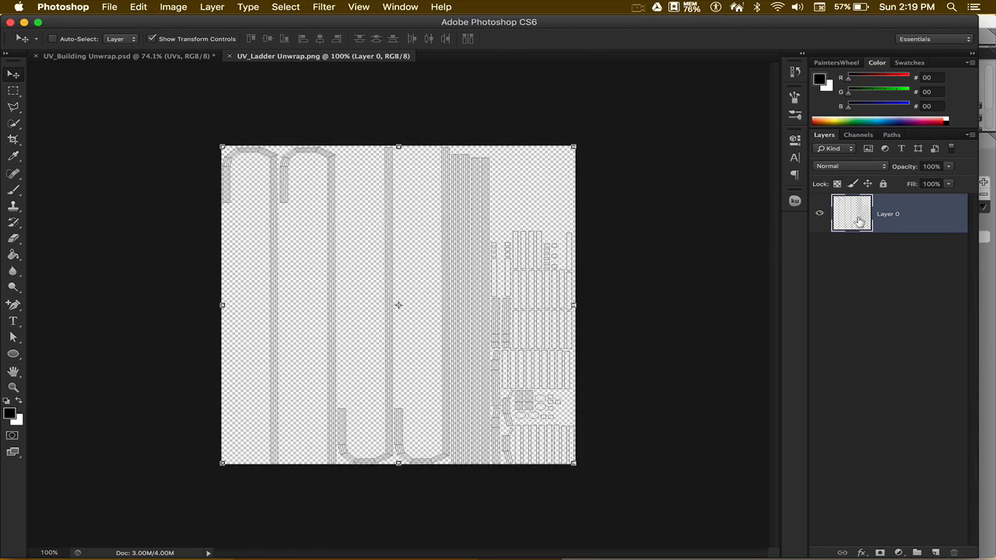
Rename the ladder document's only layer to UVs and lock it completely
double_click(887, 214)
text(UVs)
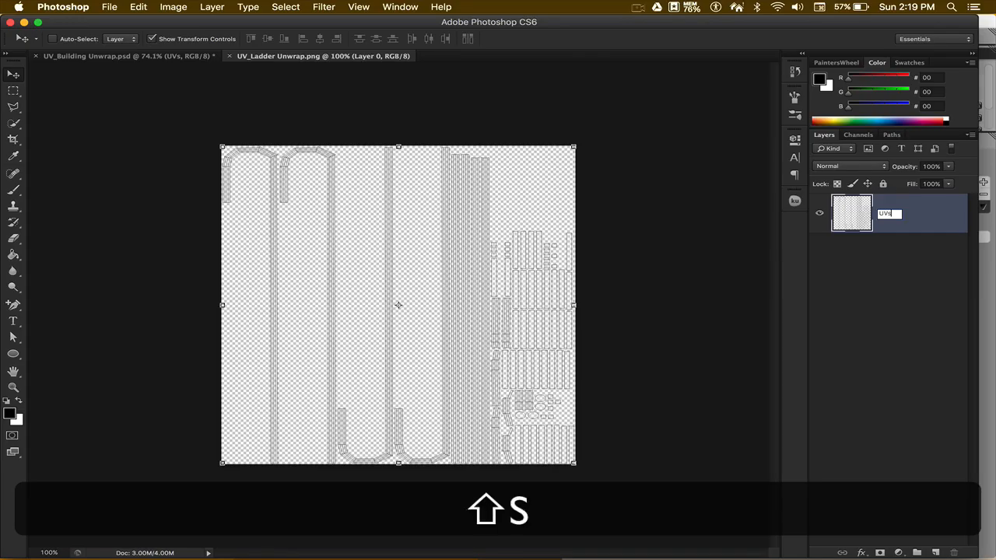
key(Return)
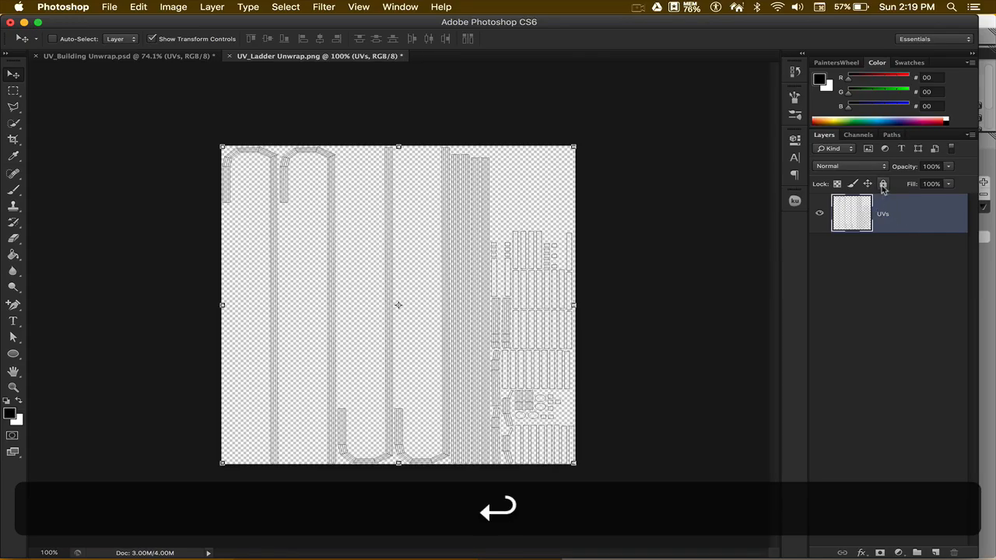
click(899, 271)
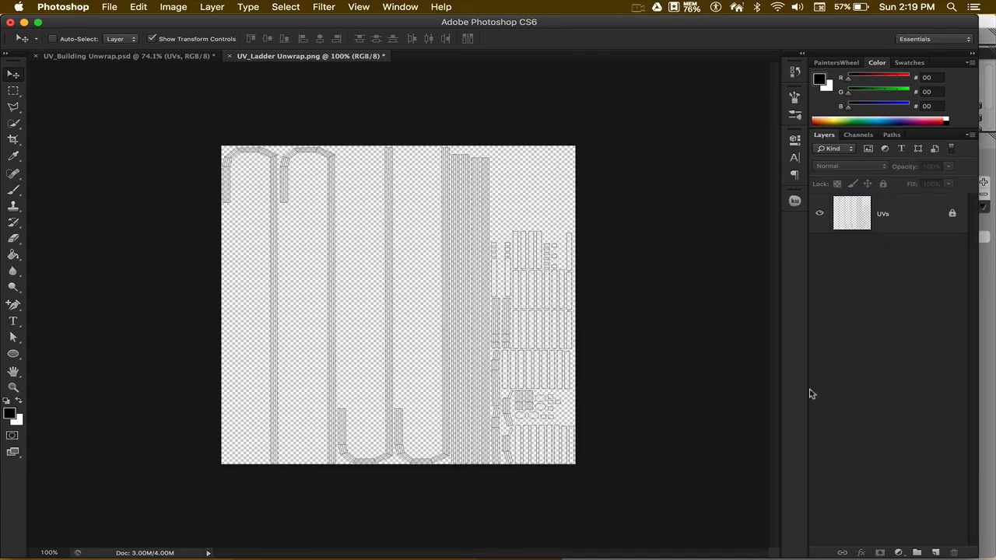
Place Ladder Texture.jpg from the Desktop's UV Building folder into the ladder unwrap document at its original size
key(super+Tab)
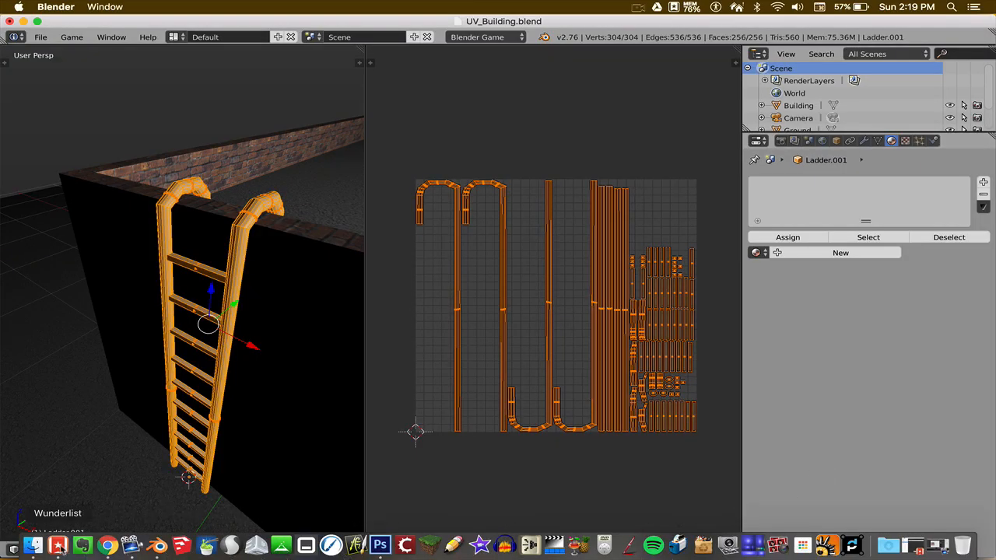
click(33, 545)
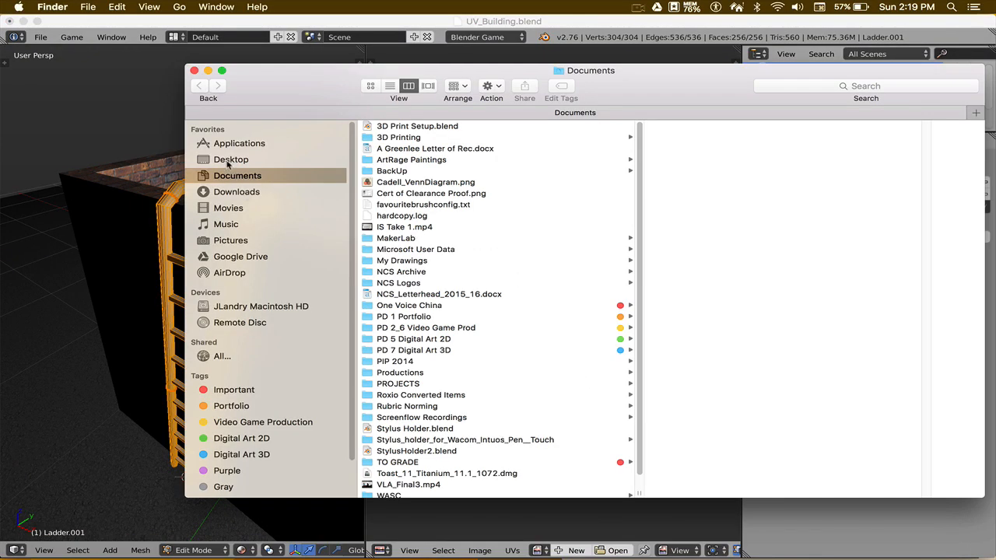
click(228, 161)
click(411, 227)
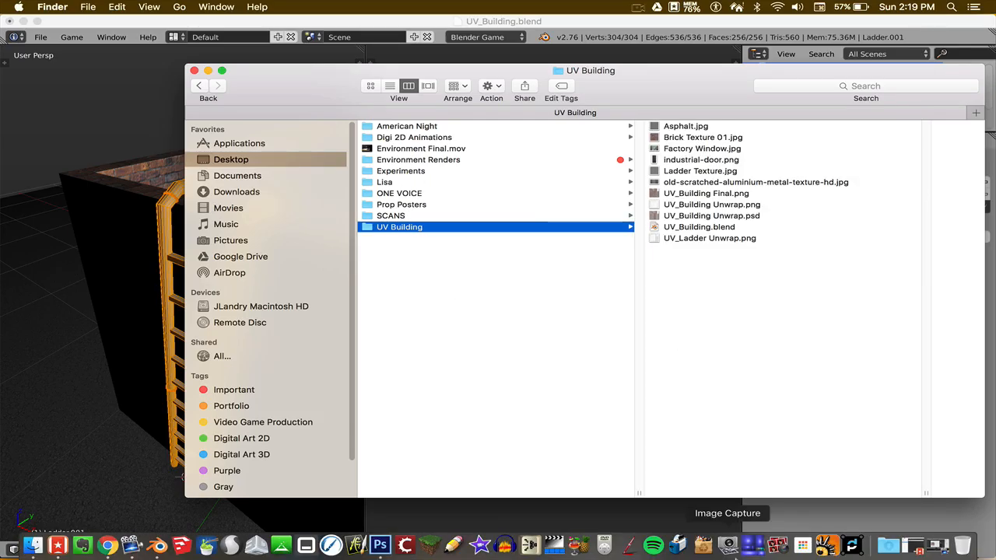
click(379, 545)
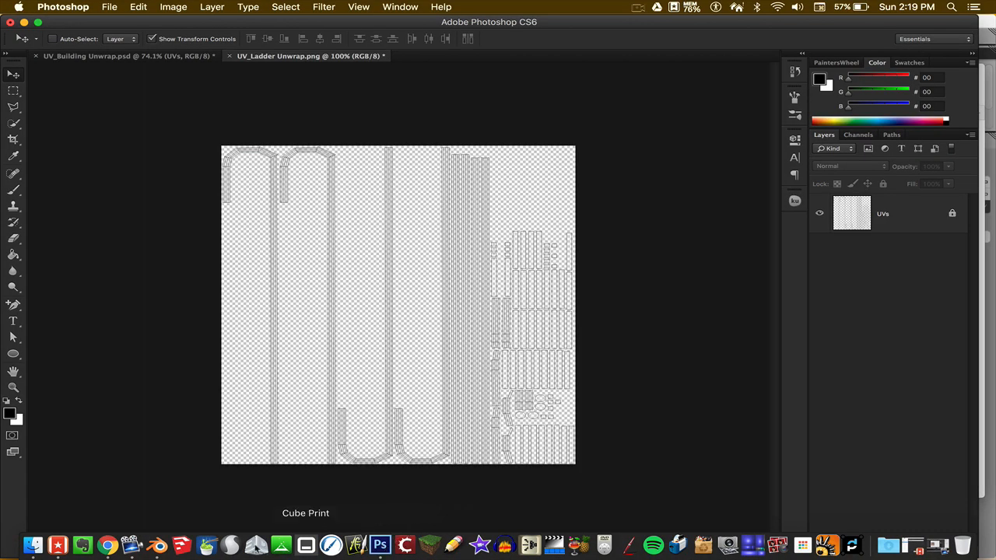
click(33, 545)
drag(619, 105, 454, 302)
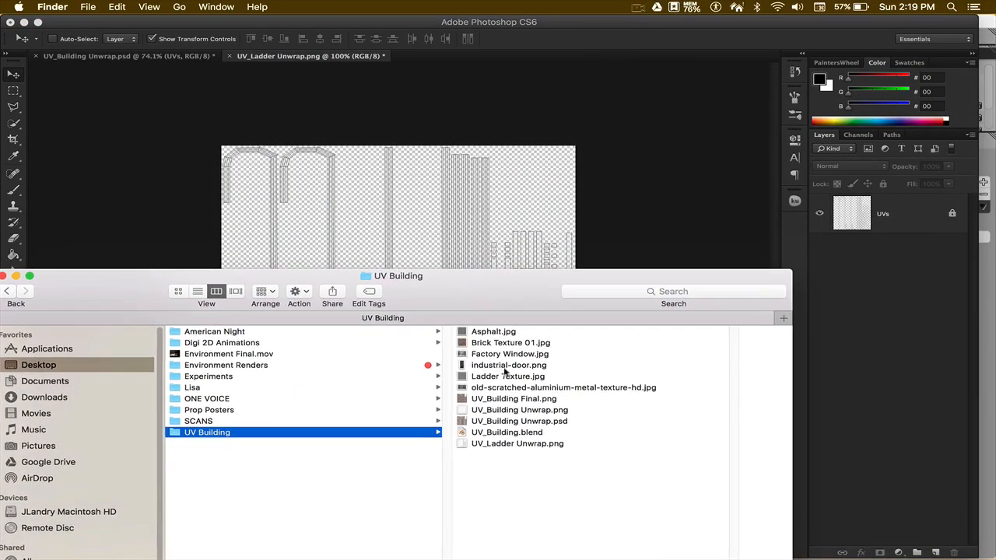
drag(511, 378, 501, 191)
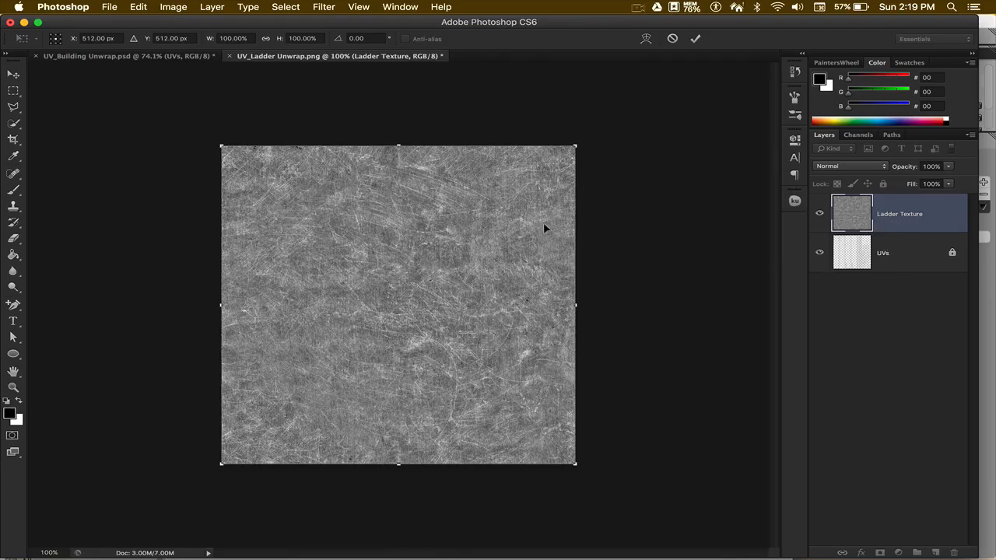
key(Return)
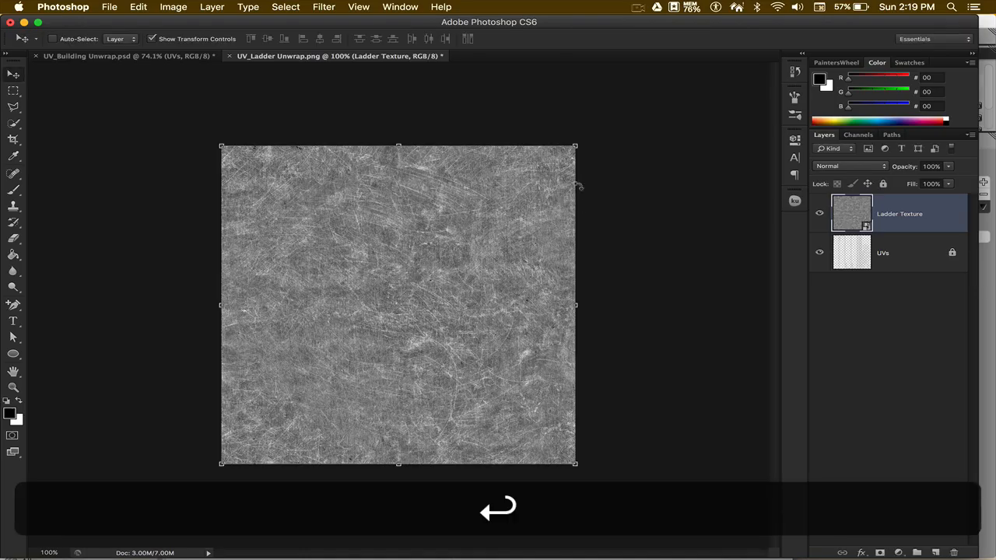
Move the Ladder Texture layer beneath the UVs layer and adjust its scale slightly from the upper-right corner to fit the canvas
drag(882, 221, 891, 279)
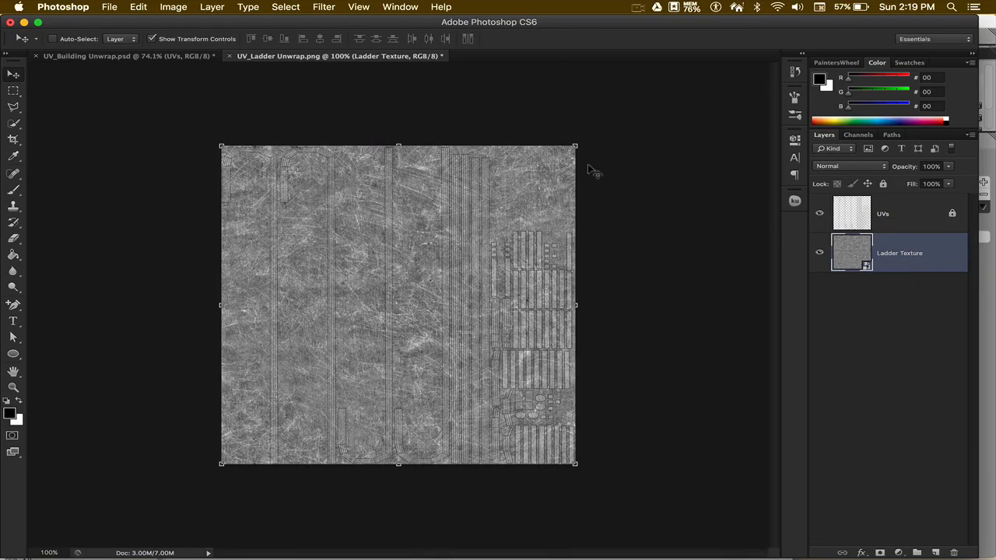
mouse_move(572, 144)
shift+mouse_down()
mouse_move(455, 236)
mouse_move(569, 149)
mouse_move(581, 152)
shift+mouse_up()
key(Return)
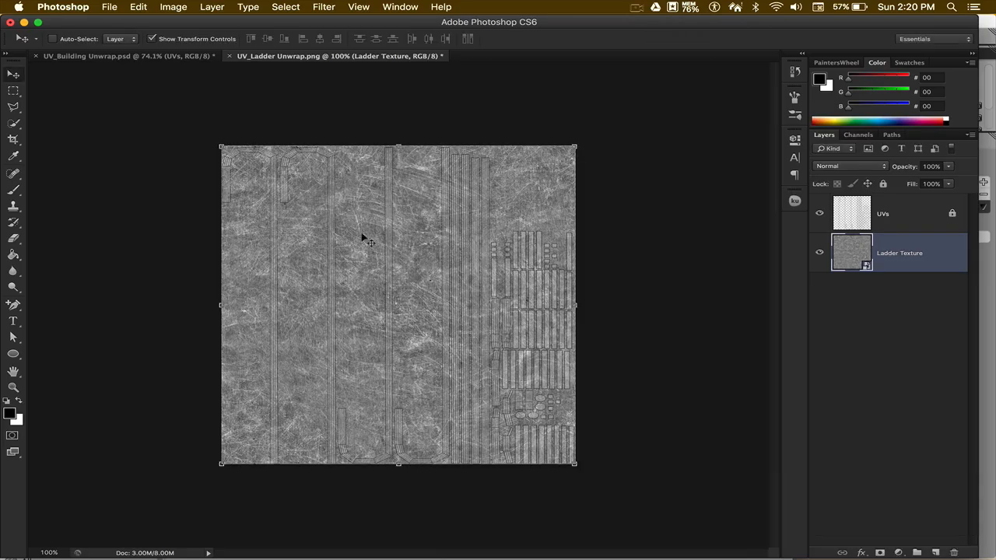
click(958, 393)
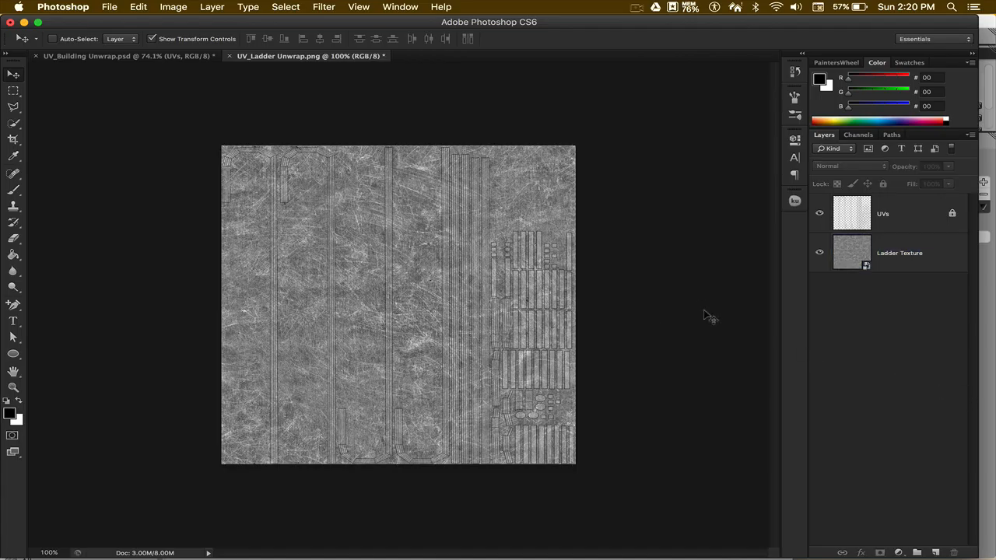
click(879, 257)
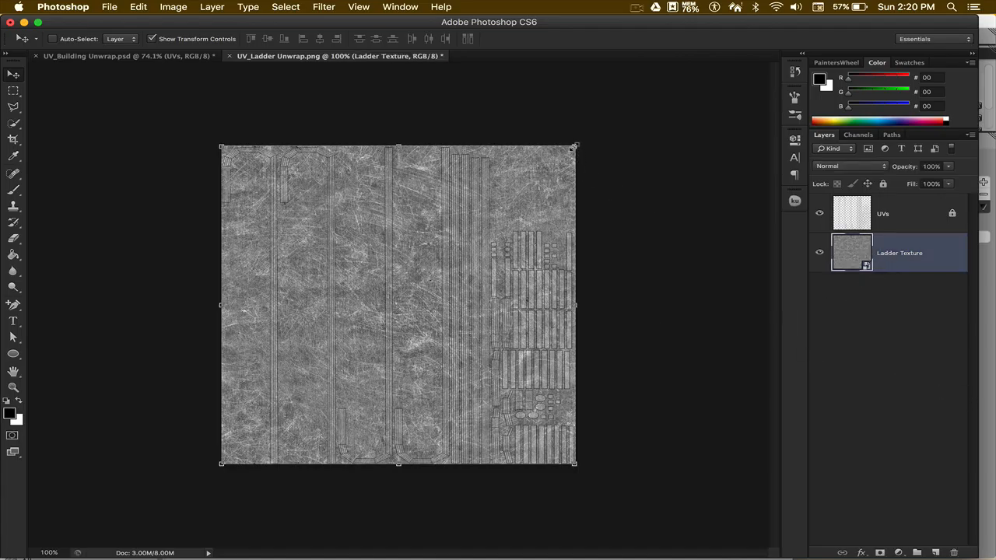
click(942, 329)
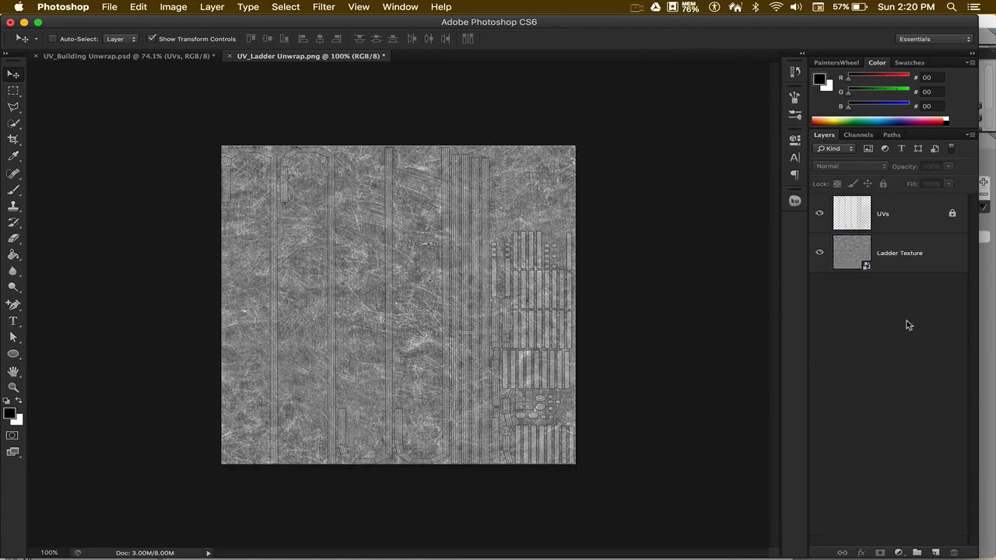
Rasterize the Ladder Texture layer and apply a Brightness/Contrast adjustment with brightness -138 and contrast 82
click(881, 254)
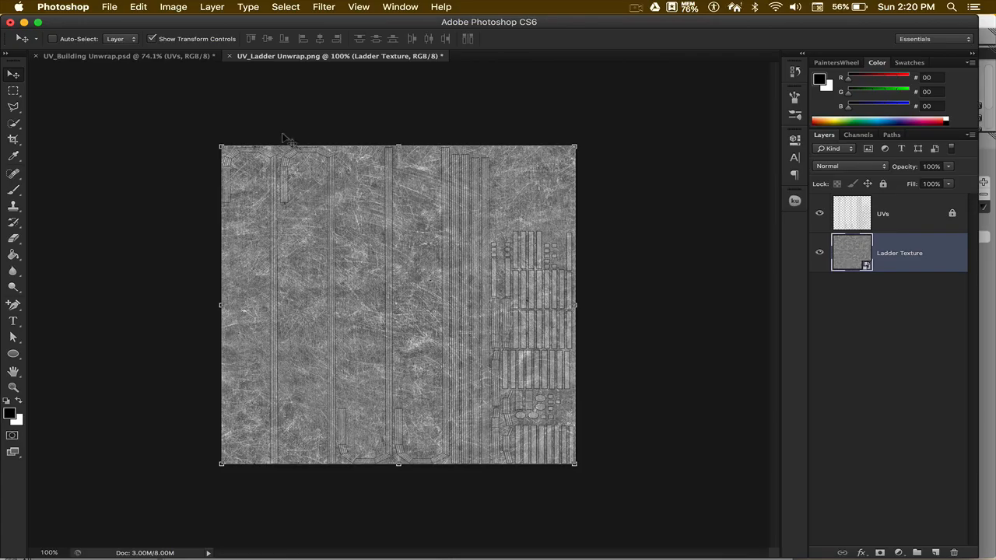
click(166, 10)
mouse_move(178, 49)
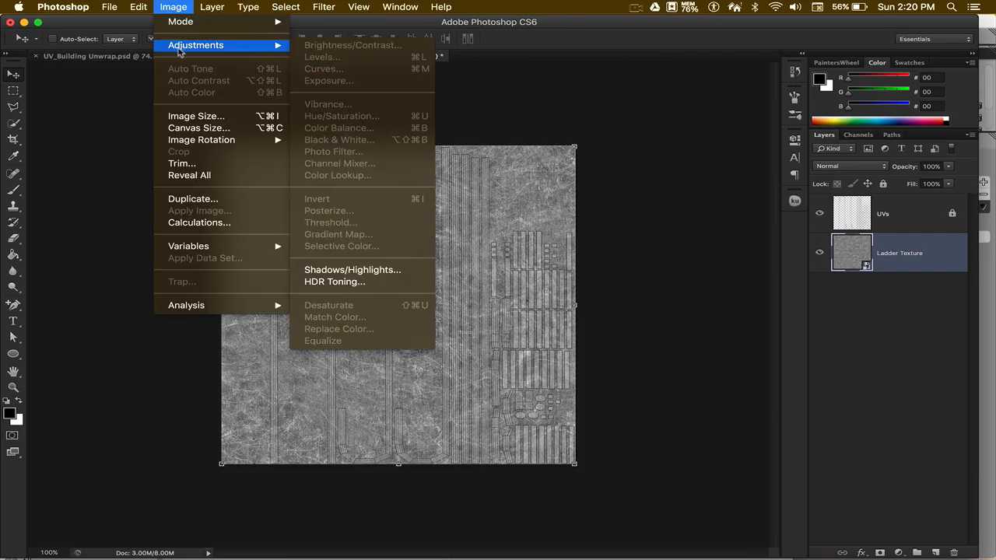
click(358, 49)
drag(634, 171, 580, 171)
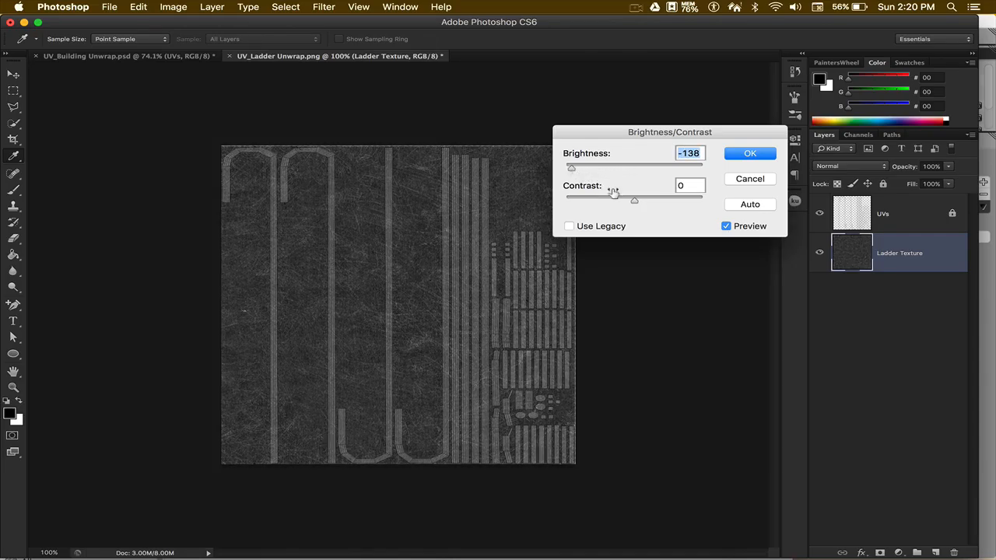
drag(634, 201, 683, 202)
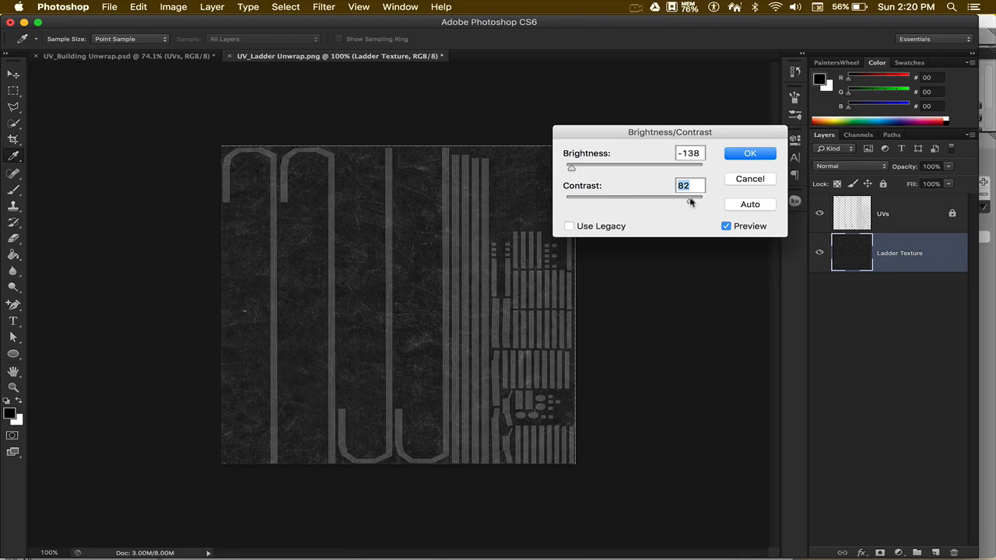
click(733, 154)
Examine the darkened metal texture up close beneath the ladder's UV islands, then view the whole canvas
key(v)
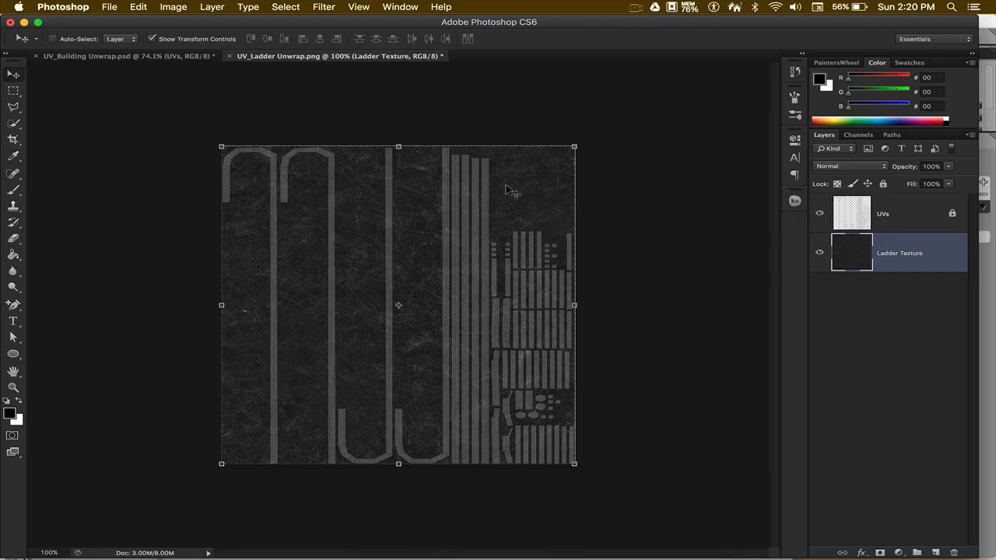
key(z)
click(345, 160)
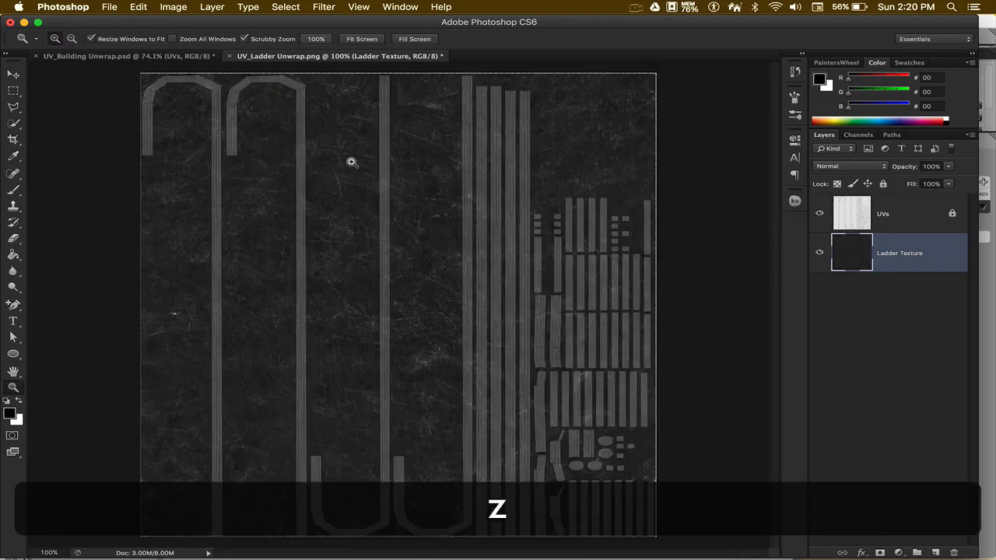
click(367, 166)
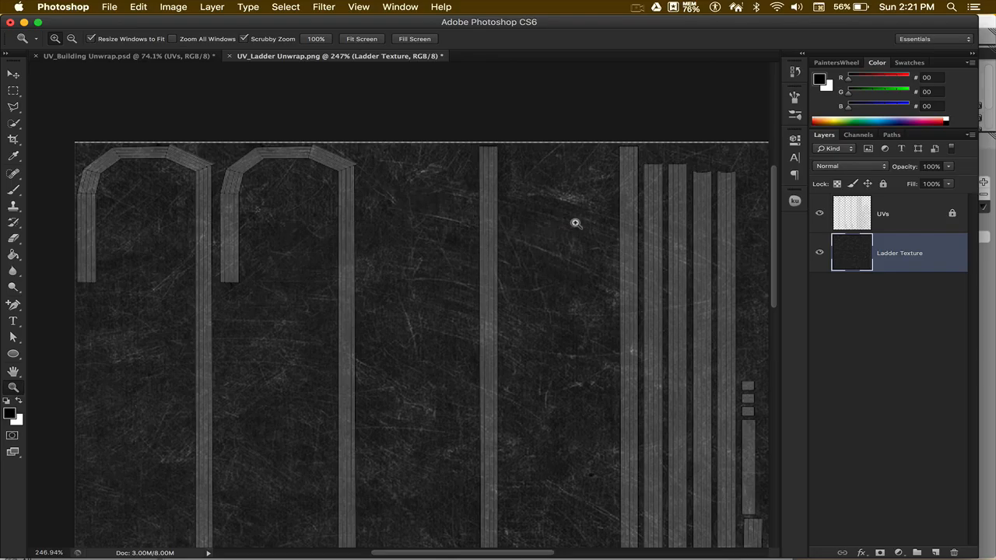
drag(611, 224, 396, 182)
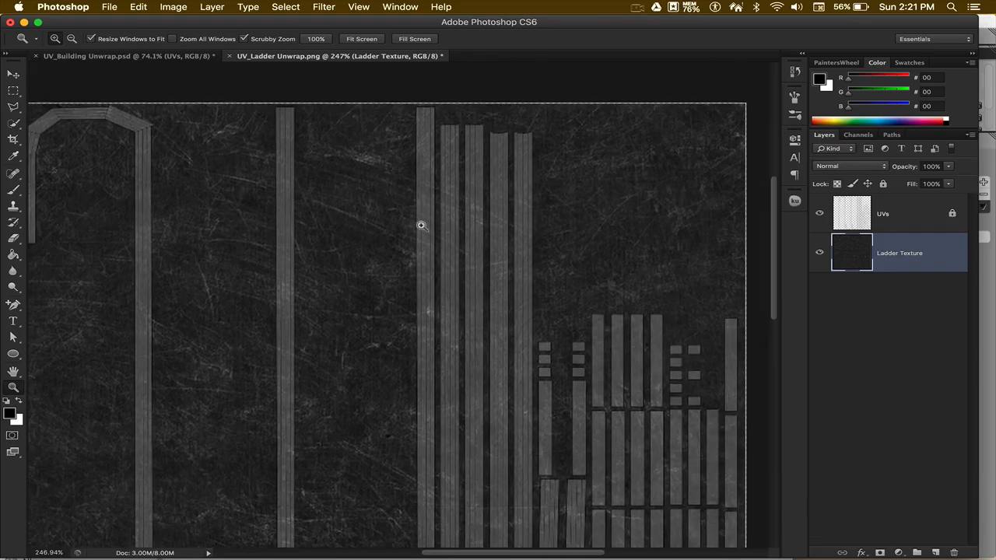
key(super+0)
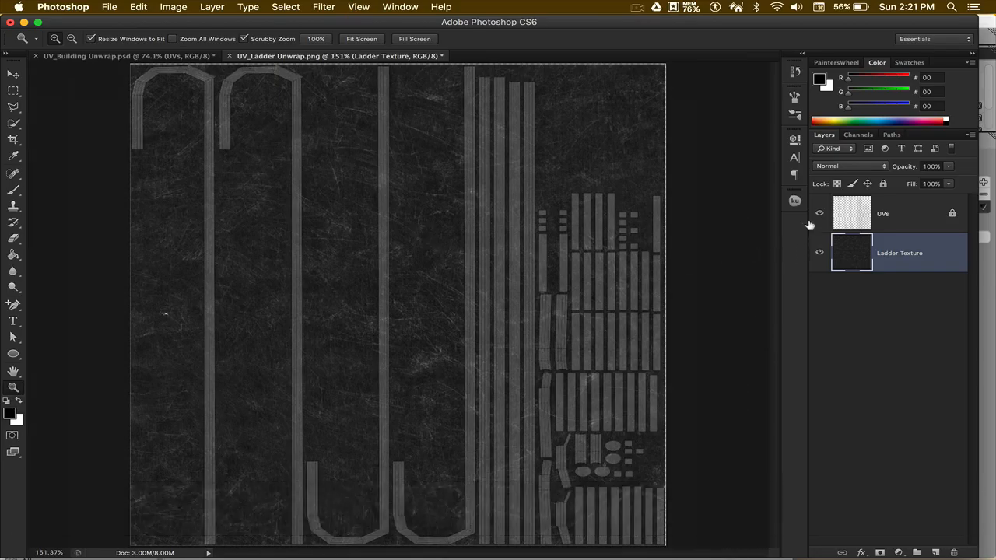
Hide the UVs layer and scale the Ladder Texture layer proportionally to 100.49% so it covers the canvas edges
click(818, 214)
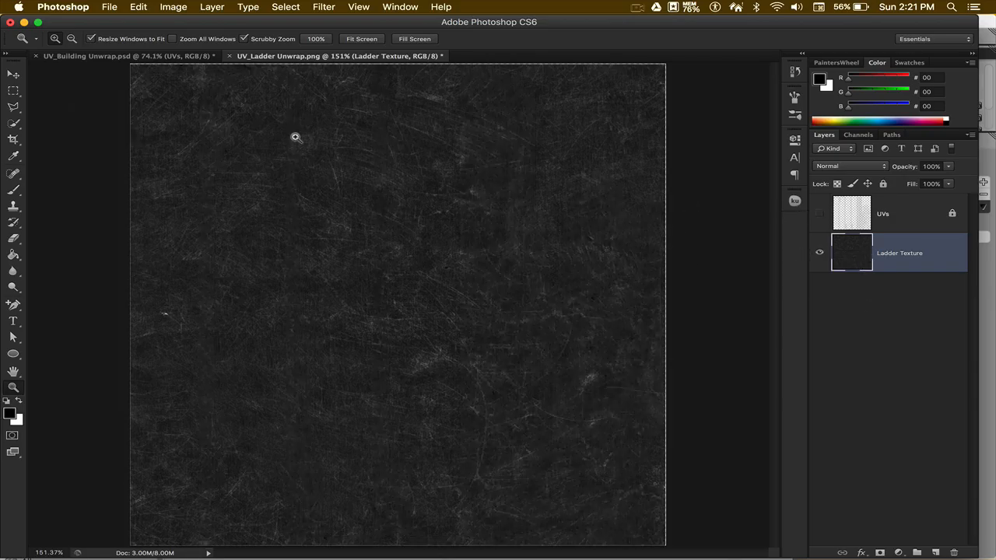
key(super+0)
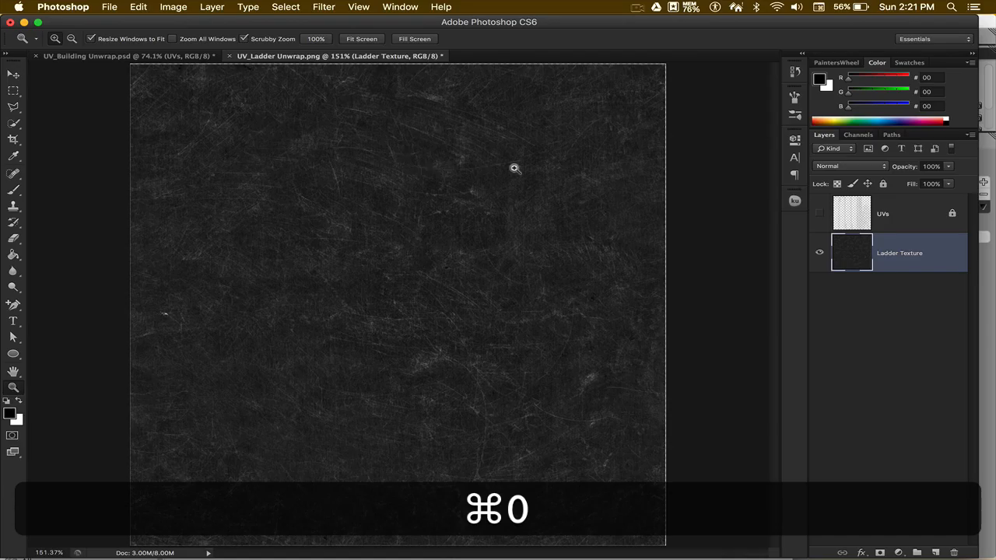
click(14, 75)
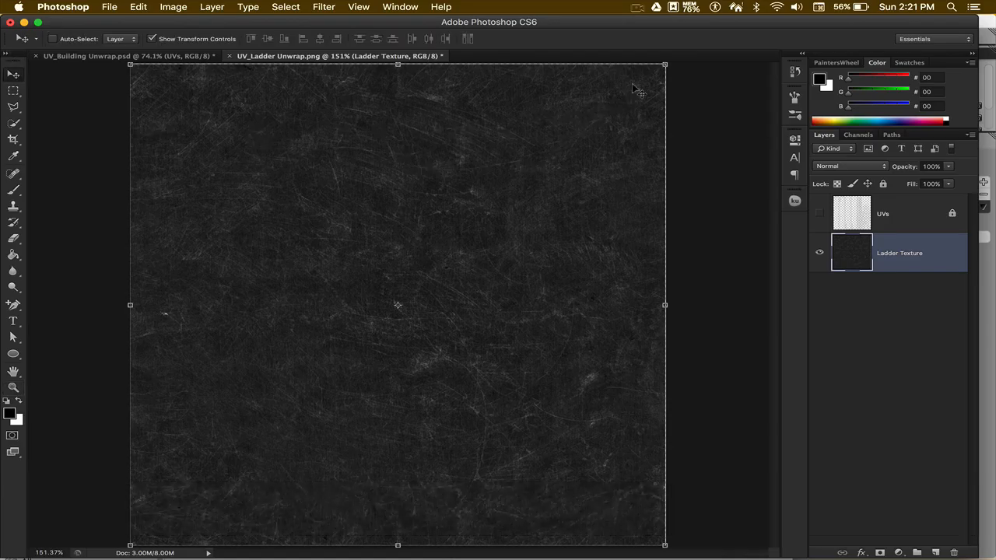
shift+drag(664, 64, 666, 61)
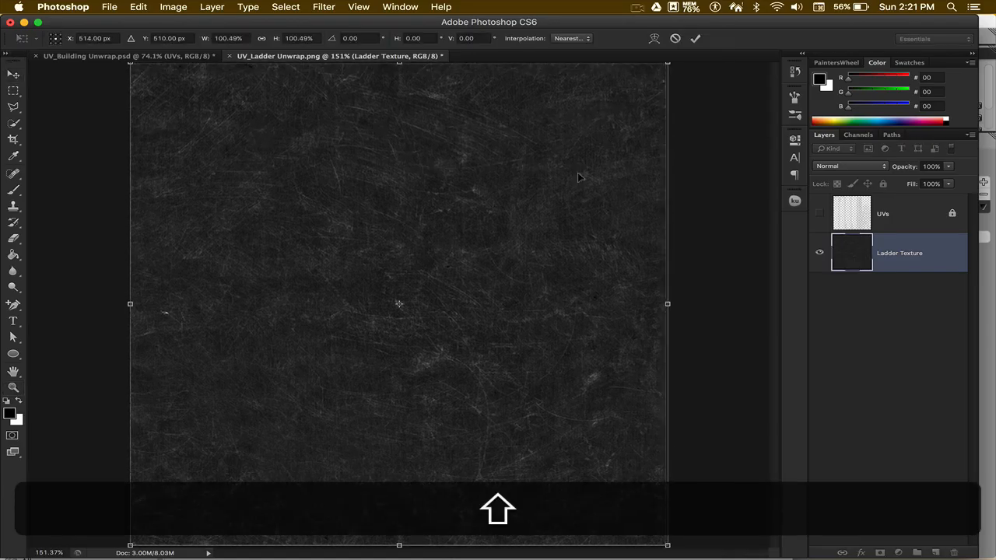
key(Return)
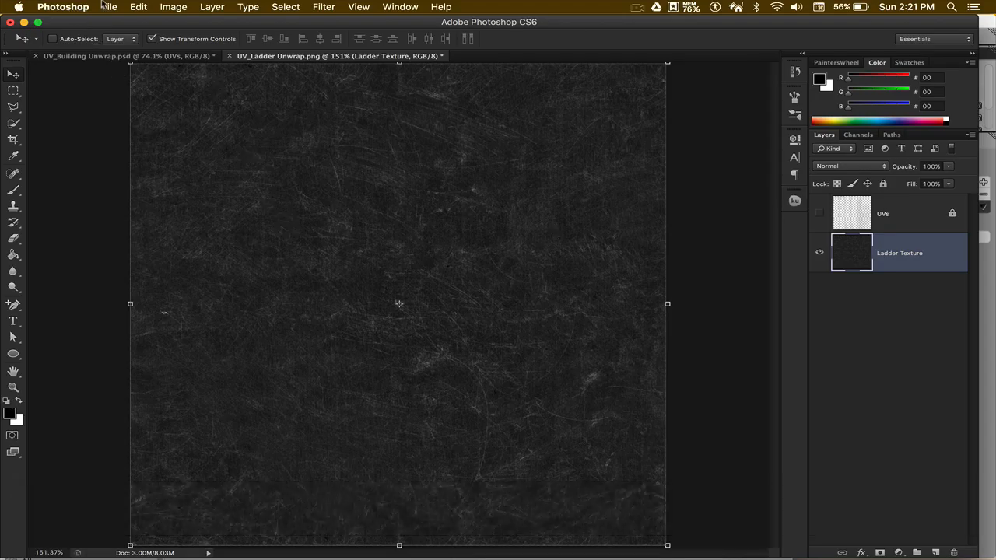
Save the layered document as UV_Ladder Unwrap.psd in the UV Building folder
click(109, 7)
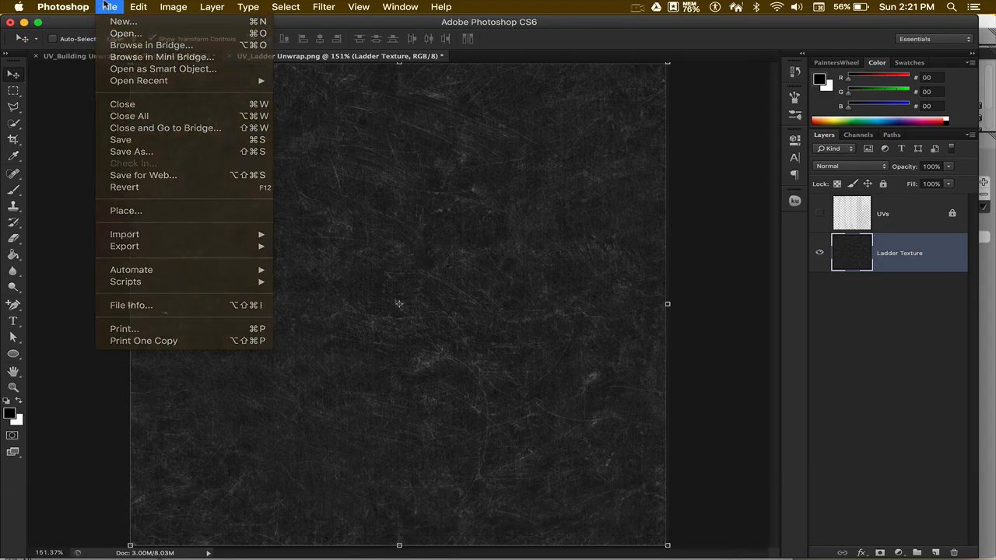
click(107, 7)
click(109, 6)
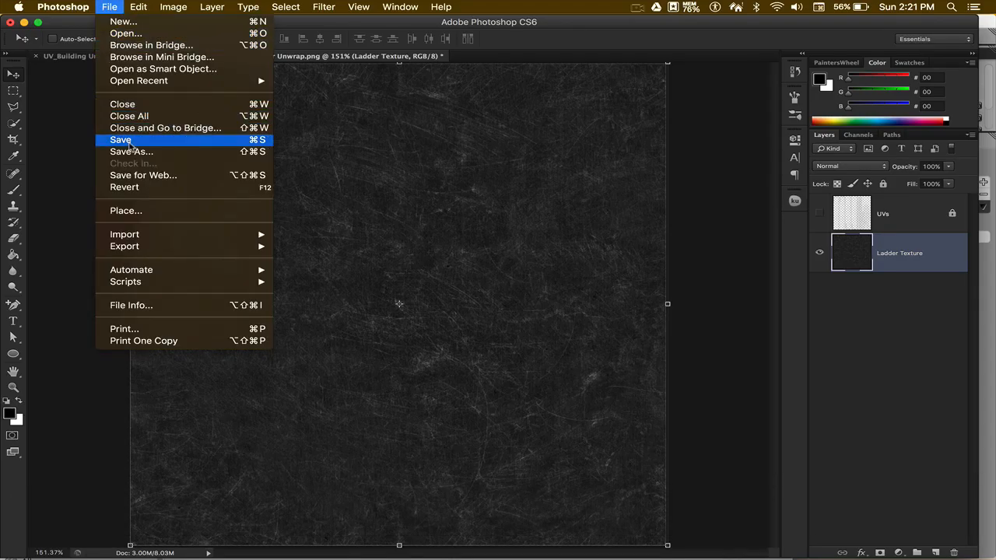
click(123, 140)
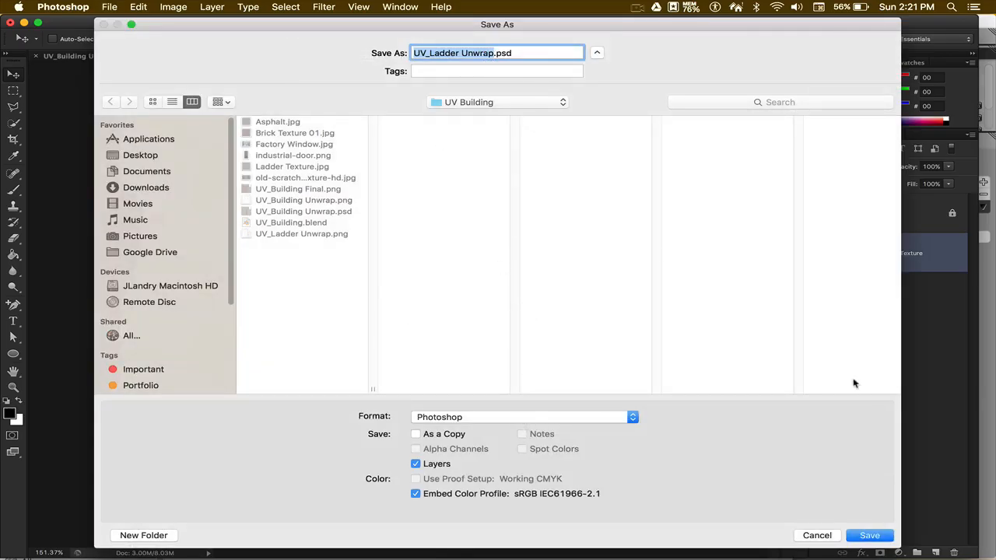
click(864, 535)
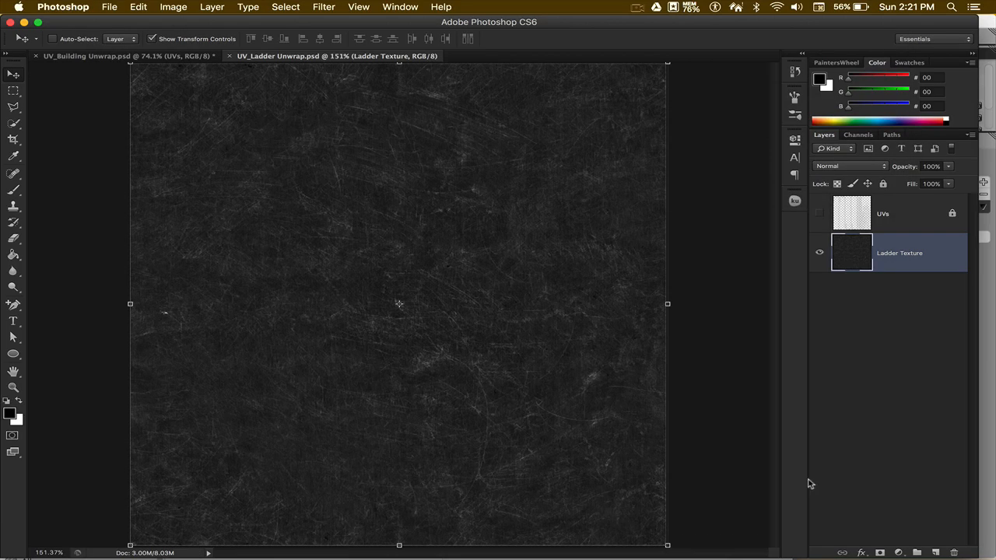
Save a PNG copy named UV_Ladder Final.png in the UV Building folder with smallest compression and no interlacing
click(109, 6)
click(131, 151)
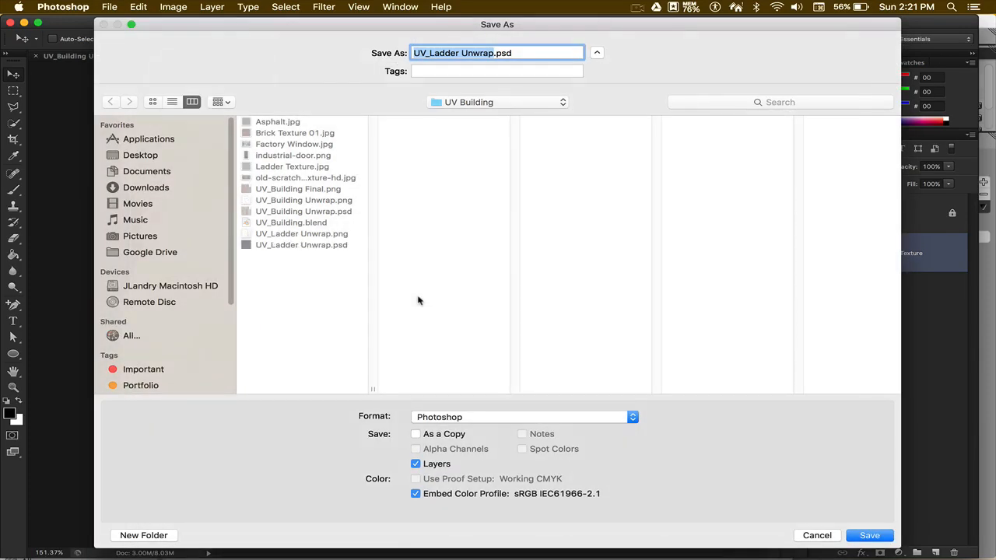
click(452, 417)
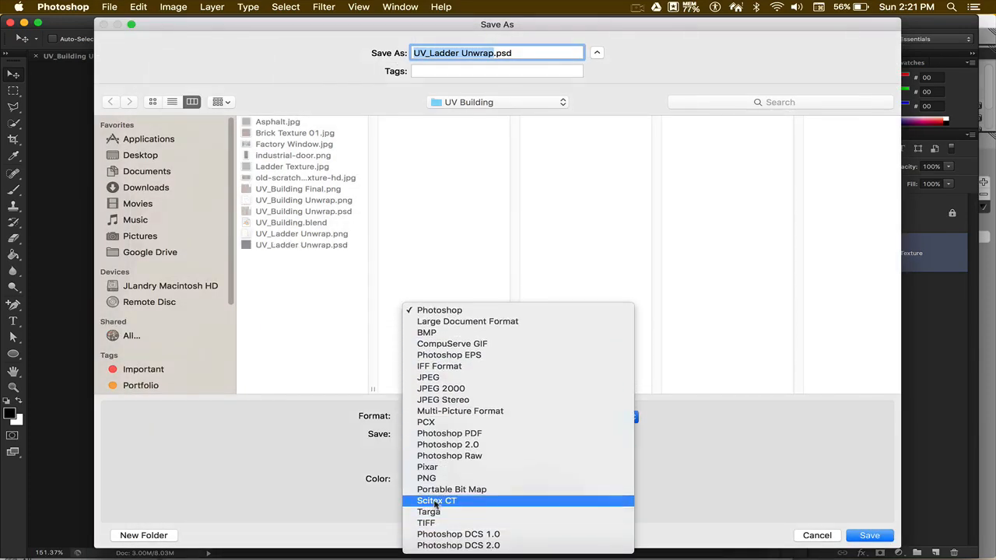
click(432, 479)
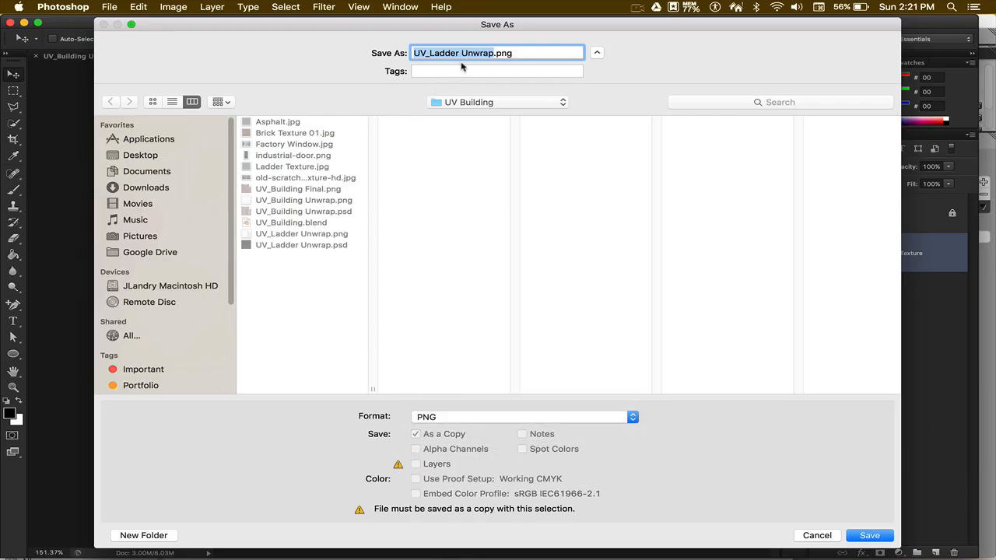
click(492, 53)
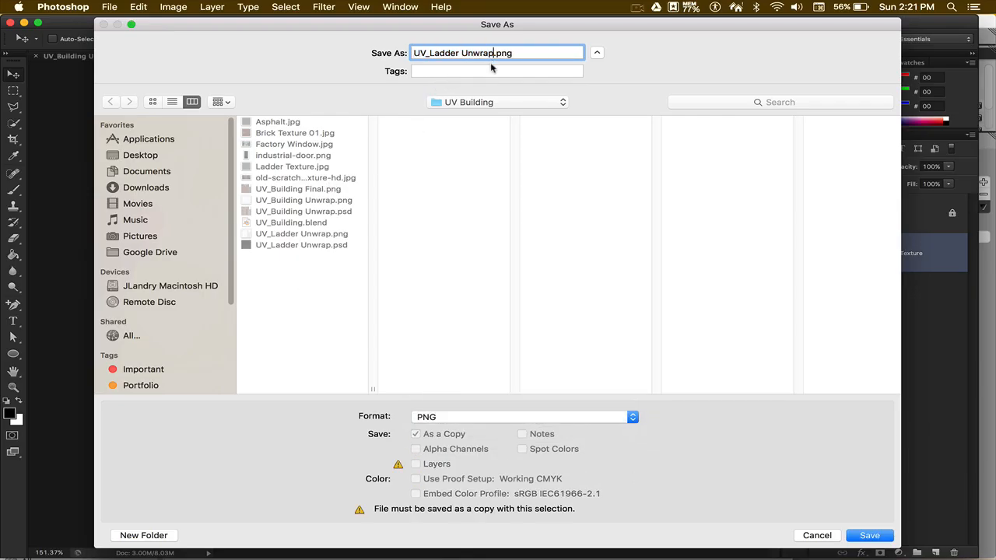
key(BackSpace)
key(BackSpace)
key(BackSpace)
key(BackSpace)
key(BackSpace)
key(BackSpace)
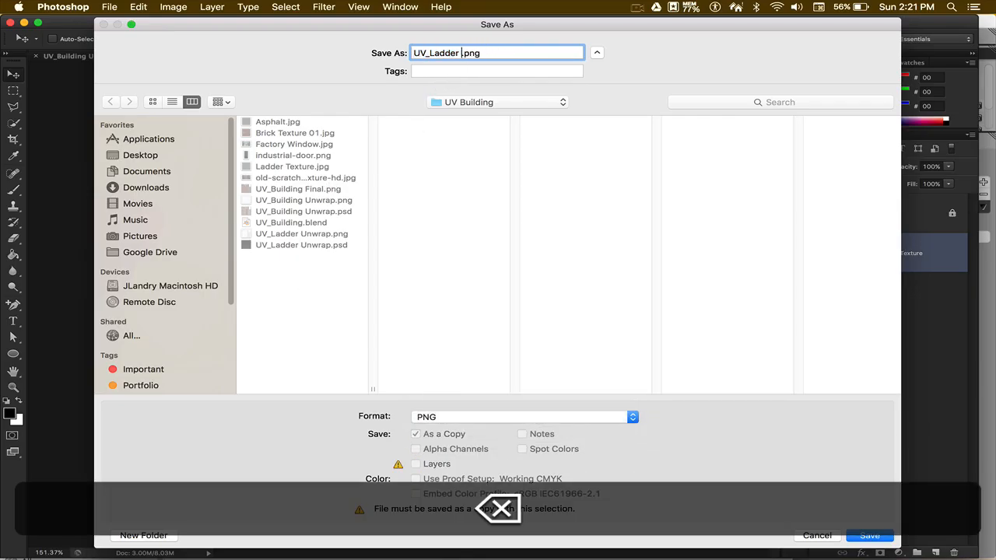
text(Final)
key(Return)
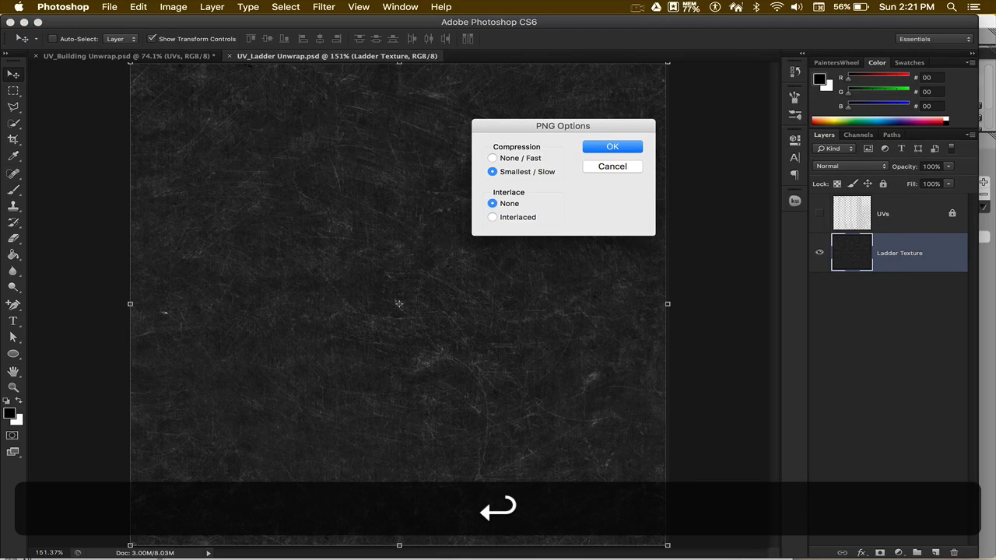
key(Return)
Switch to Blender, give the ladder a new material named Ladder Mat, and set its specular intensity to 0.108
key(super+Tab)
key(super+Tab)
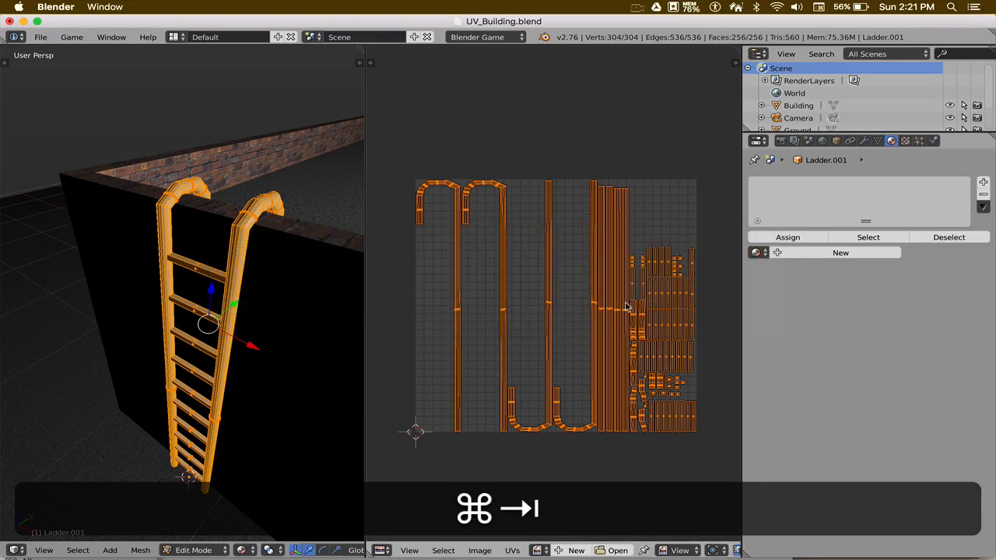
click(835, 253)
double_click(818, 255)
text(L)
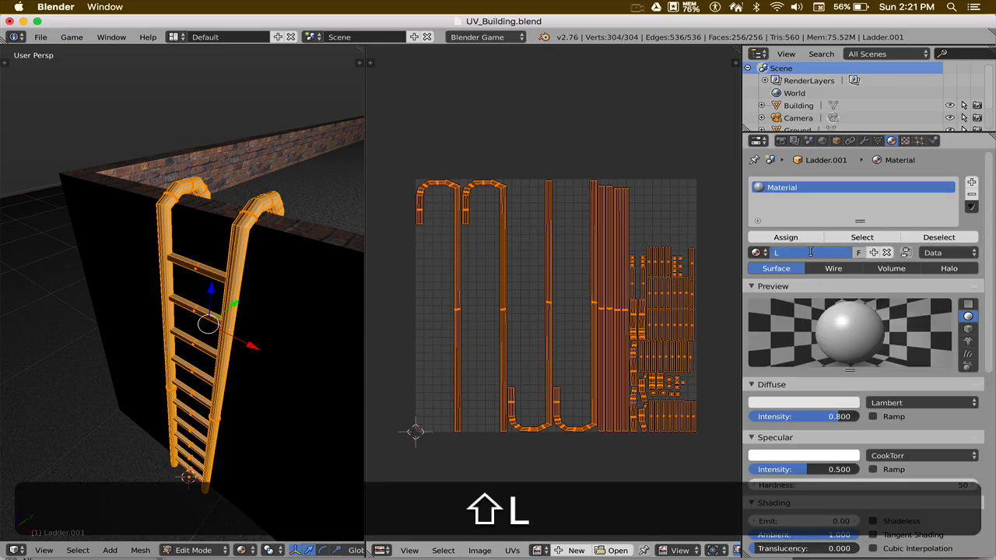
text(adder Mat)
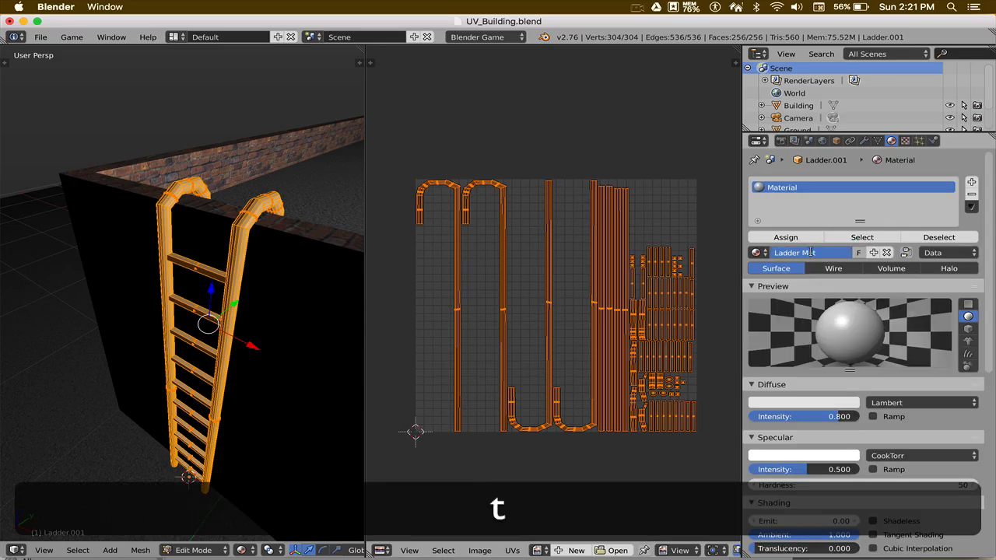
key(Return)
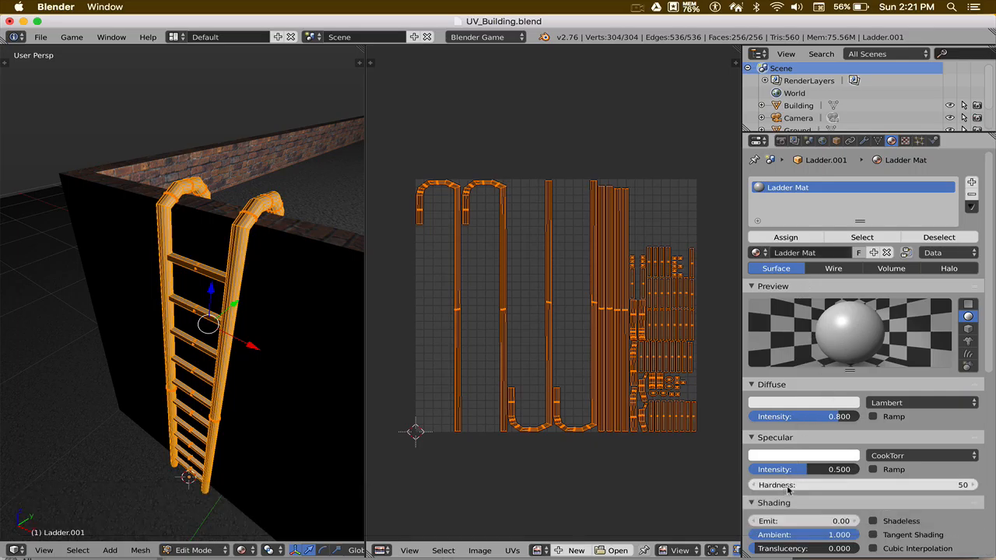
drag(806, 469, 779, 469)
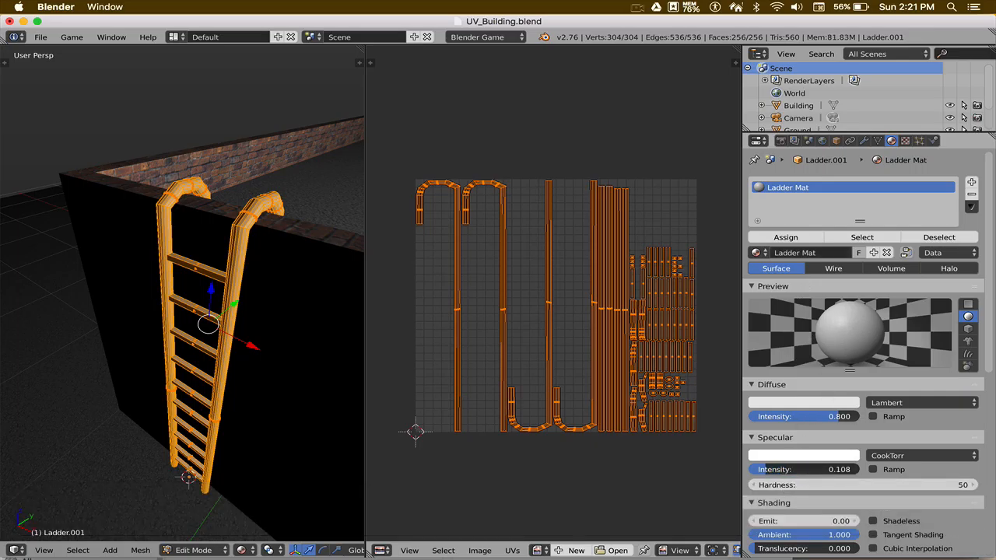
Add a new image texture named Ladder Tex to the Ladder Mat material
click(905, 143)
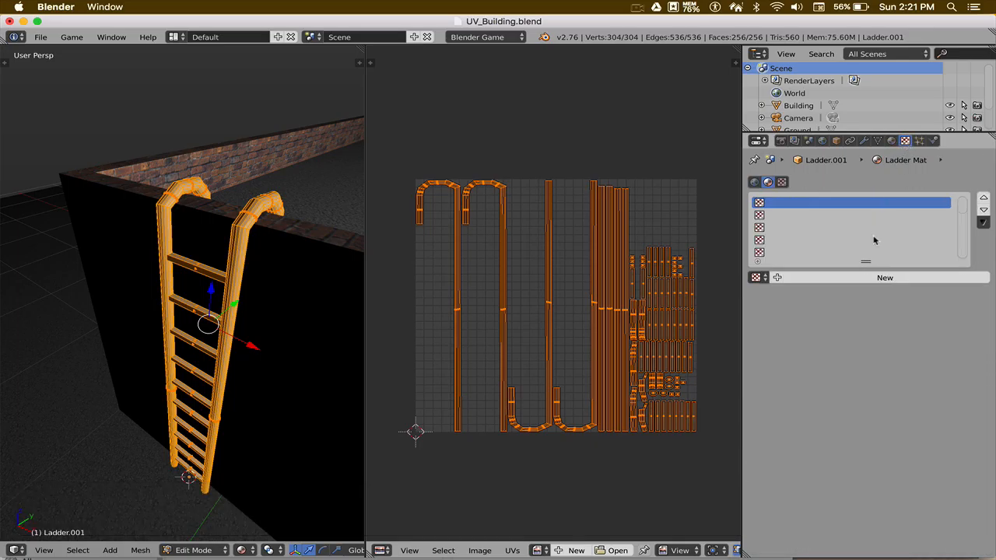
click(900, 277)
click(856, 278)
text(La)
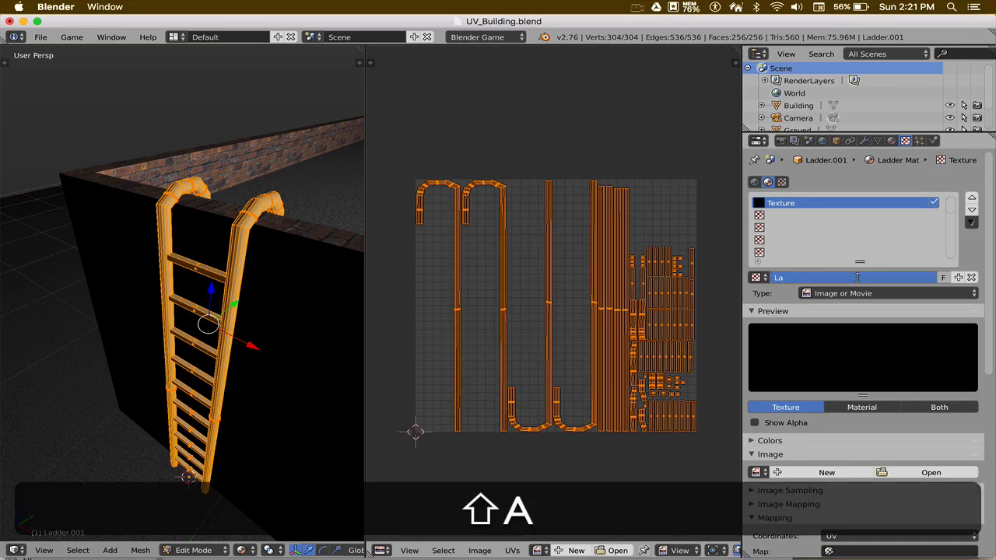
text(dder Tex)
key(Return)
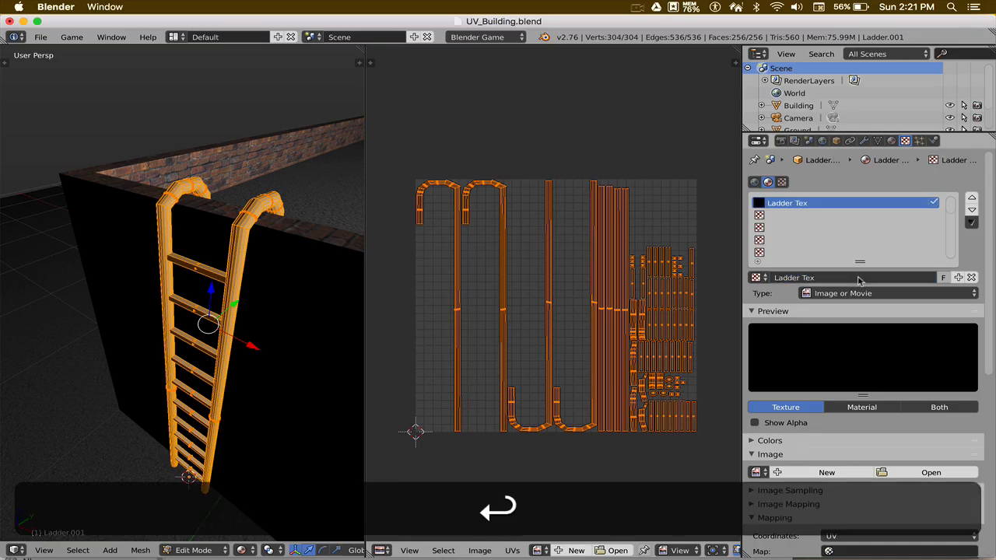
Load UV_Ladder Final.png from the UV Building folder as the image for Ladder Tex
click(924, 474)
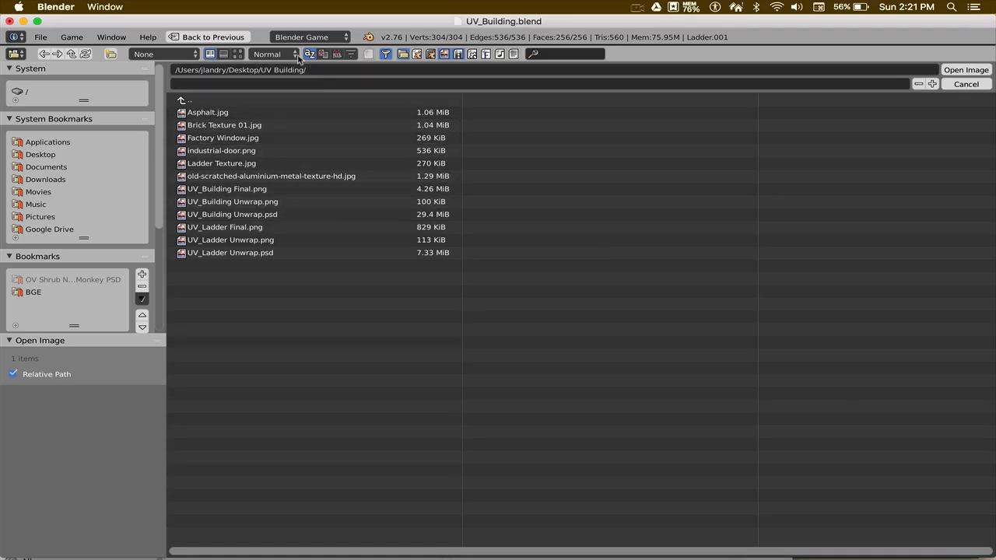
click(238, 55)
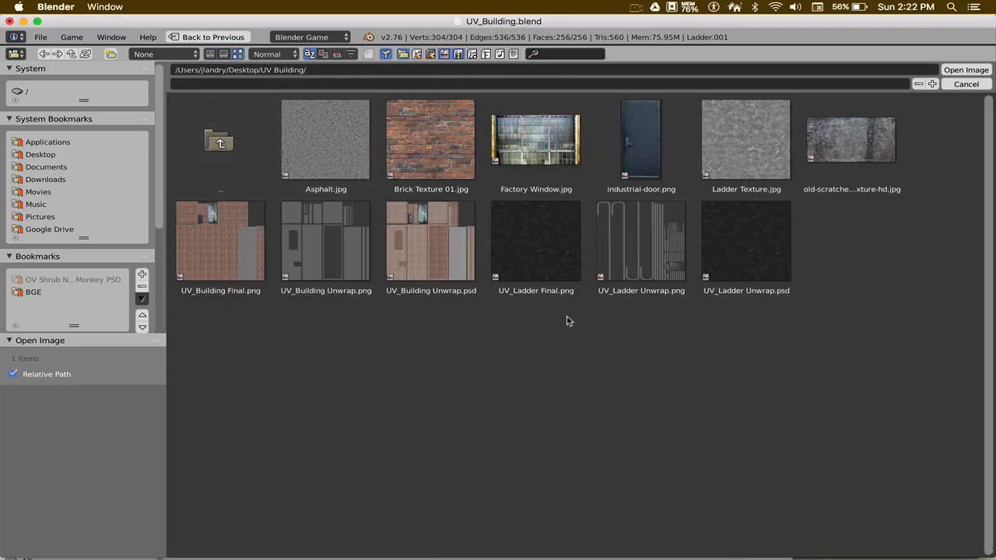
double_click(536, 245)
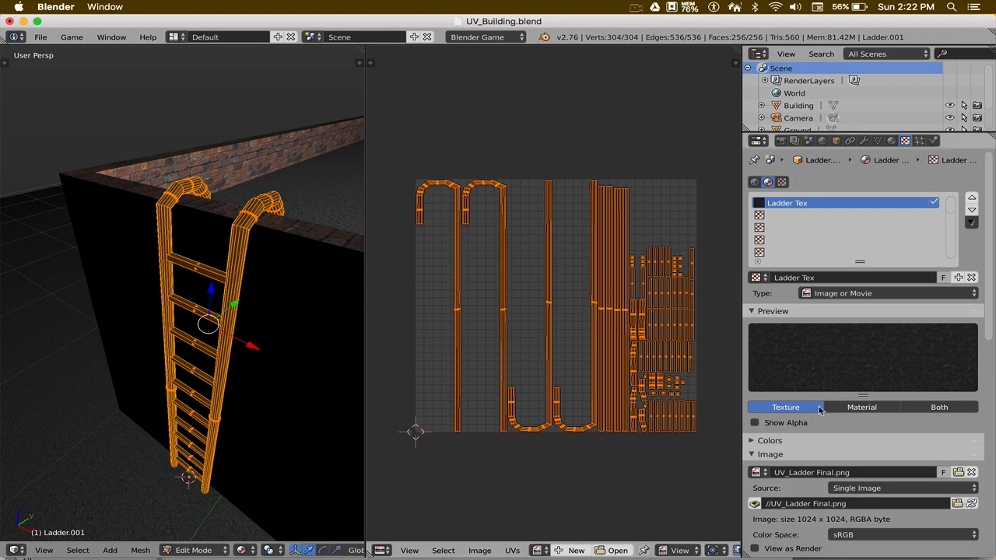
scroll(817, 410, down, 4)
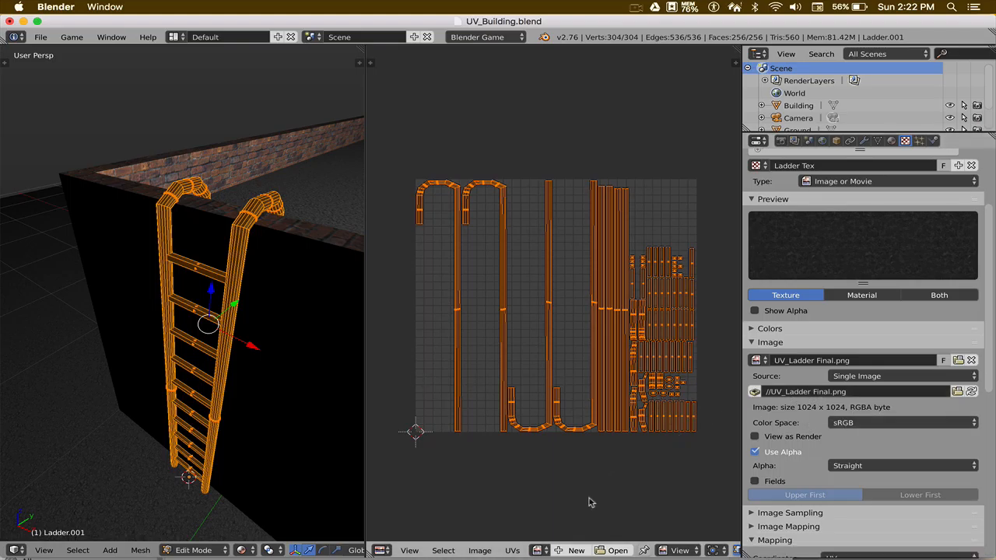
Assign UV_Ladder Final.png to the ladder's UV layout in the image editor and return the ladder to Object Mode
click(542, 550)
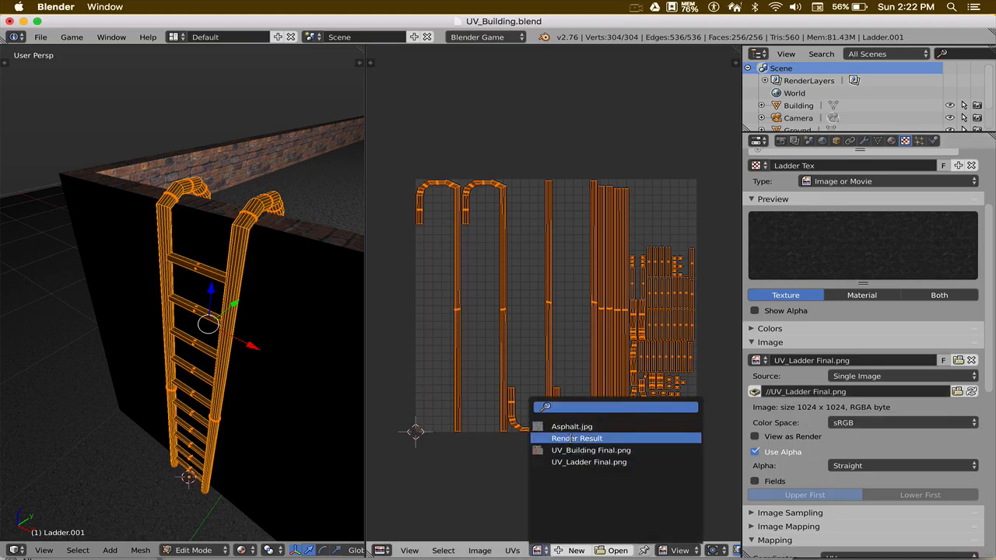
click(579, 461)
scroll(533, 334, down, 6)
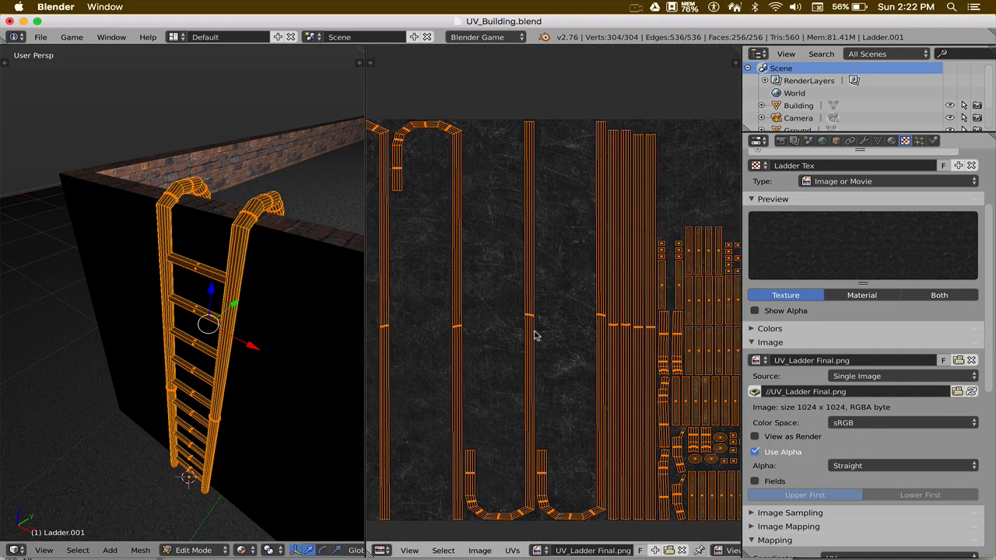
key(Tab)
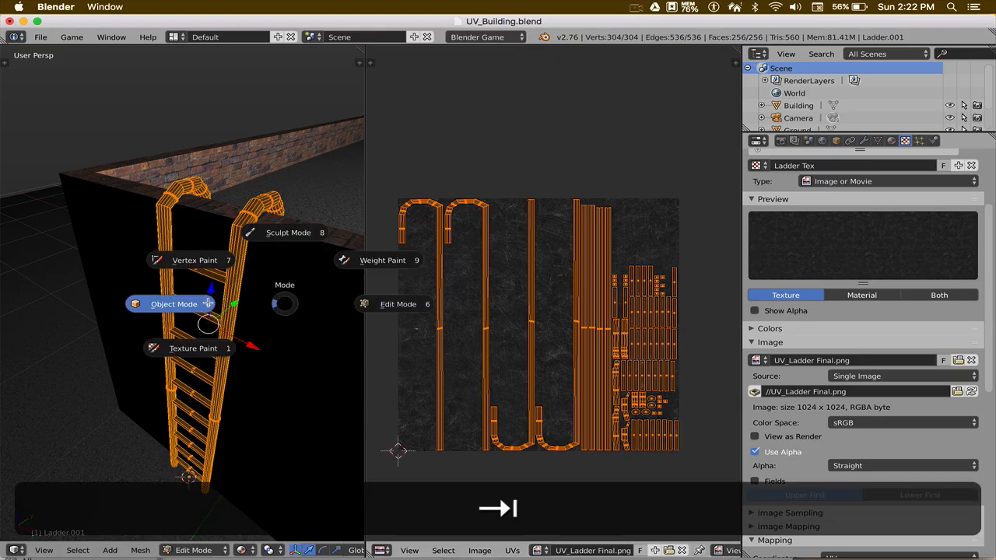
click(201, 303)
Move the lamp along the Y axis, away from the building on the ladder side
middle_drag(250, 321, 201, 350)
scroll(246, 315, down, 7)
scroll(246, 316, down, 2)
scroll(233, 351, down, 2)
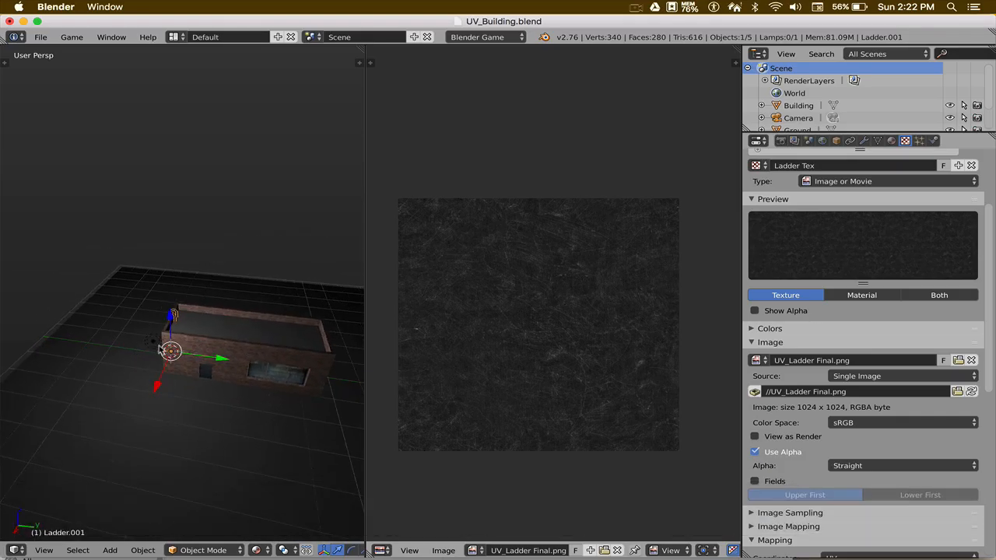
right_click(155, 343)
key(g)
key(y)
click(159, 347)
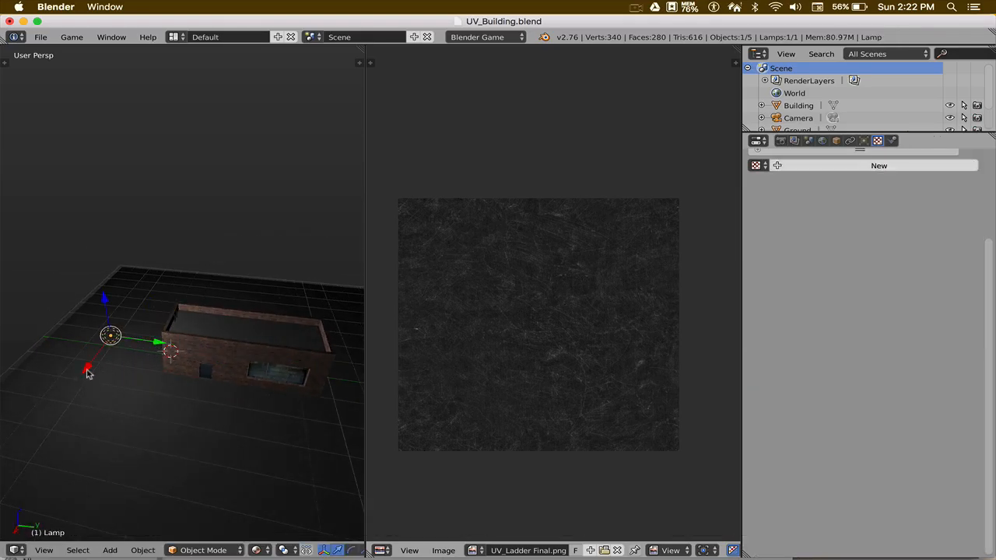
Adjust the lamp's height along the Z axis to light the ladder wall
key(g)
key(z)
click(129, 359)
middle_drag(129, 358, 219, 355)
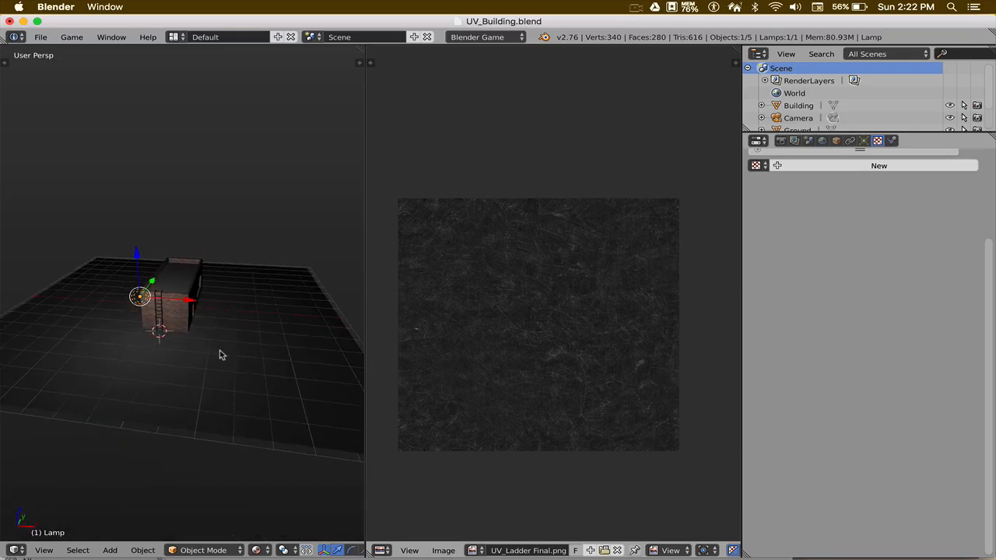
key(g)
key(z)
click(148, 285)
Examine the textured ladder against the brick wall up close
scroll(159, 307, up, 6)
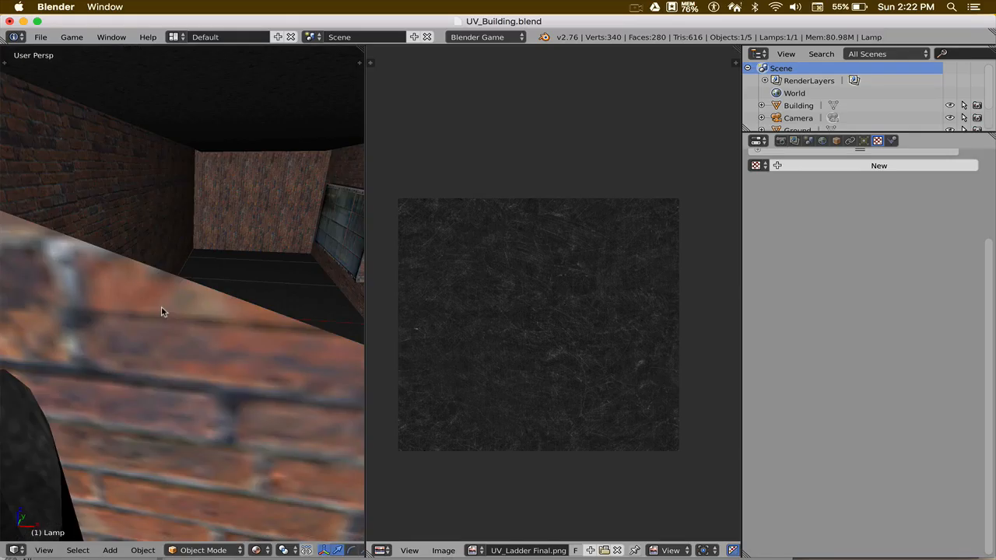
scroll(161, 312, down, 8)
shift+middle_drag(174, 315, 241, 292)
scroll(200, 285, down, 4)
scroll(229, 292, up, 4)
shift+middle_drag(200, 245, 221, 314)
shift+middle_drag(342, 304, 261, 281)
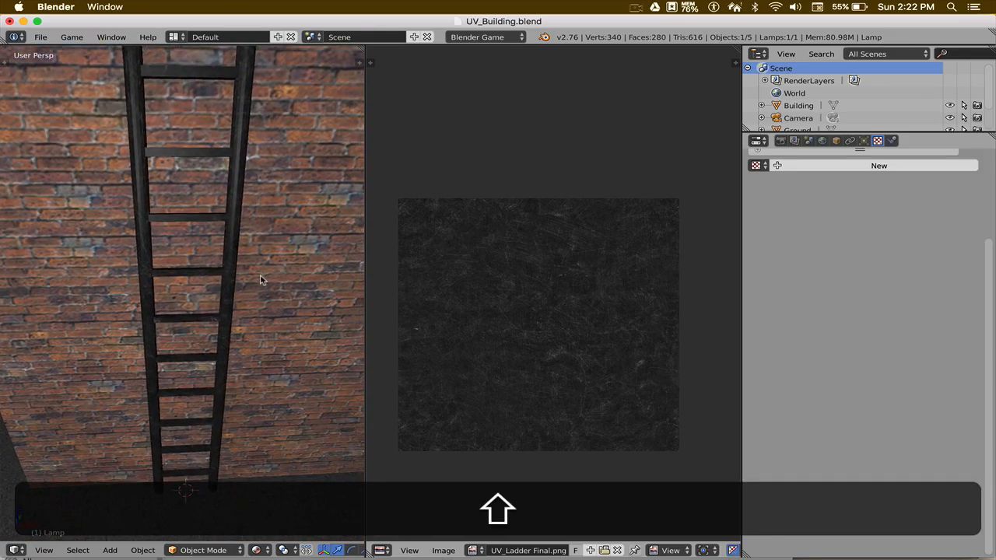
Move the lamp along the X axis and the Y axis, from the ladder wall round to the building's door wall
scroll(261, 281, down, 5)
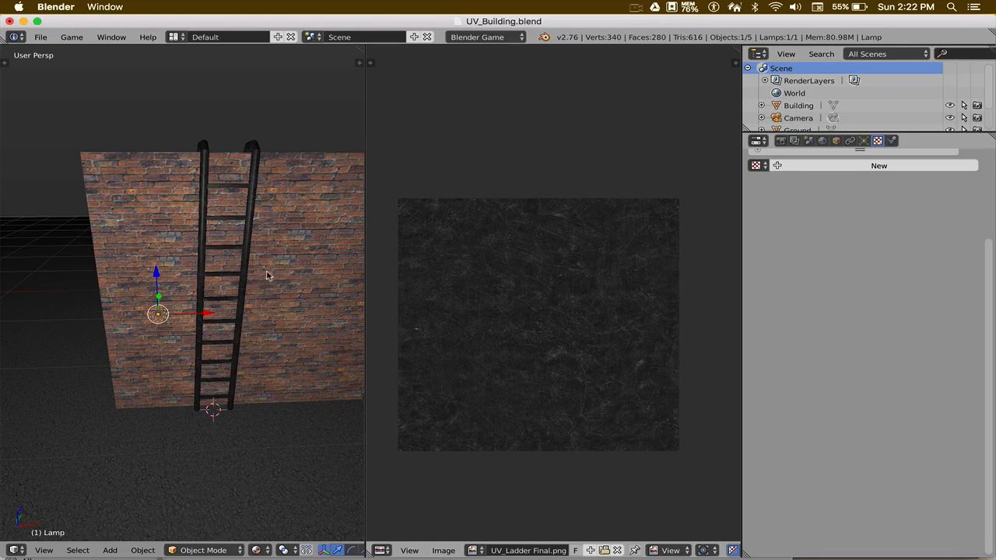
middle_drag(269, 275, 148, 310)
key(g)
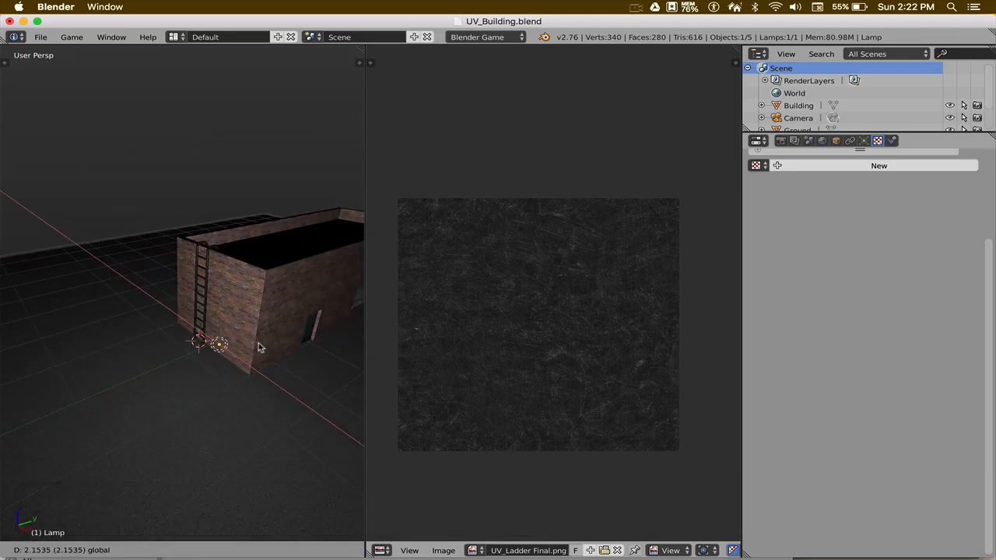
click(227, 342)
key(g)
key(y)
click(304, 314)
Adjust the lamp's height along the Z axis until it sits just below the roof edge of the door wall
shift+middle_drag(304, 313, 182, 328)
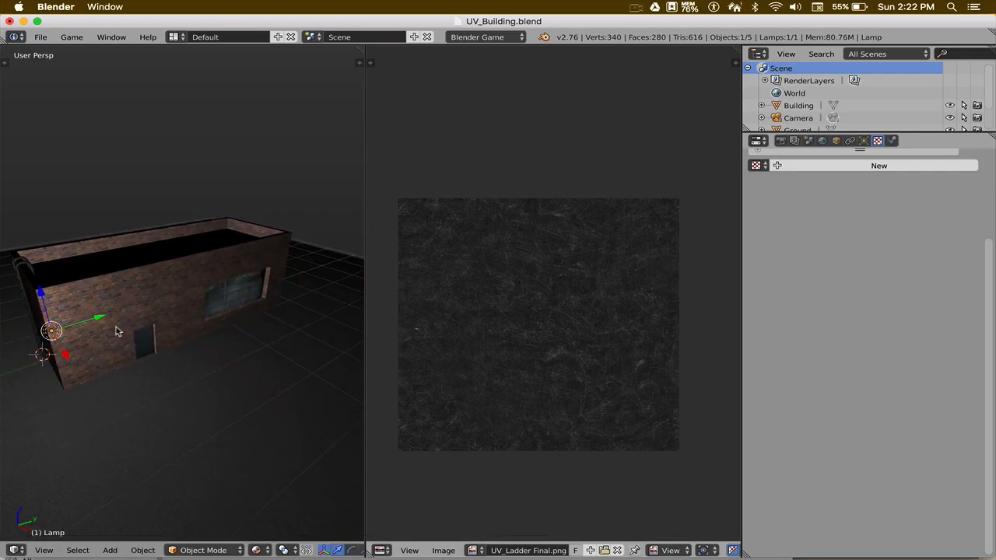
shift+middle_drag(109, 322, 165, 325)
drag(169, 326, 187, 321)
mouse_move(181, 324)
middle_down()
mouse_move(187, 333)
mouse_move(162, 328)
middle_up()
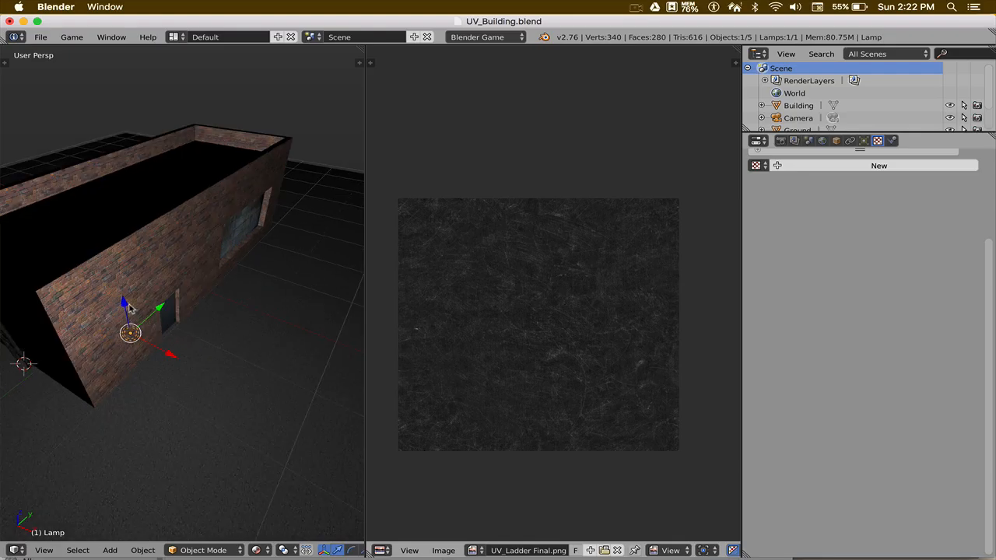
drag(126, 302, 120, 235)
shift+middle_drag(128, 302, 174, 308)
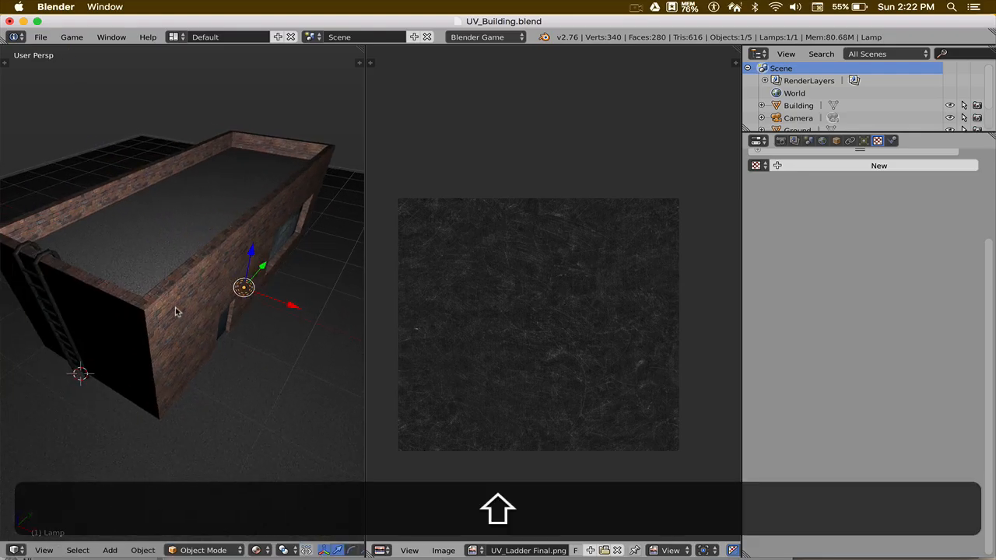
shift+scroll(175, 312, right, 5)
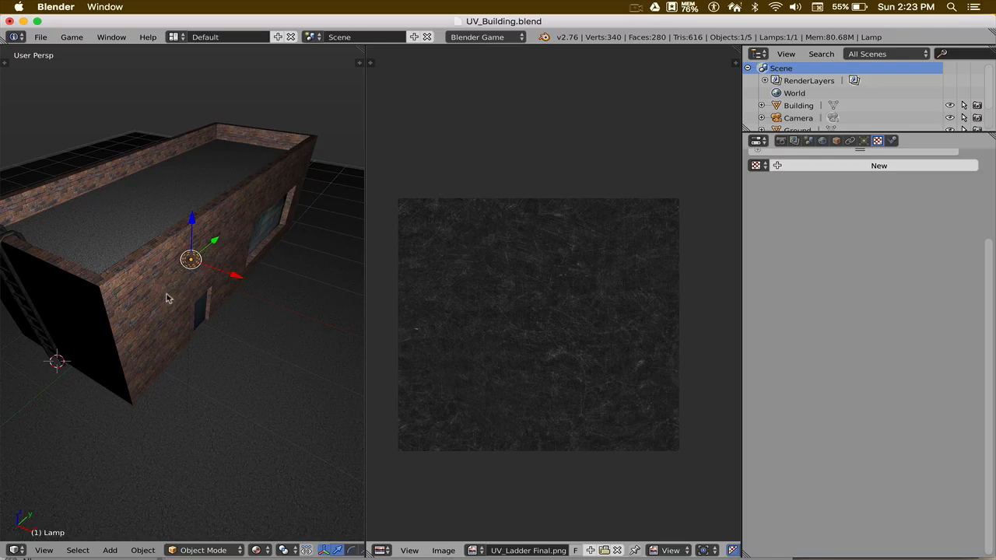
drag(192, 226, 188, 266)
middle_drag(212, 305, 191, 302)
mouse_move(201, 320)
mouse_down()
mouse_move(213, 327)
mouse_move(172, 266)
mouse_move(173, 230)
mouse_move(171, 318)
mouse_move(196, 329)
mouse_up()
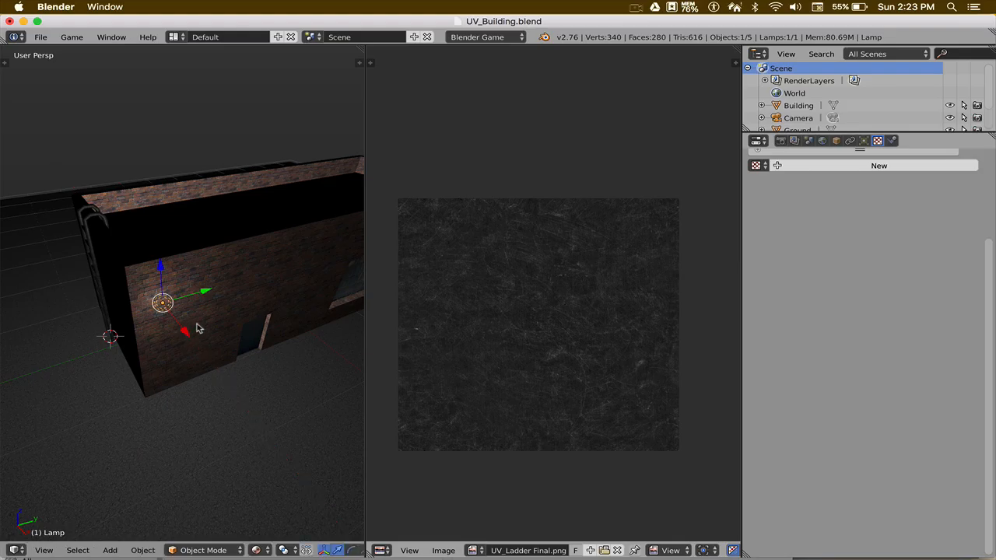
Duplicate the lamp and place the copy along the Y axis, above the door
key(shift+d)
key(x)
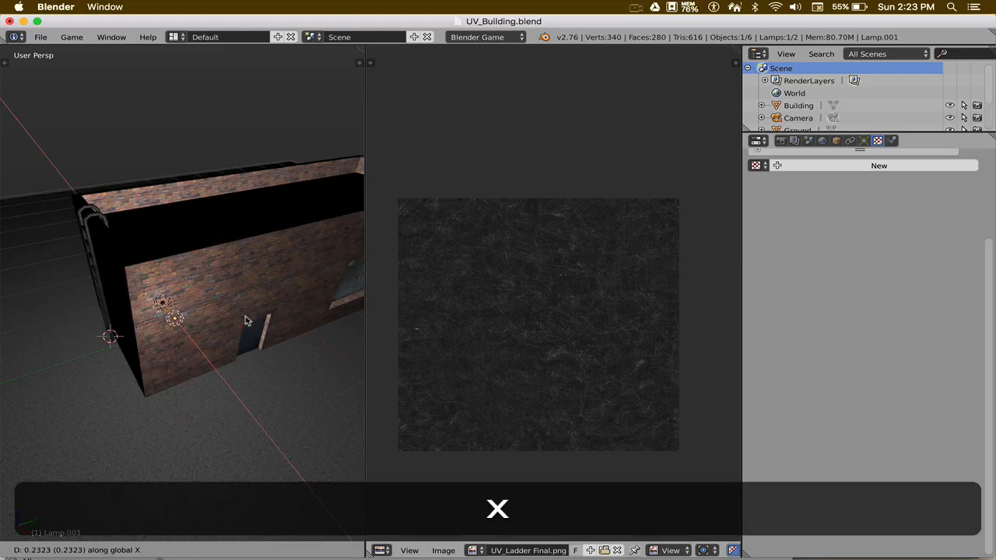
key(y)
click(284, 306)
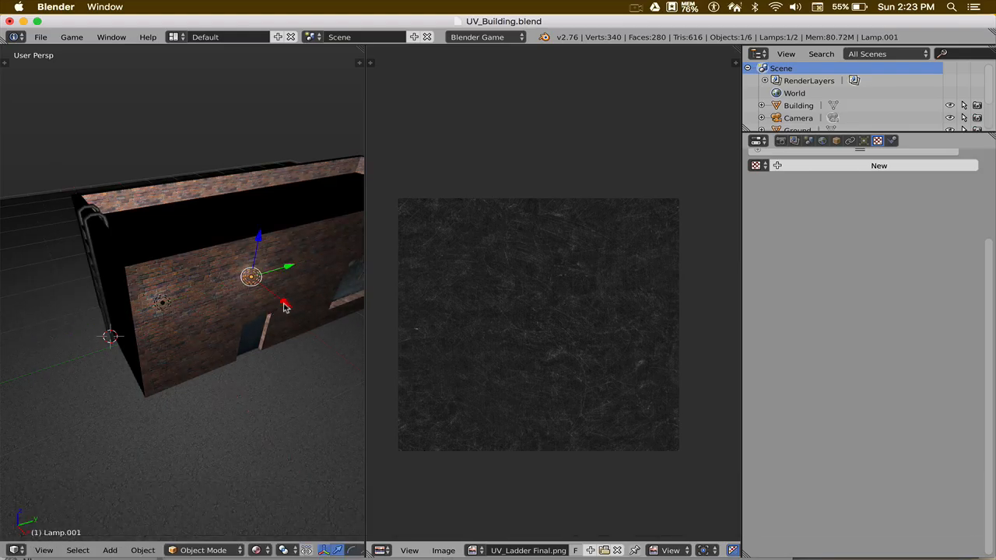
Duplicate the lamp above the door and place the new copy about 1.1 units farther along the Y axis, near the window
shift+middle_drag(284, 319, 216, 327)
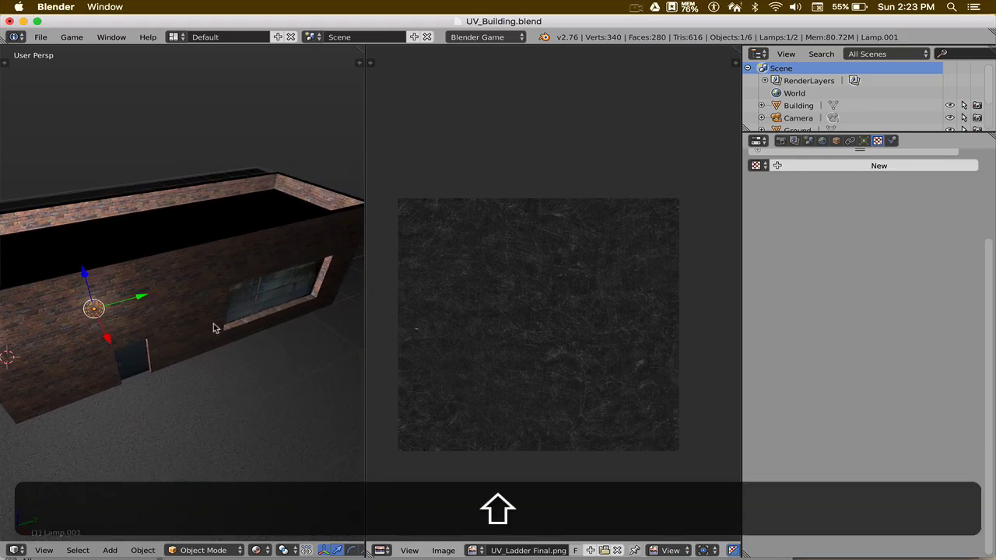
key(shift+d)
key(shift+y)
key(y)
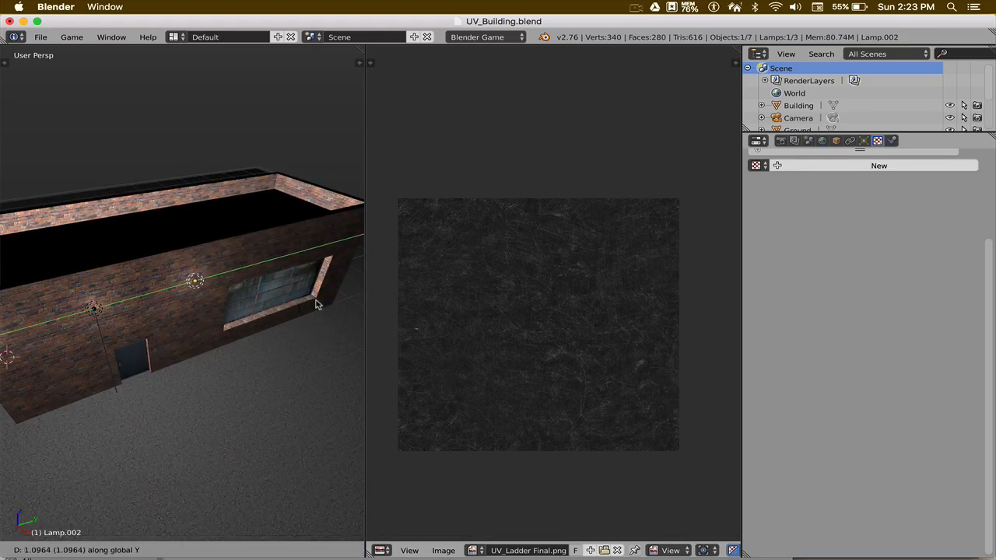
click(315, 305)
Try to select all three front-wall lamps together, and clear the selection
middle_drag(210, 329, 261, 327)
shift+right_click(229, 291)
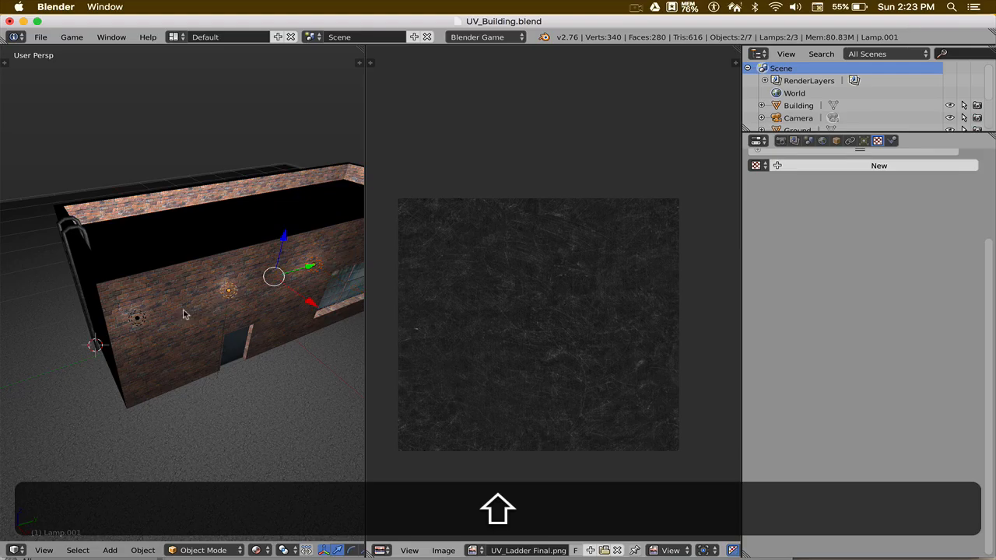
shift+right_click(253, 324)
shift+right_click(138, 319)
scroll(210, 342, up, 5)
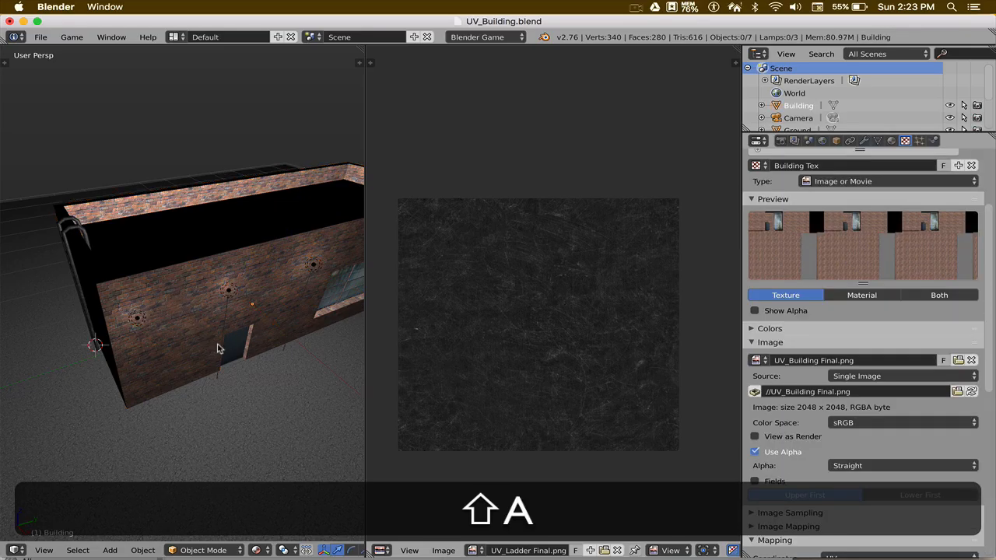
key(a)
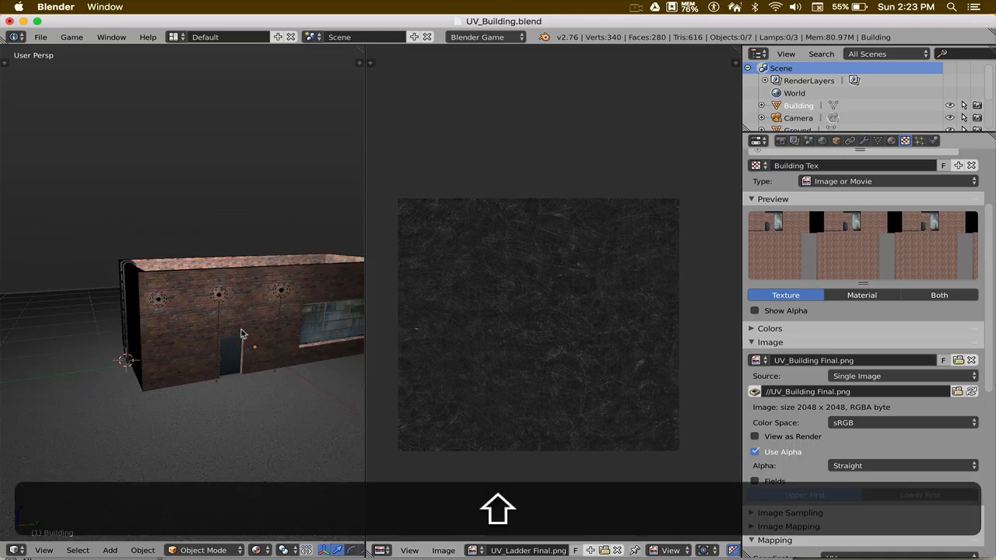